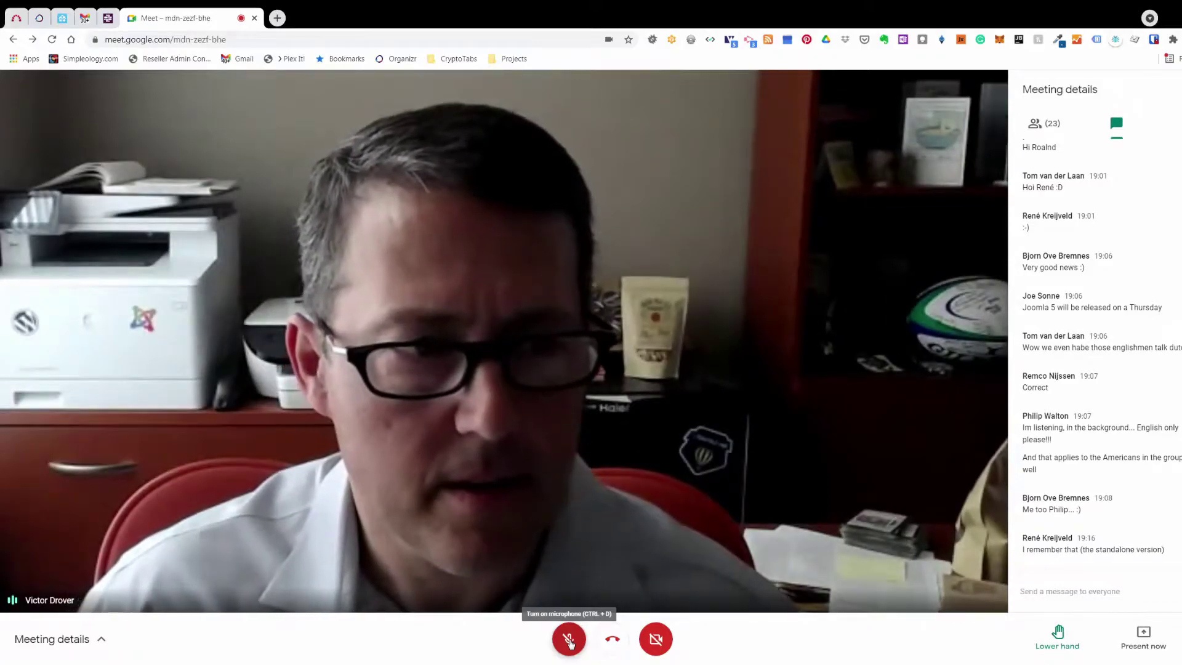
Unmute the microphone for each spoken contribution to the meeting and mute it again after each one
{"action": "left_click", "coordinate": [569, 642]}
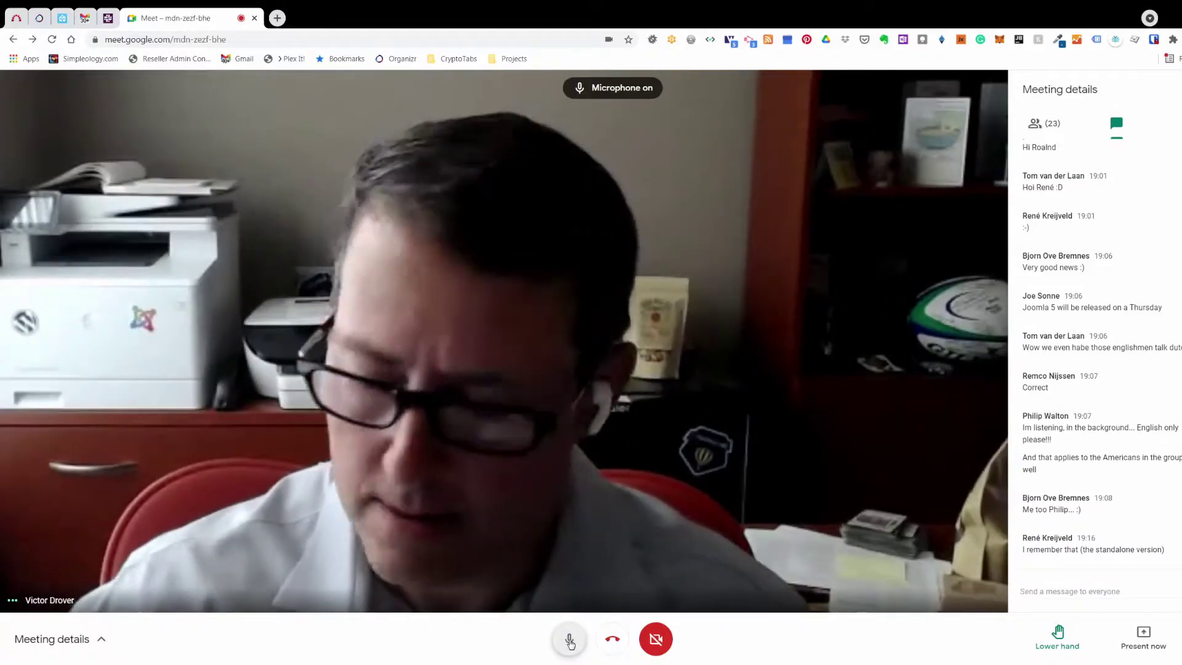
{"action": "left_click", "coordinate": [569, 642]}
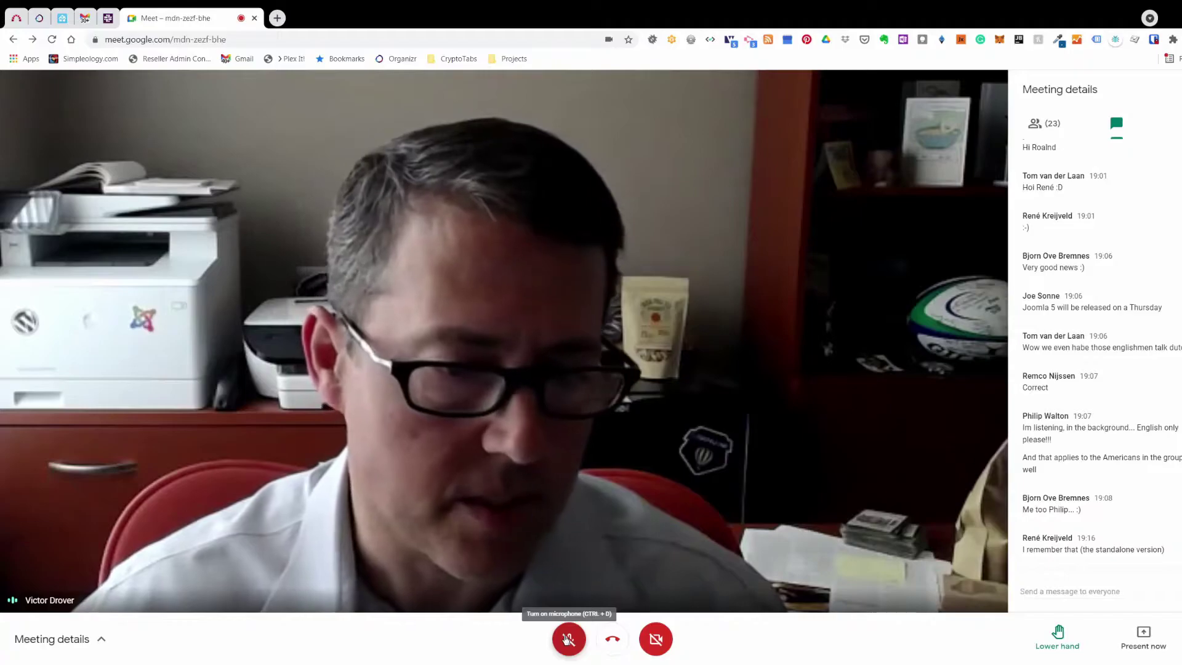
{"action": "left_click", "coordinate": [568, 639]}
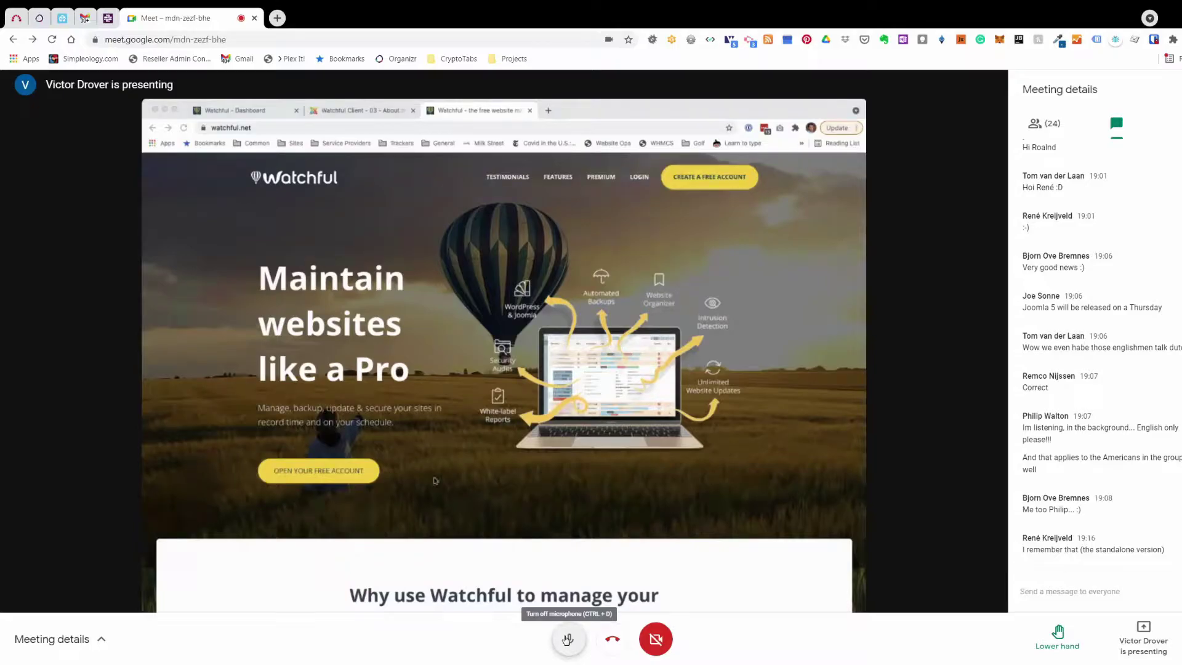
{"action": "left_click", "coordinate": [568, 639]}
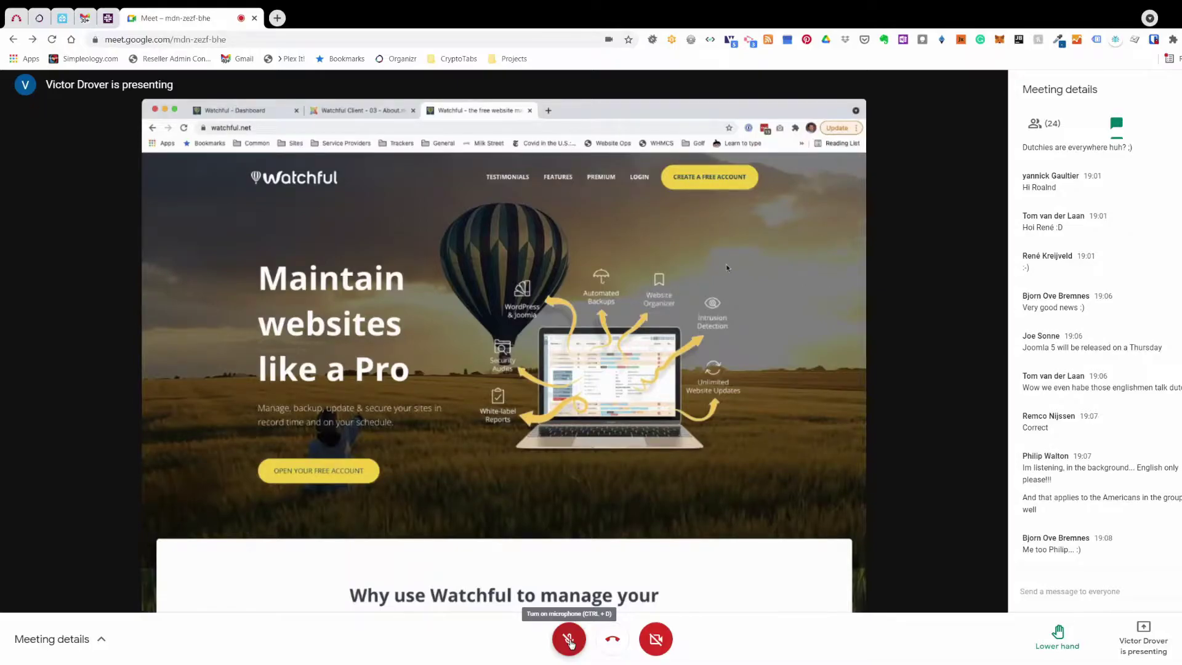
{"action": "left_click", "coordinate": [570, 642]}
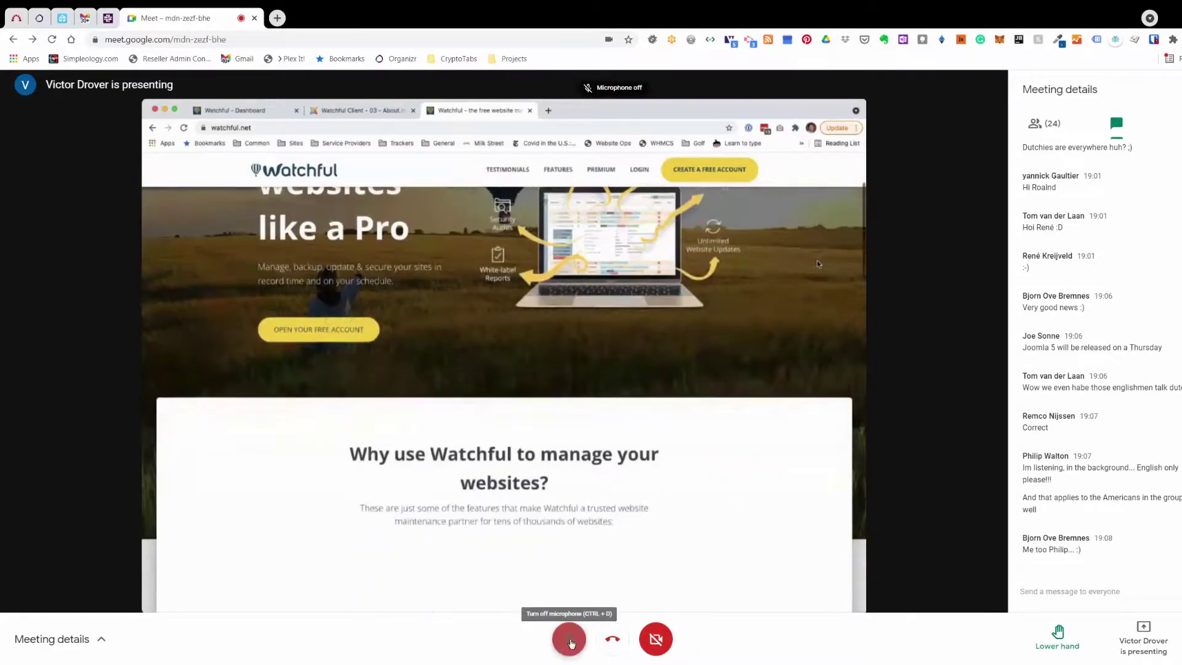
{"action": "left_click", "coordinate": [568, 640]}
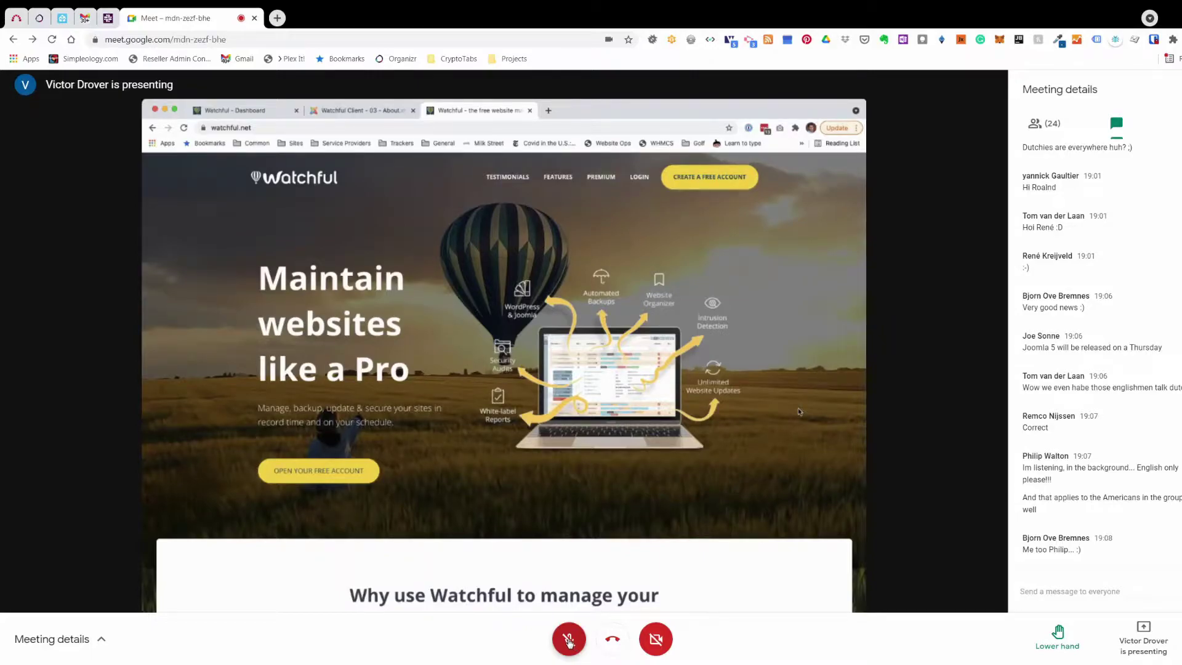
{"action": "left_click", "coordinate": [568, 641]}
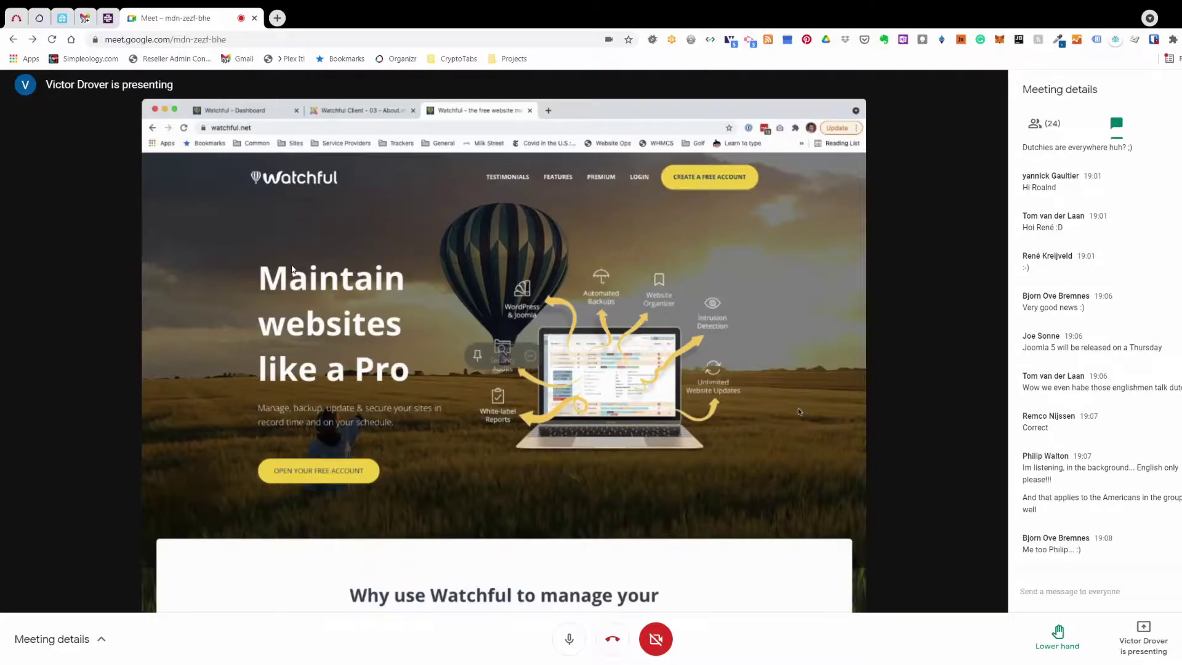
{"action": "left_click", "coordinate": [568, 639]}
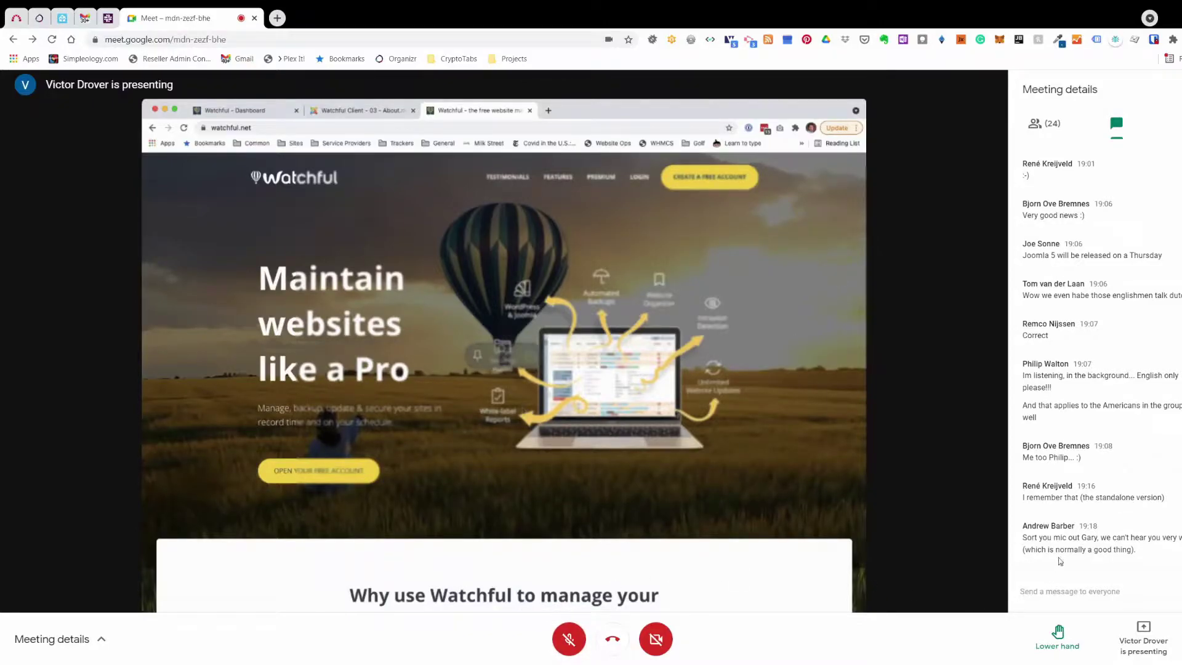
Send a chat message to everyone that thanks the participant by first name and asks "too quiet?"
{"action": "left_click", "coordinate": [1044, 589]}
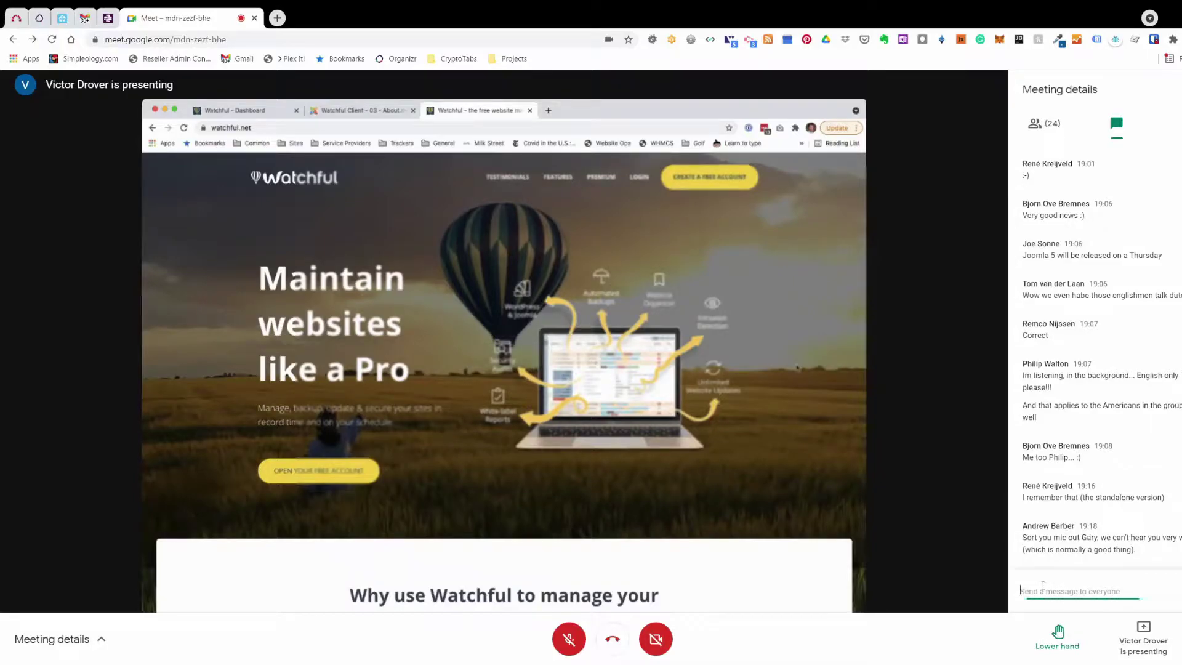
{"action": "type", "text": "Thanks Anbdrew"}
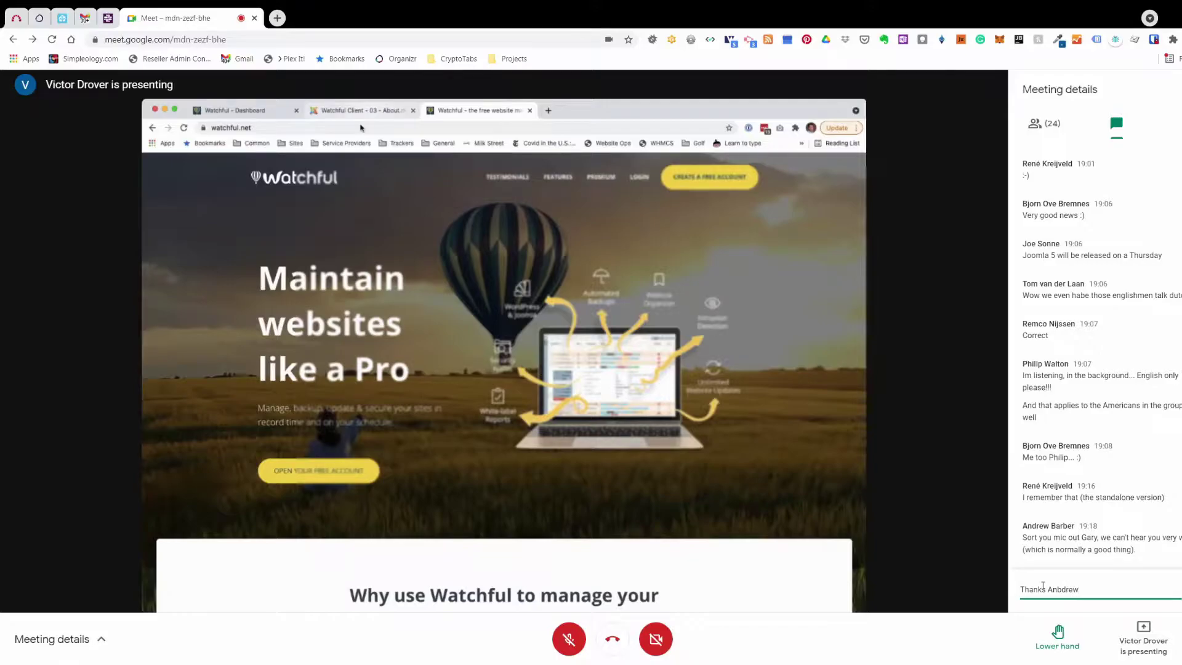
{"action": "key", "text": "BackSpace"}
{"action": "key", "text": "BackSpace"}
{"action": "key", "text": "BackSpace"}
{"action": "key", "text": "BackSpace"}
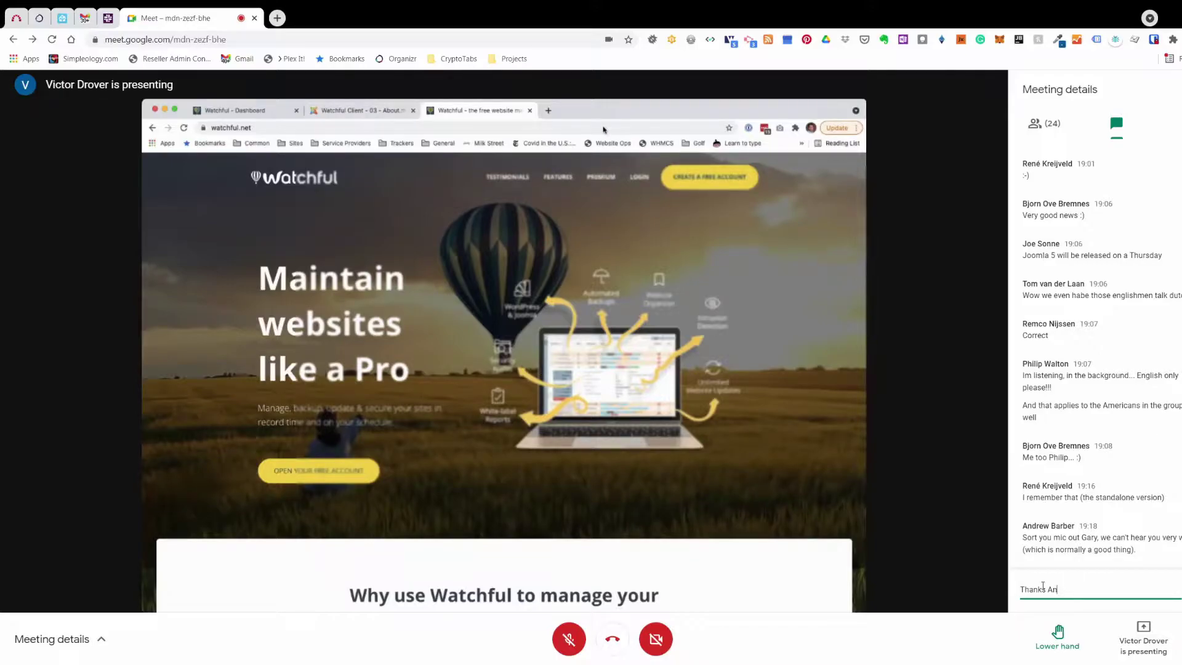
{"action": "type", "text": "drew....too quite"}
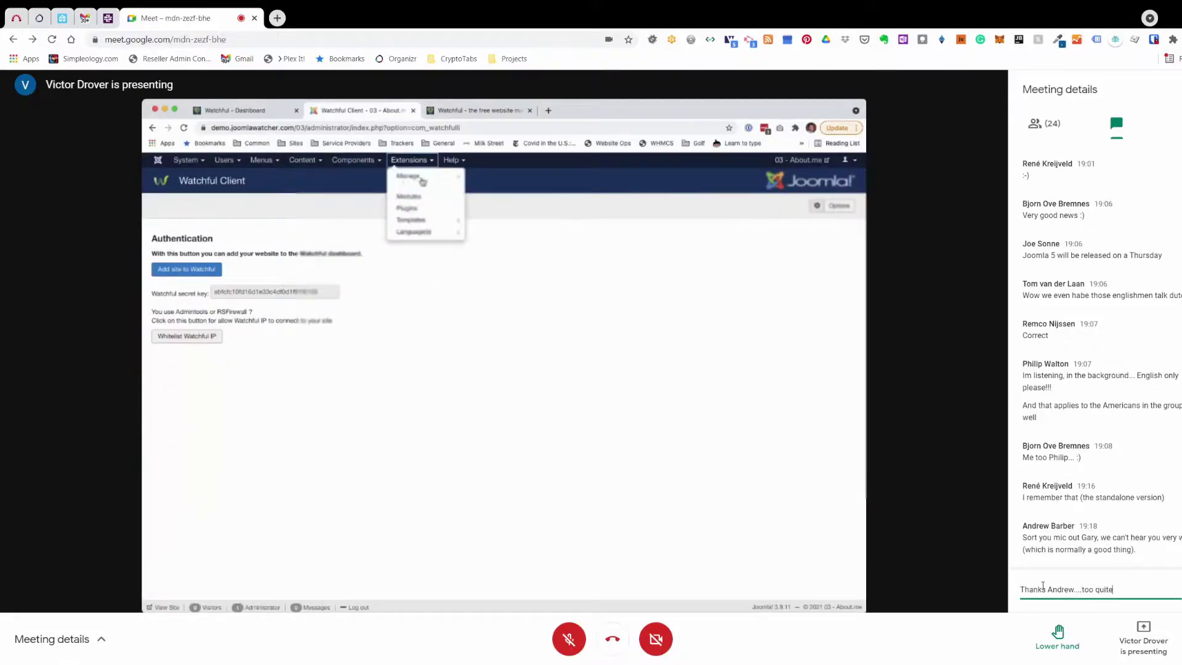
{"action": "key", "text": "BackSpace"}
{"action": "type", "text": "et?"}
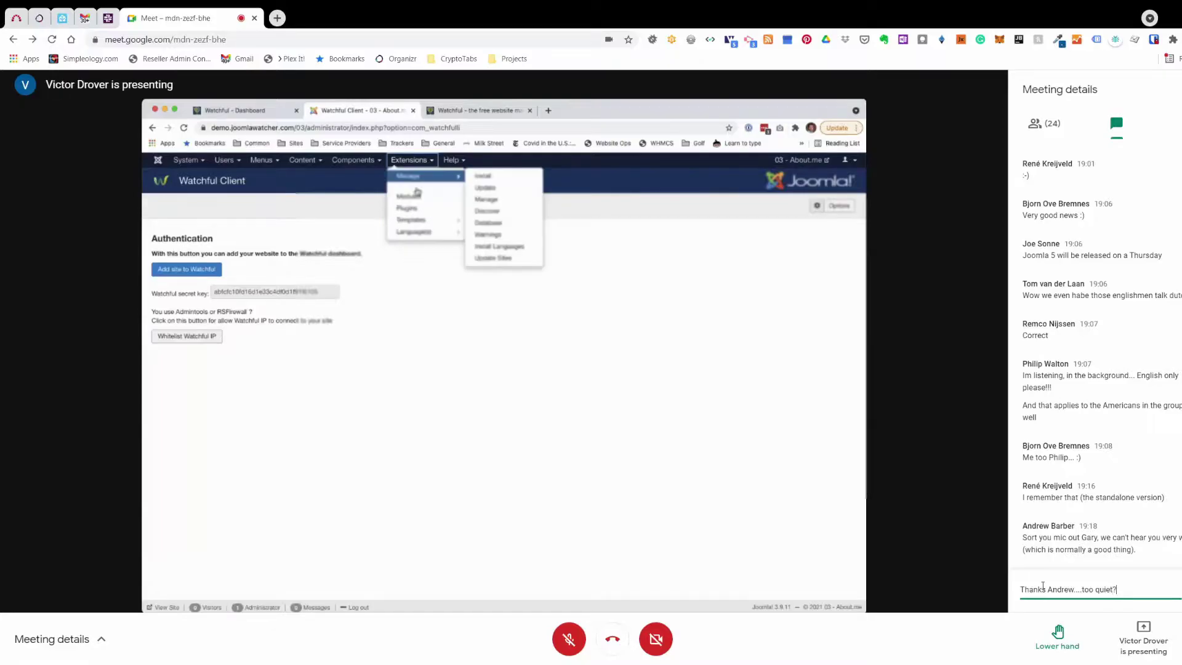
{"action": "key", "text": "Return"}
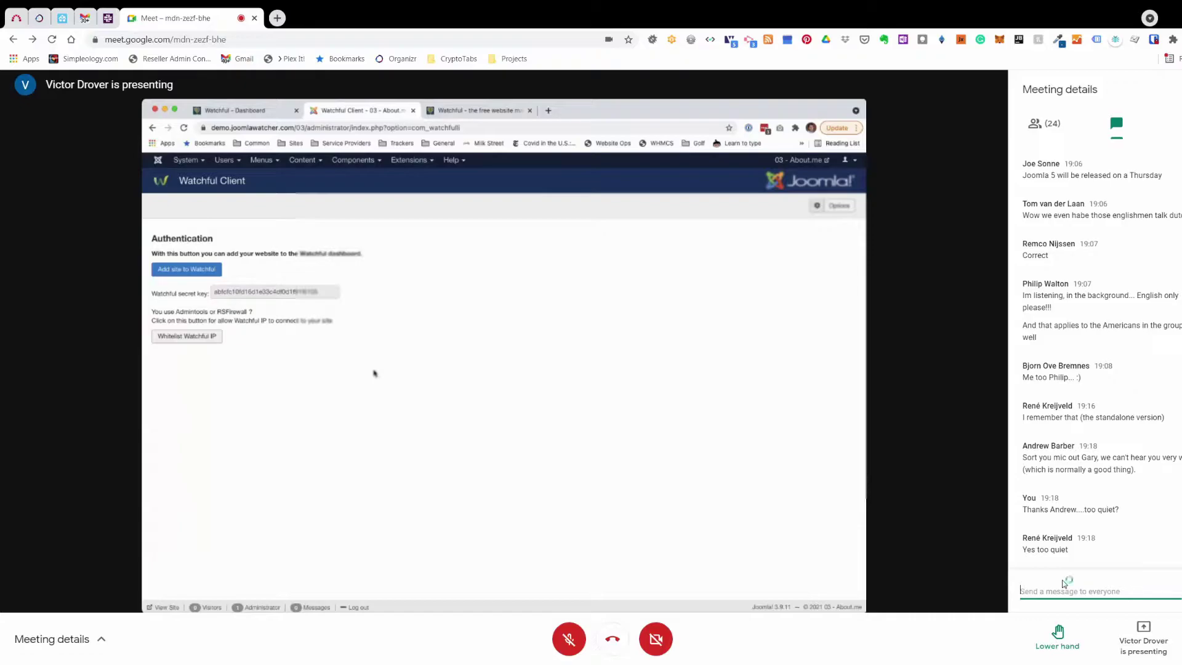
Send the chat messages "I was actually eating" and a second one saying the presenter "caught me off guard"
{"action": "type", "text": "I was actually eating"}
{"action": "key", "text": "Return"}
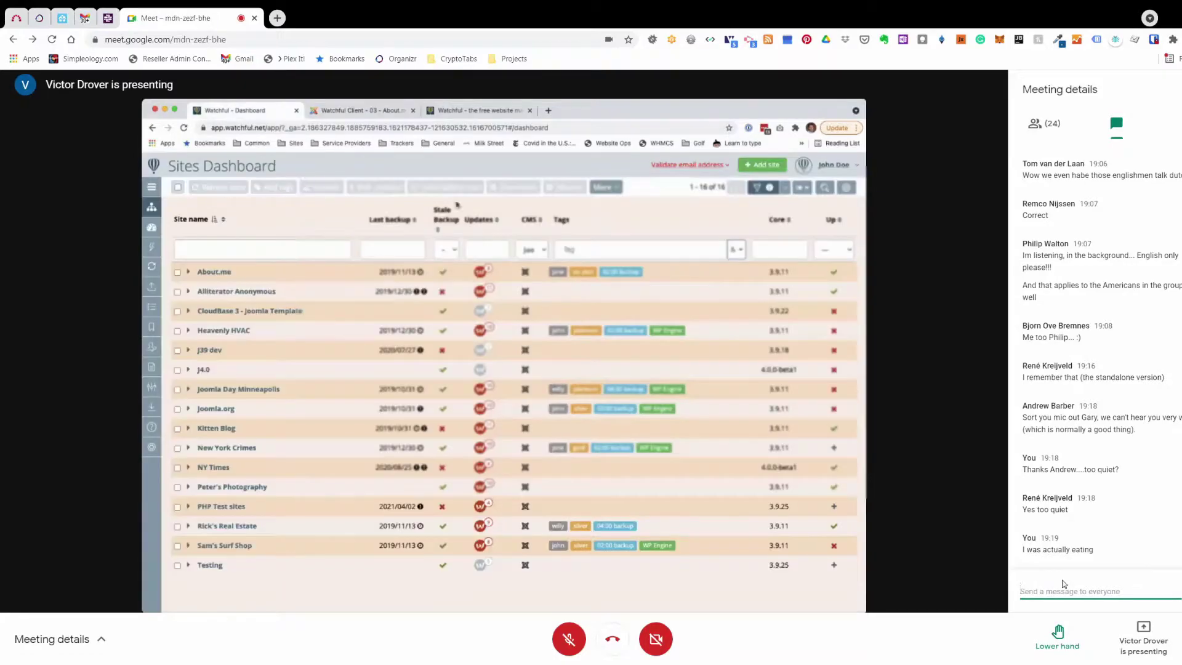
{"action": "type", "text": "w"}
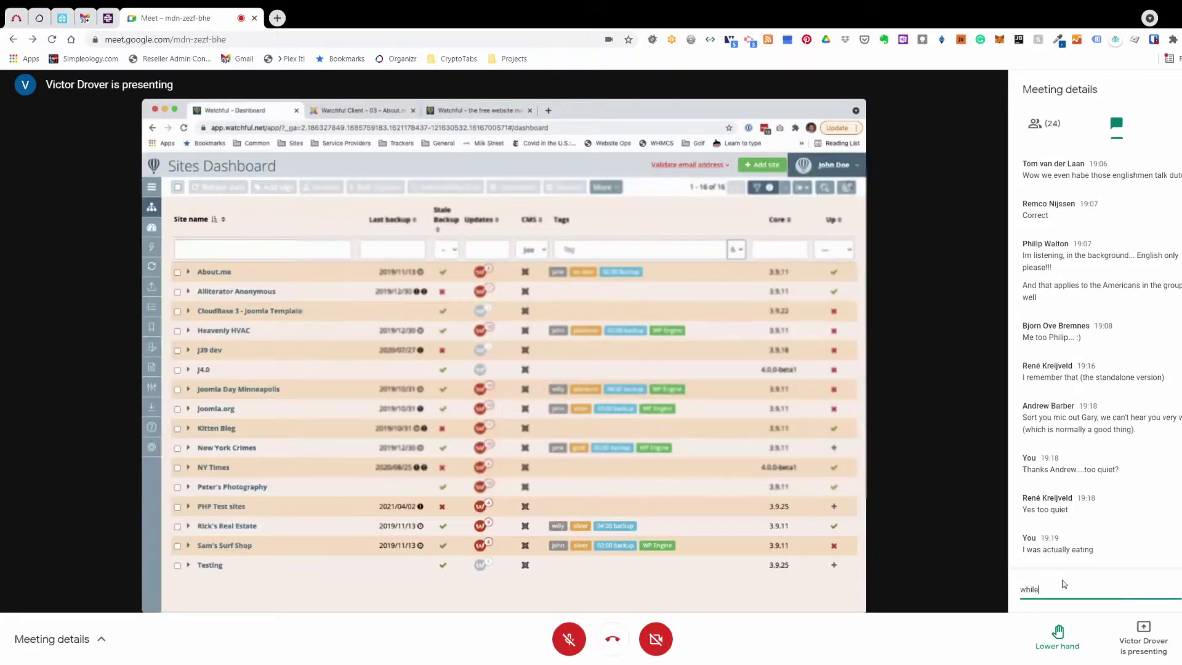
{"action": "key", "text": "BackSpace"}
{"action": "type", "text": "Victor"}
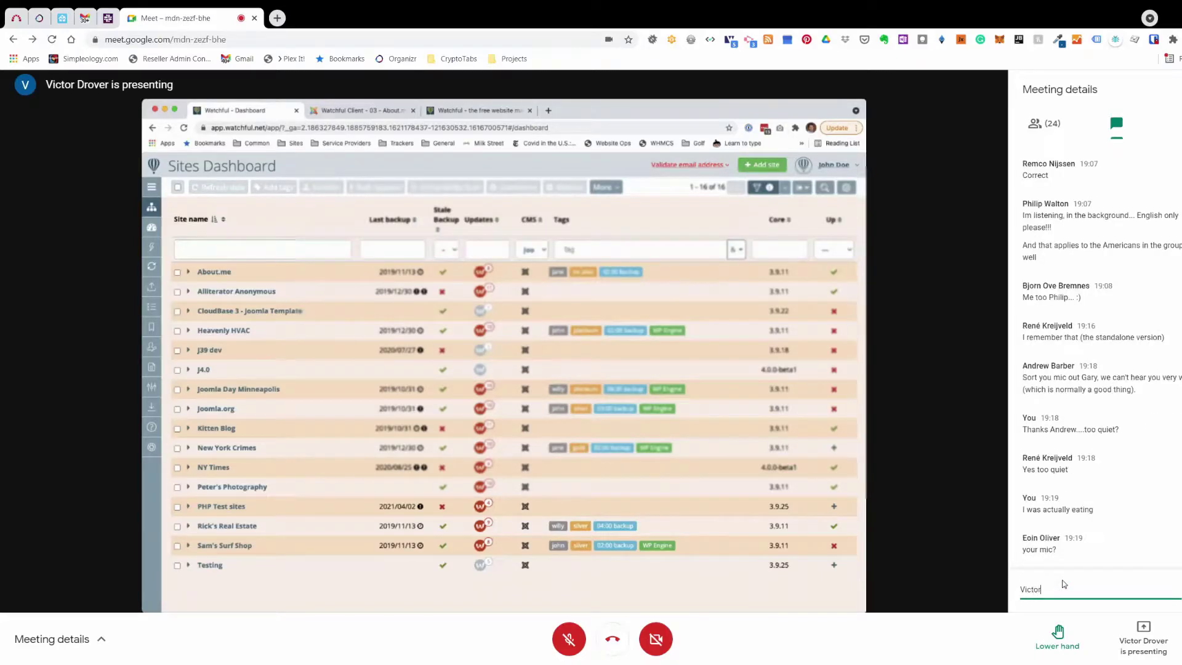
{"action": "type", "text": " caught me off guard"}
{"action": "key", "text": "Return"}
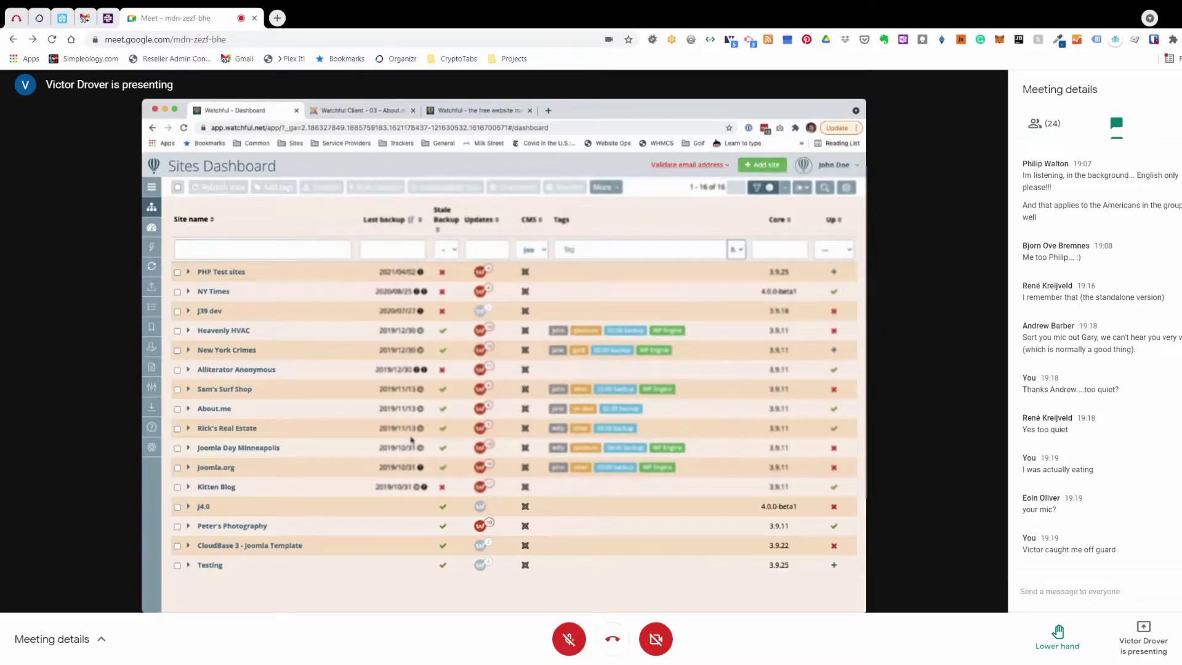
Switch the meeting window to full screen and close the meeting details panel
{"action": "left_click", "coordinate": [601, 13]}
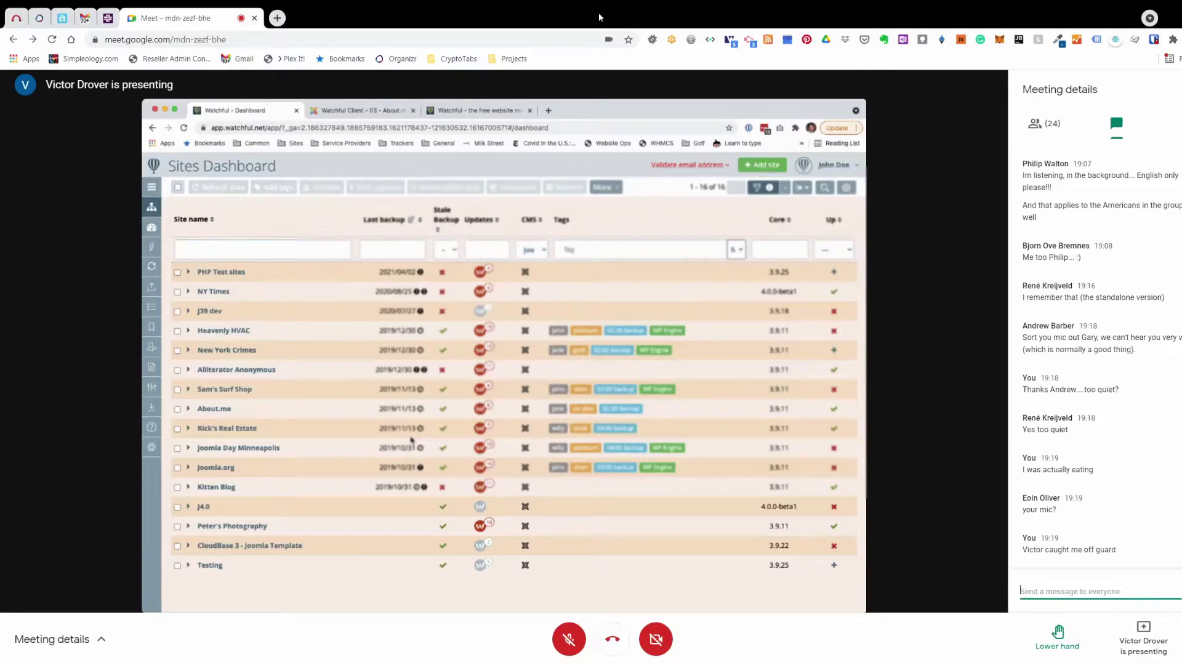
{"action": "key", "text": "F11"}
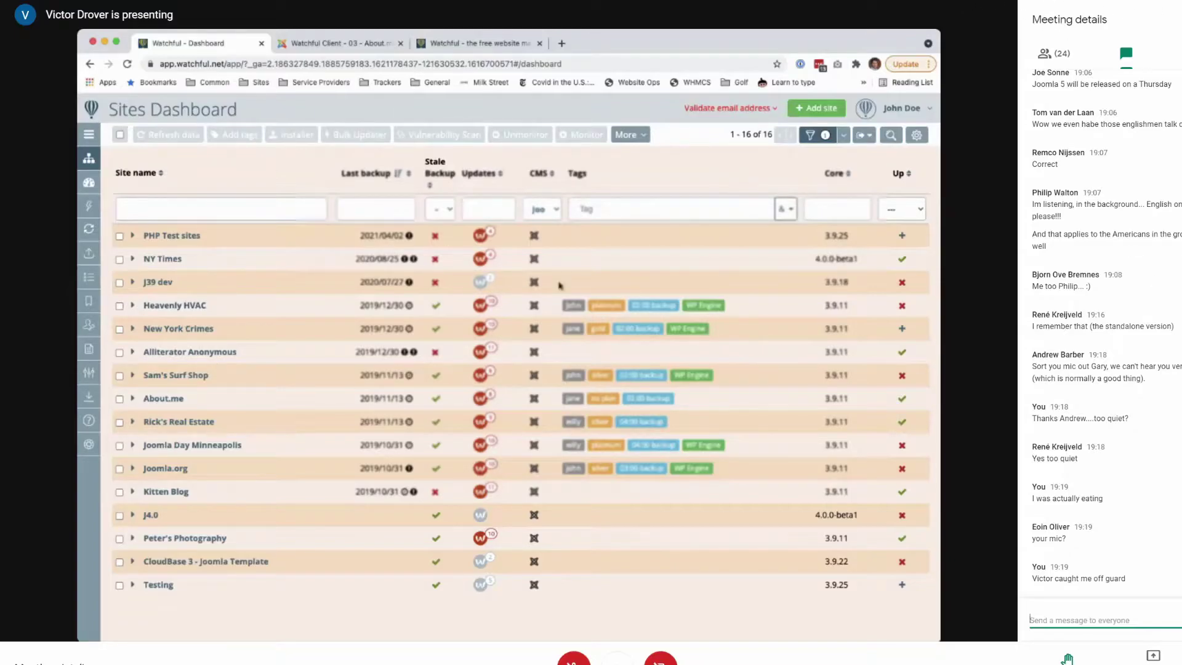
{"action": "left_click", "coordinate": [1124, 39]}
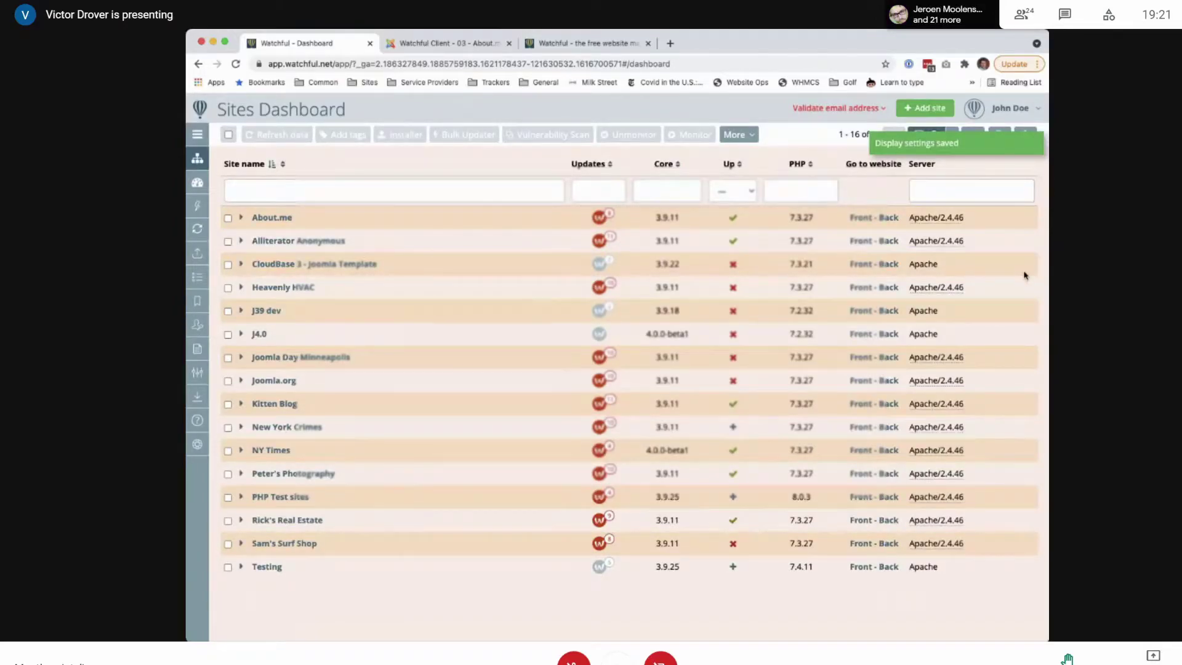
Filter the sites list by server version 2.4.46 and, with that filter cleared, by core version 4
{"action": "left_click", "coordinate": [968, 203]}
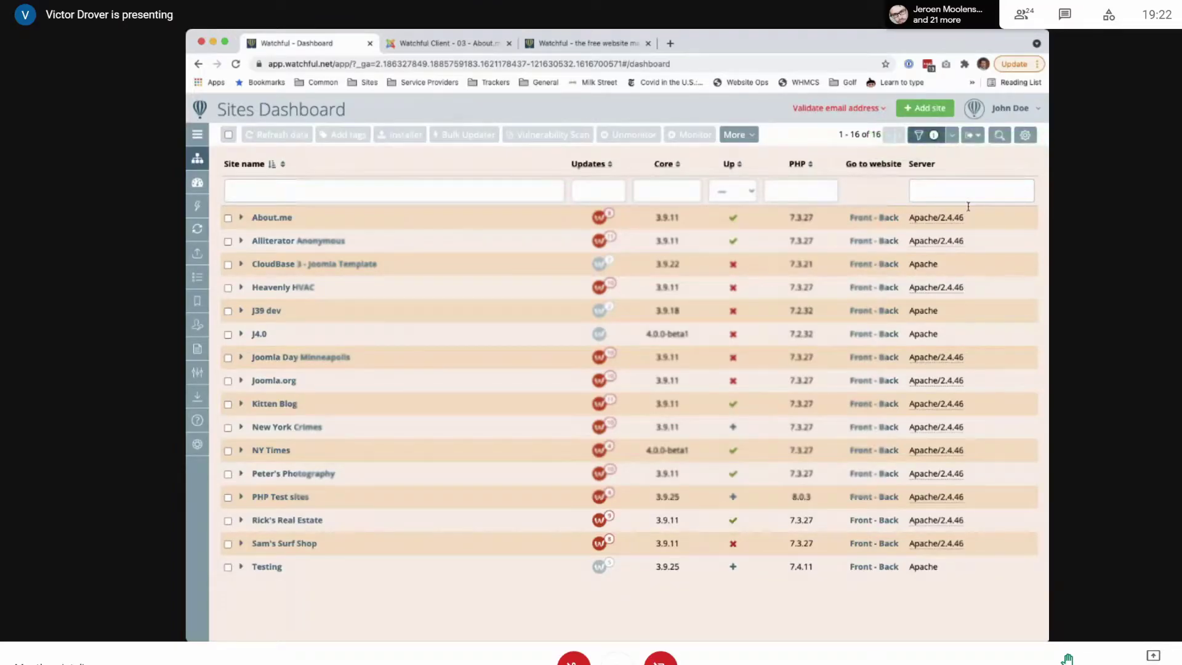
{"action": "type", "text": "2.4.46"}
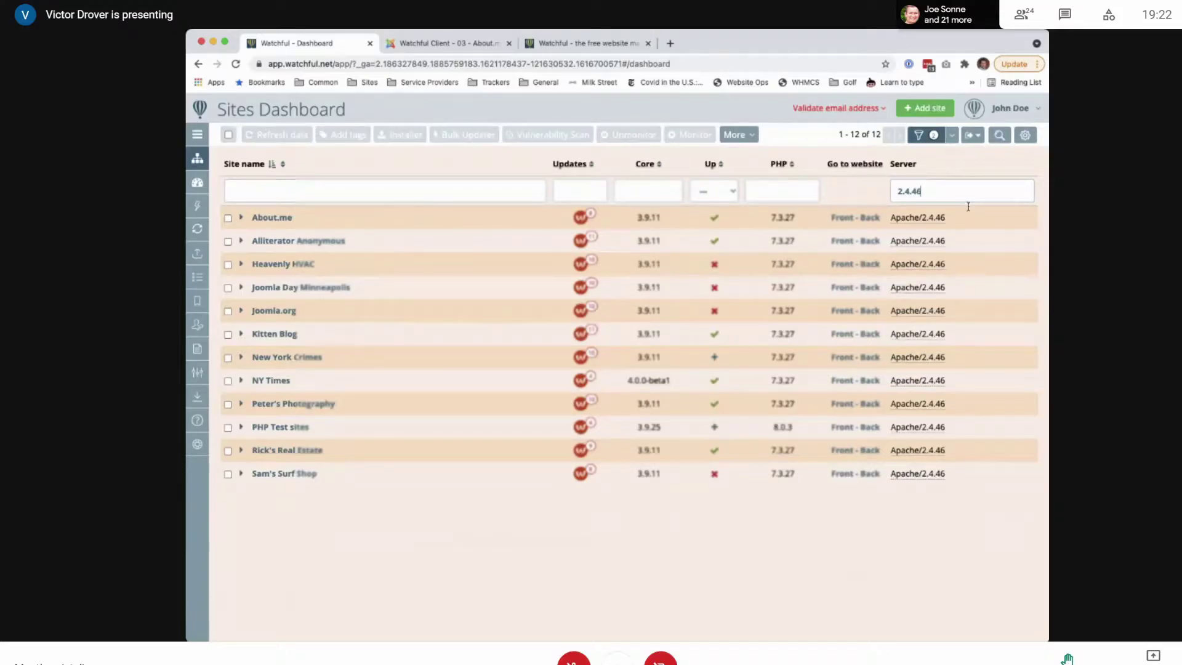
{"action": "key", "text": "BackSpace"}
{"action": "key", "text": "BackSpace"}
{"action": "key", "text": "BackSpace"}
{"action": "key", "text": "BackSpace"}
{"action": "key", "text": "BackSpace"}
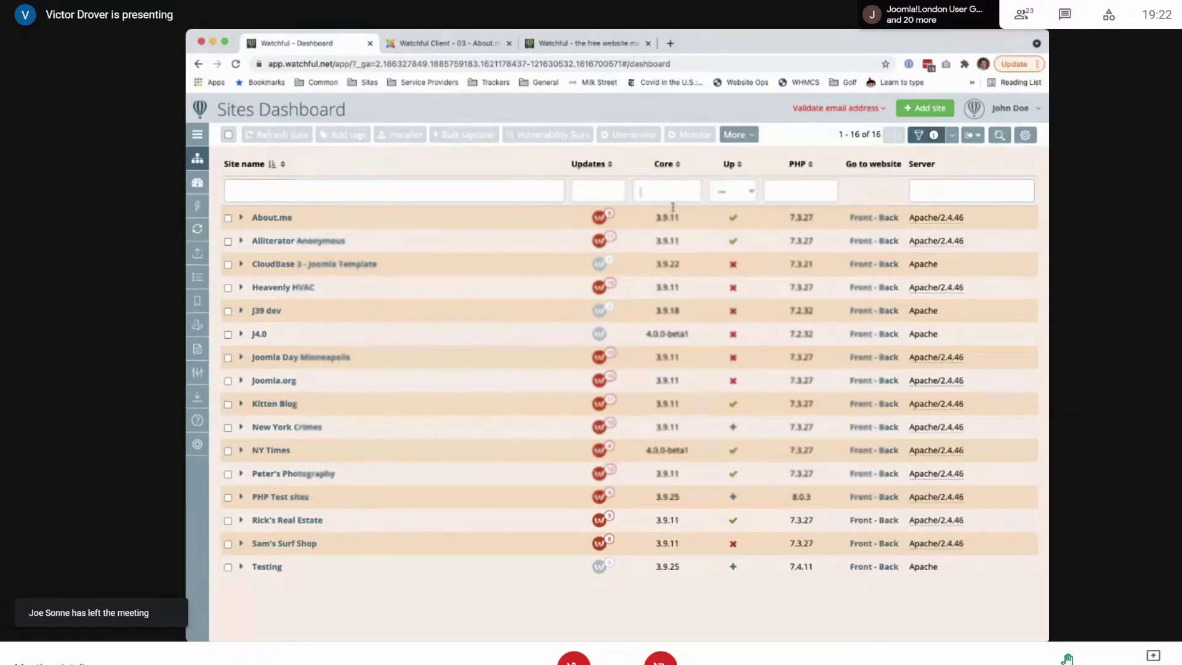
{"action": "type", "text": "4"}
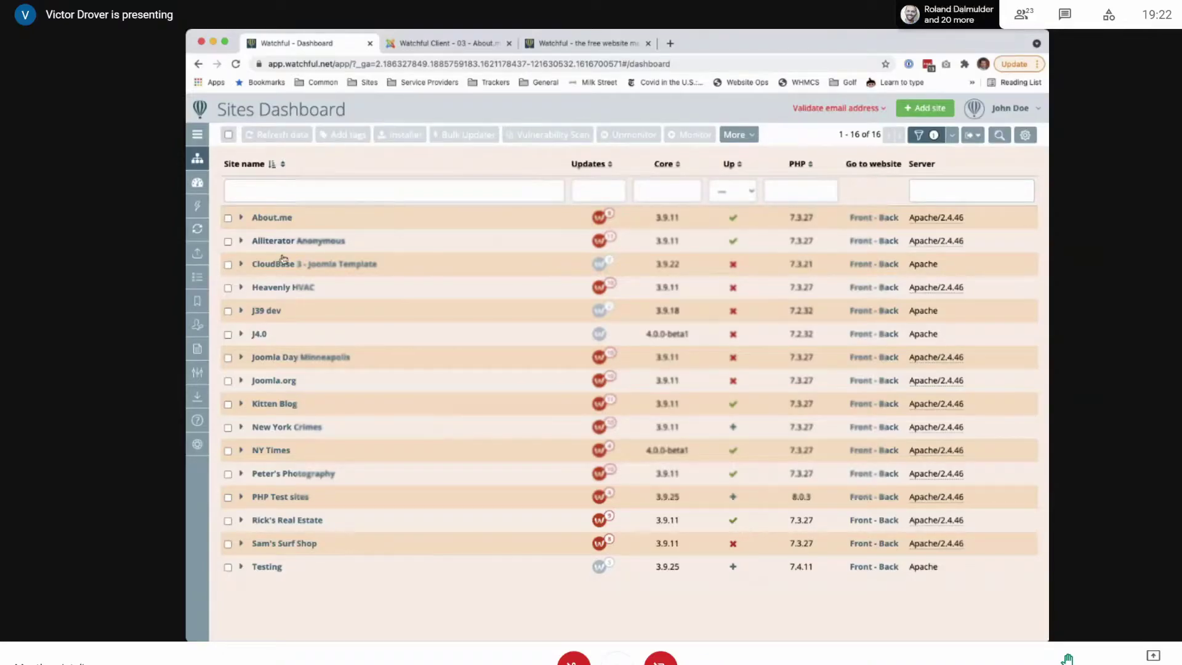
Expand the About.me site's entry and look over its actions, server details and audit notes
{"action": "left_click", "coordinate": [431, 227]}
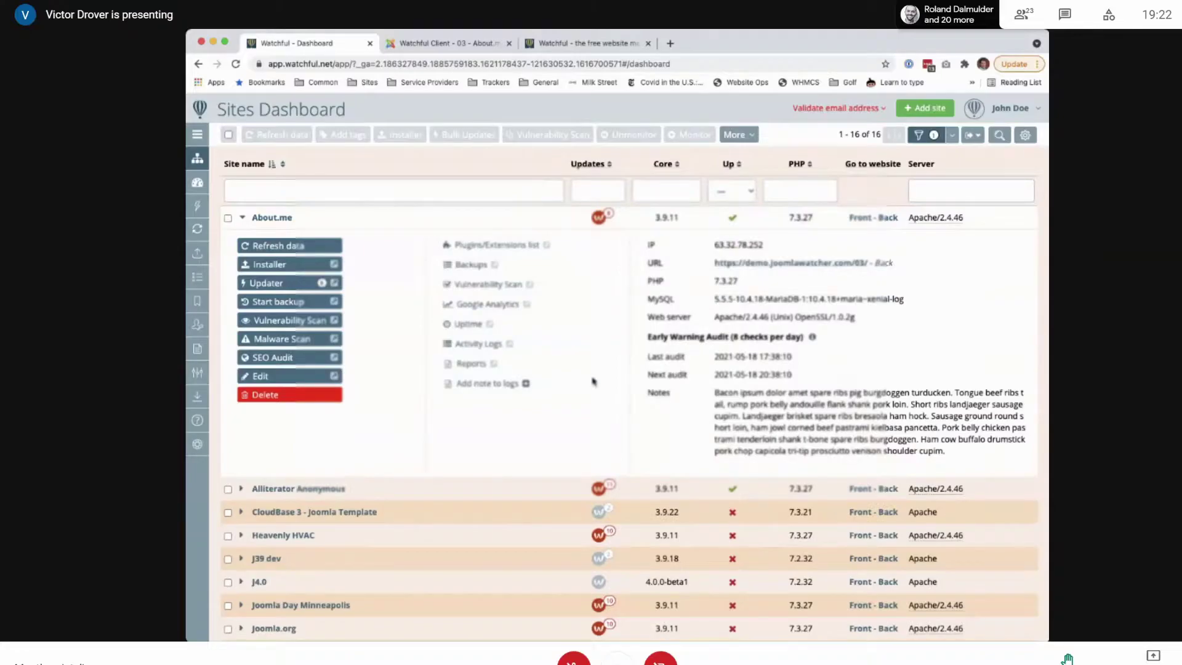
{"action": "left_click", "coordinate": [253, 235]}
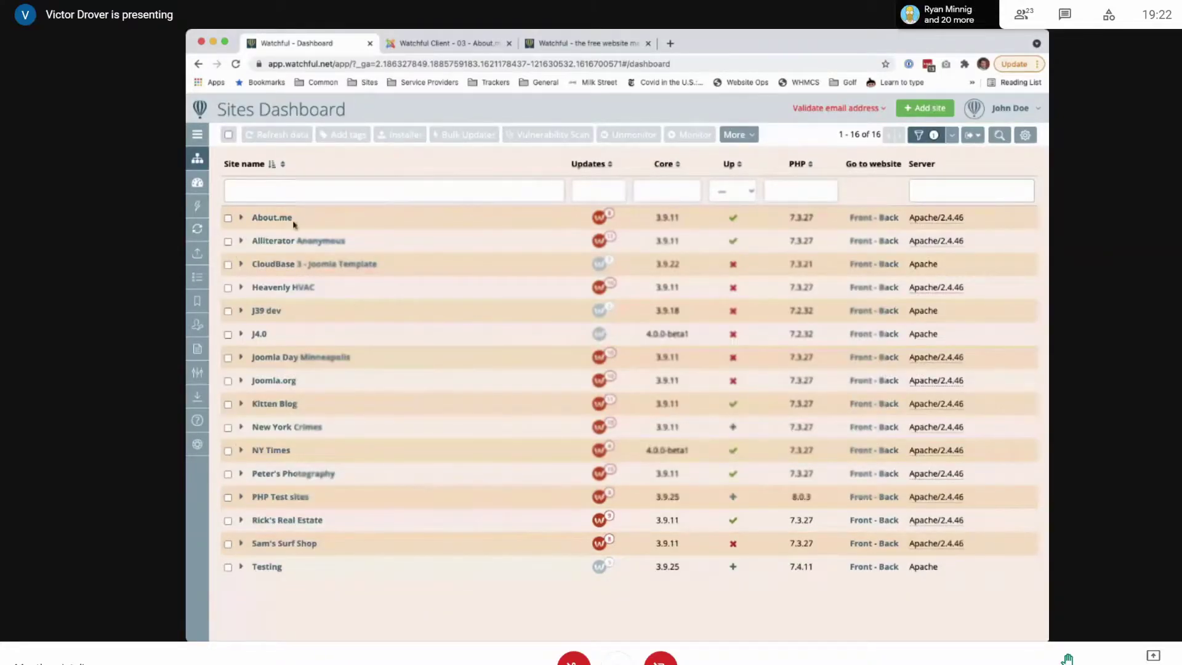
{"action": "left_click", "coordinate": [272, 217]}
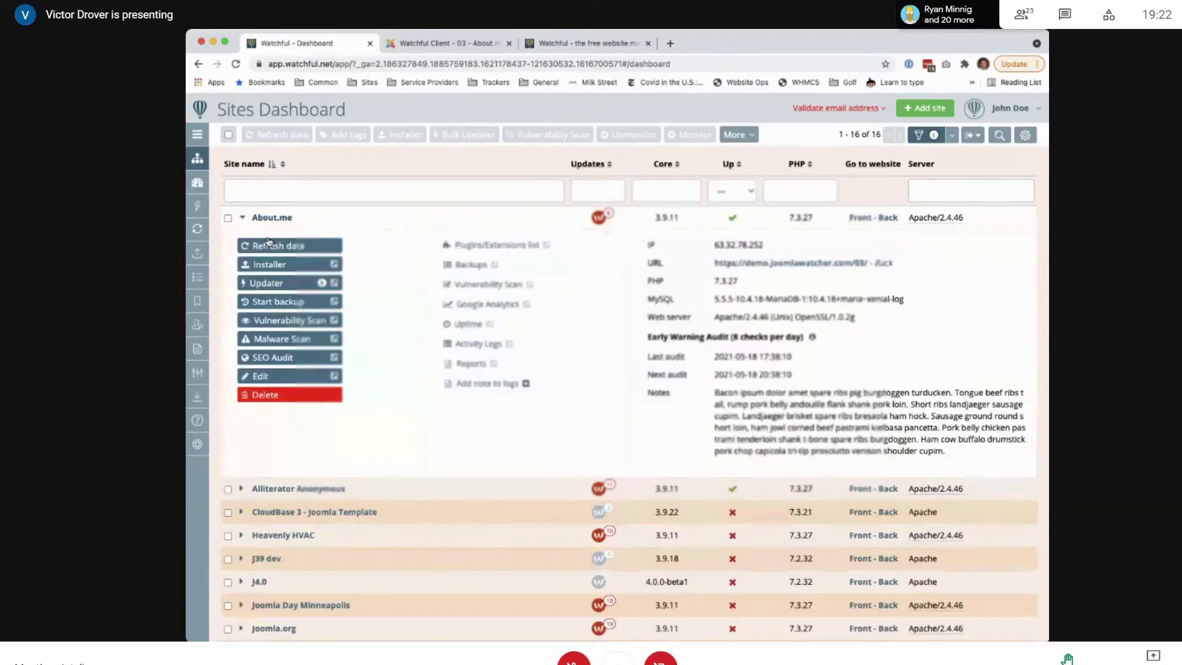
{"action": "scroll", "coordinate": [259, 481], "scroll_direction": "down", "scroll_amount": 3}
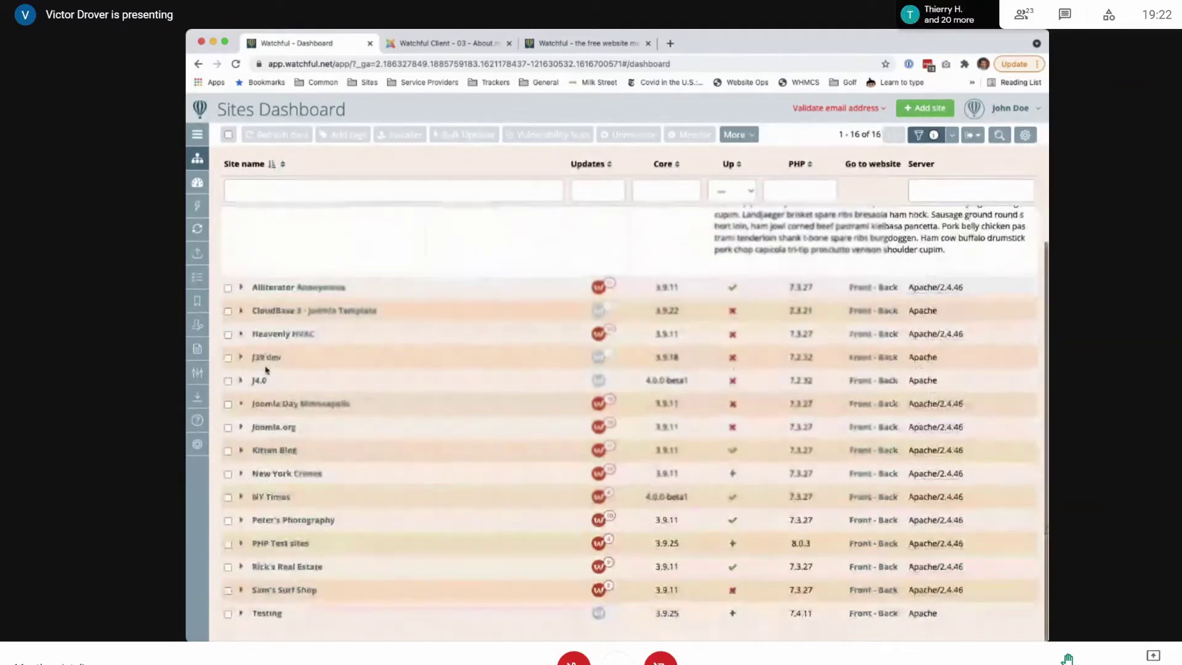
{"action": "scroll", "coordinate": [286, 288], "scroll_direction": "up", "scroll_amount": 3}
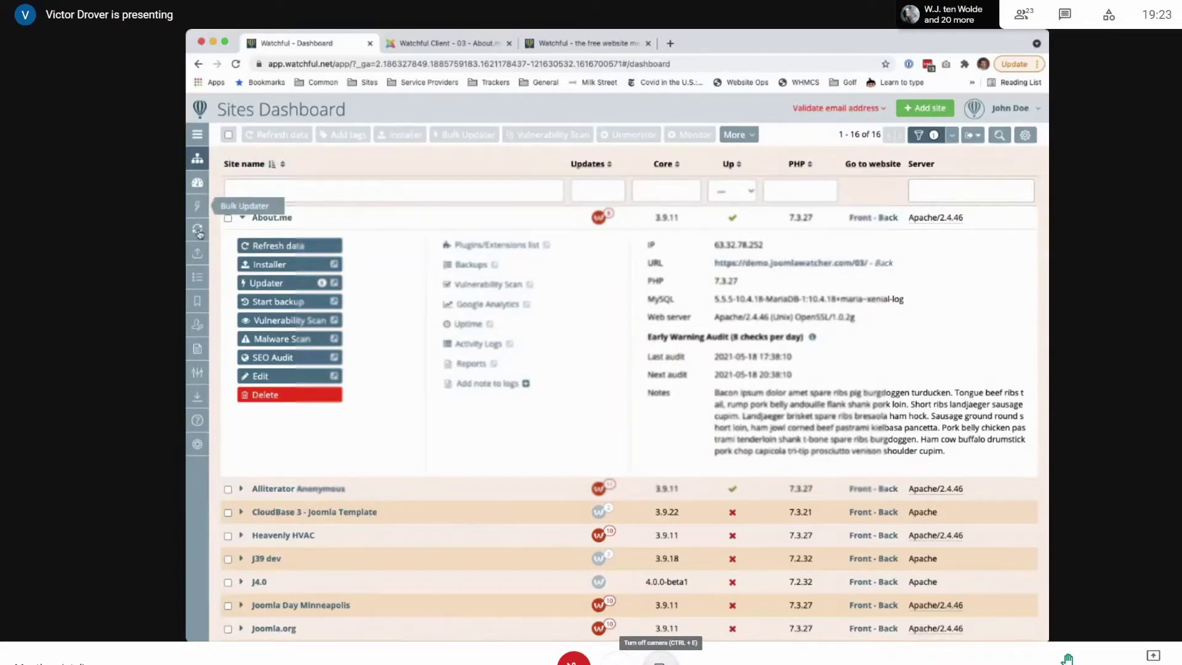
Reopen the Sites Dashboard, view the About.me details again and collapse the sidebar
{"action": "left_click", "coordinate": [198, 156]}
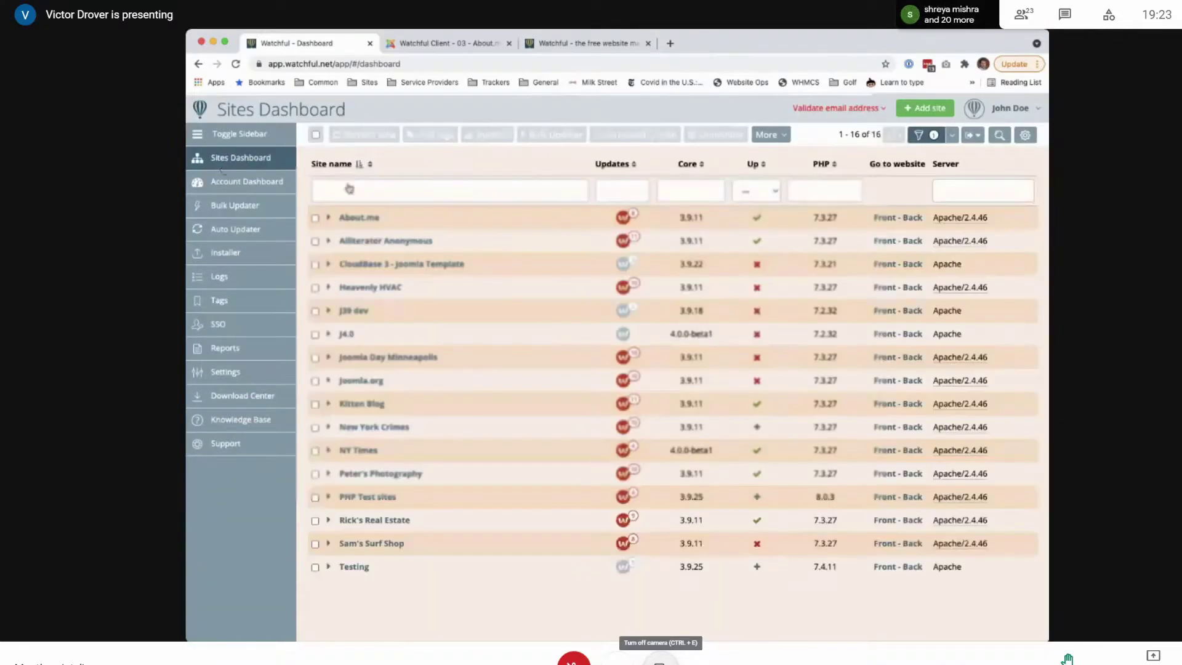
{"action": "left_click", "coordinate": [329, 218]}
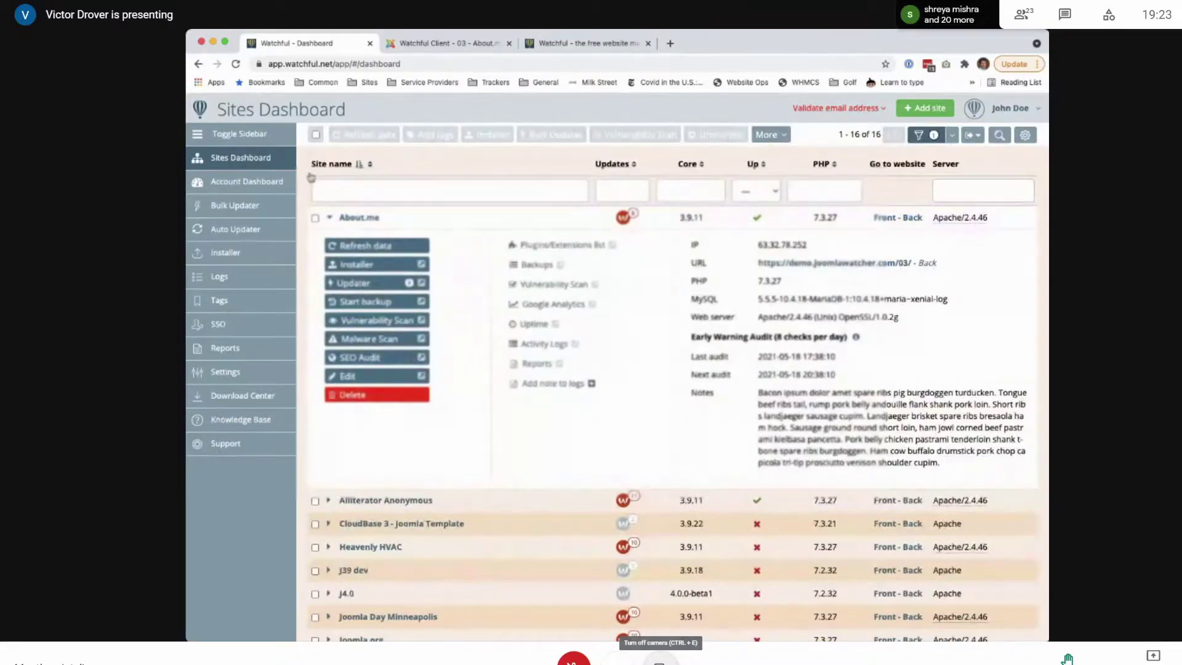
{"action": "left_click", "coordinate": [239, 134]}
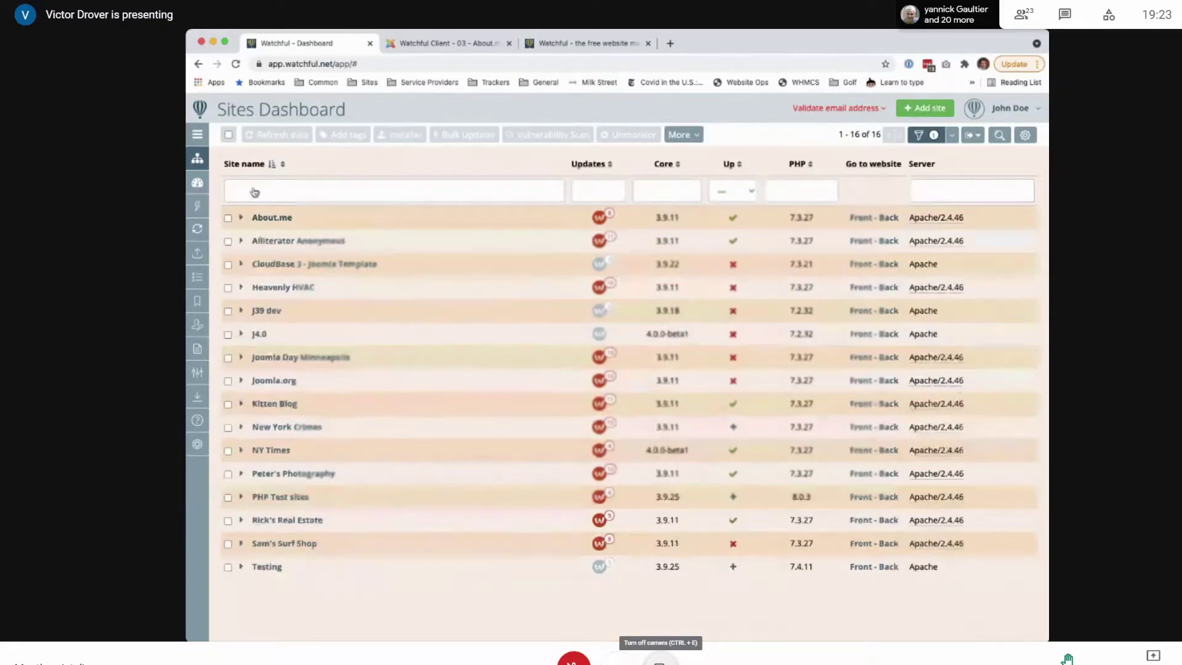
Select the About.me and J4.0 sites in the sites list for bulk actions
{"action": "left_click", "coordinate": [228, 218]}
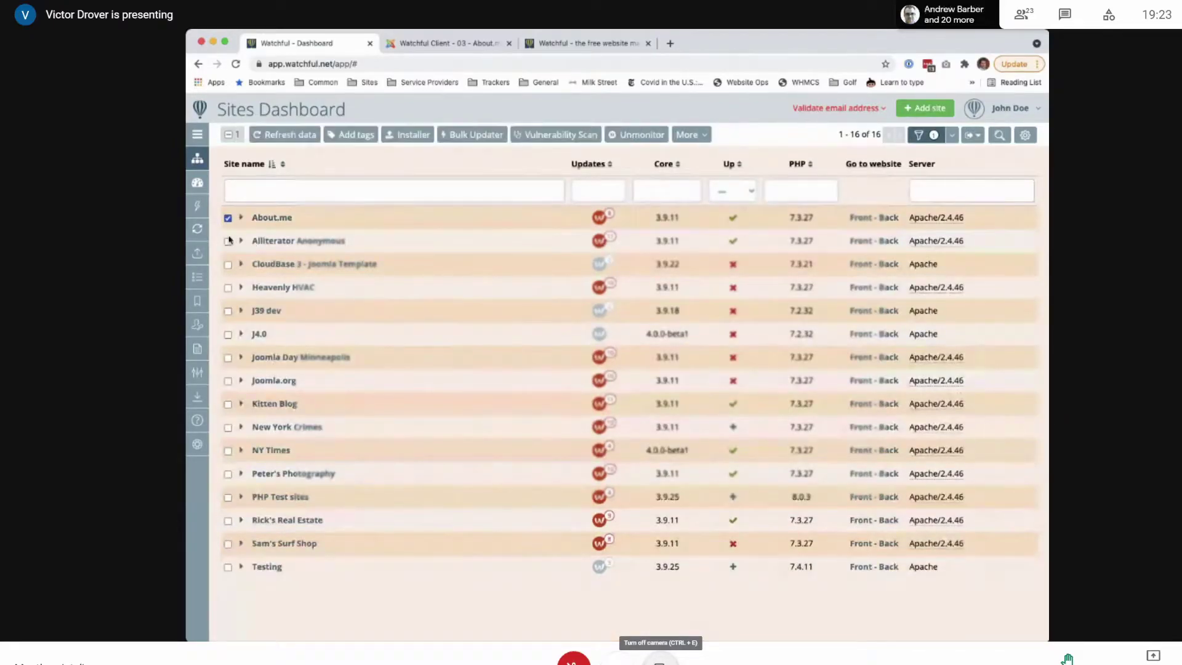
{"action": "left_click", "coordinate": [228, 335]}
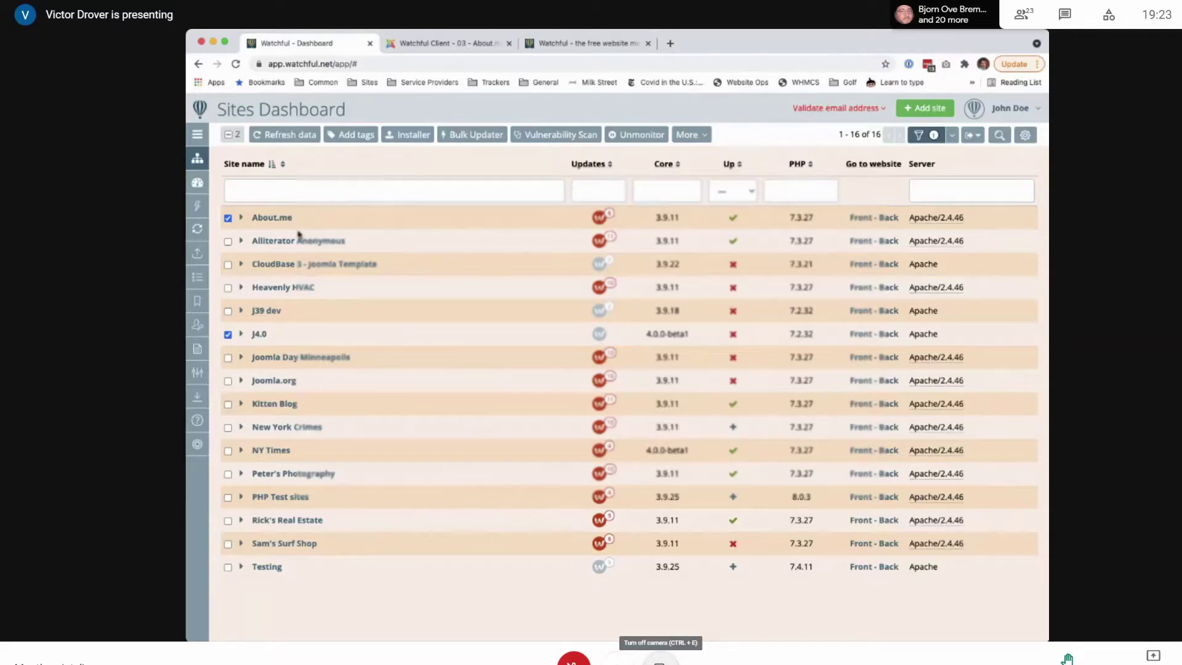
Swap J4.0 for Joomla.org in the site selection and choose com_watchfulli_2.2.1 (2).zip for installation on all selected sites
{"action": "left_click", "coordinate": [228, 334]}
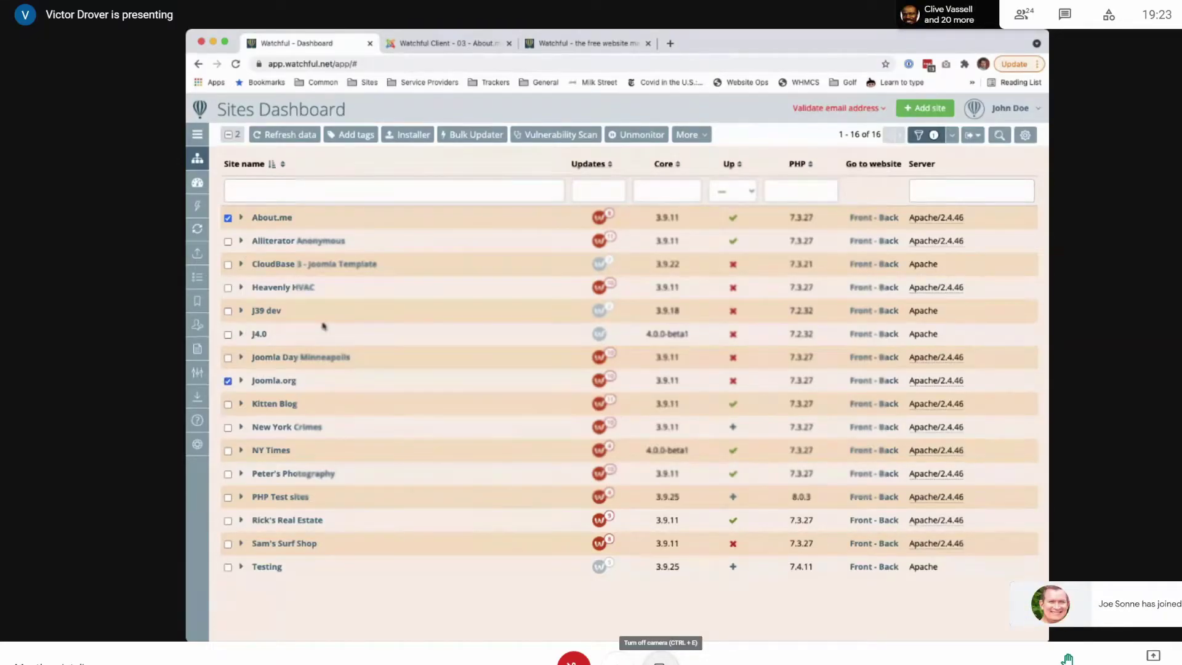
{"action": "left_click", "coordinate": [408, 134]}
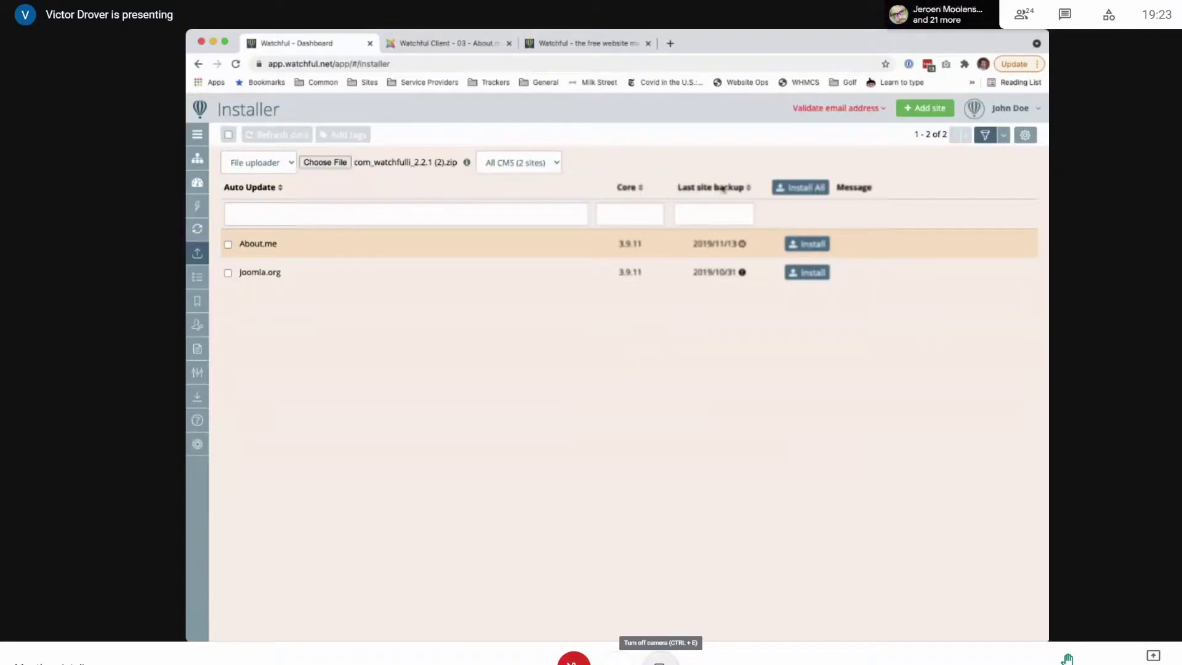
{"action": "left_click", "coordinate": [806, 189]}
Return to the Sites Dashboard and review the extension updates offered for About.me in its Site Updater
{"action": "left_click", "coordinate": [195, 182]}
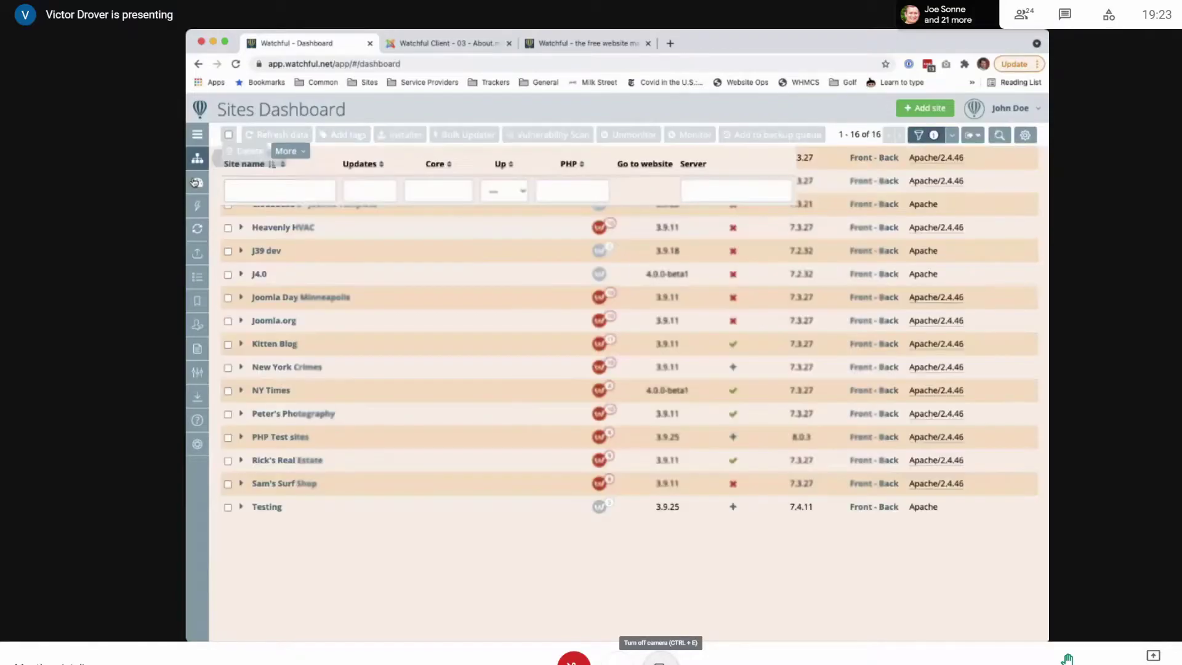
{"action": "left_click", "coordinate": [271, 217]}
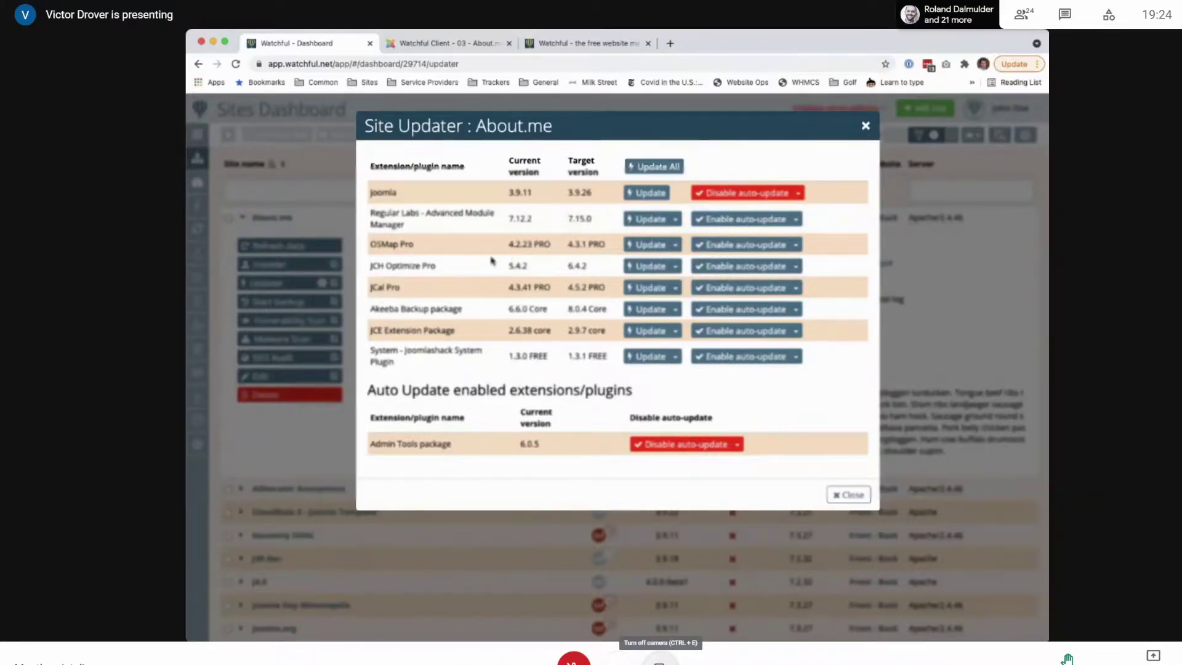
{"action": "left_click_drag", "start_coordinate": [552, 245], "coordinate": [508, 245]}
{"action": "left_click", "coordinate": [508, 244]}
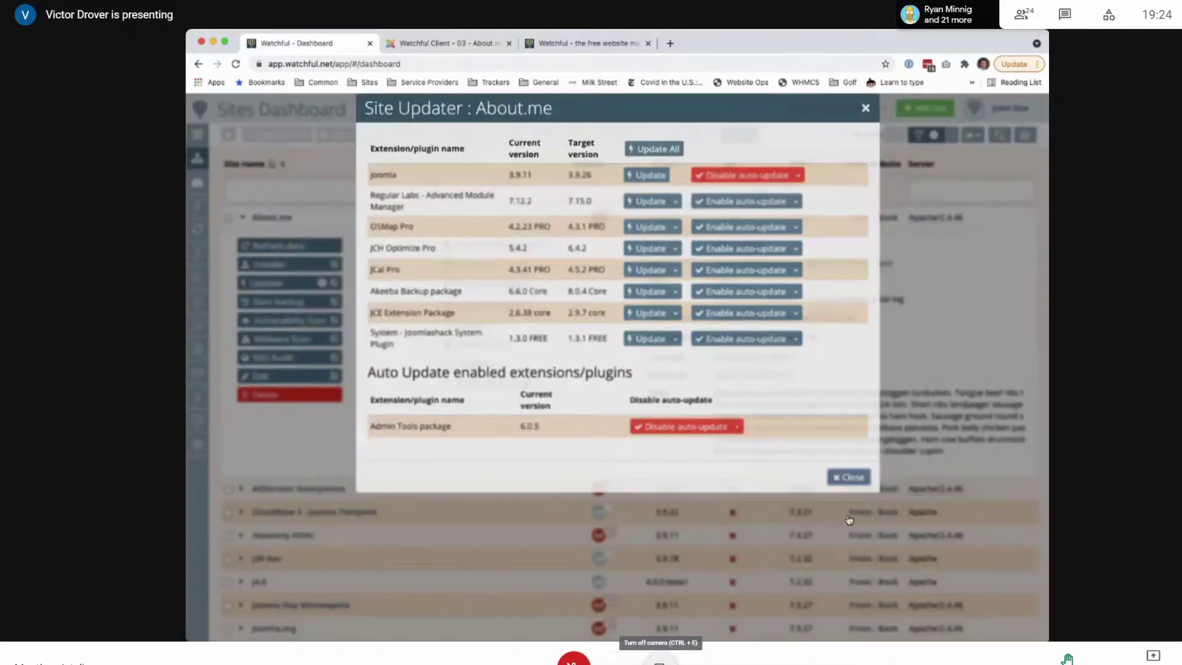
{"action": "left_click", "coordinate": [849, 496]}
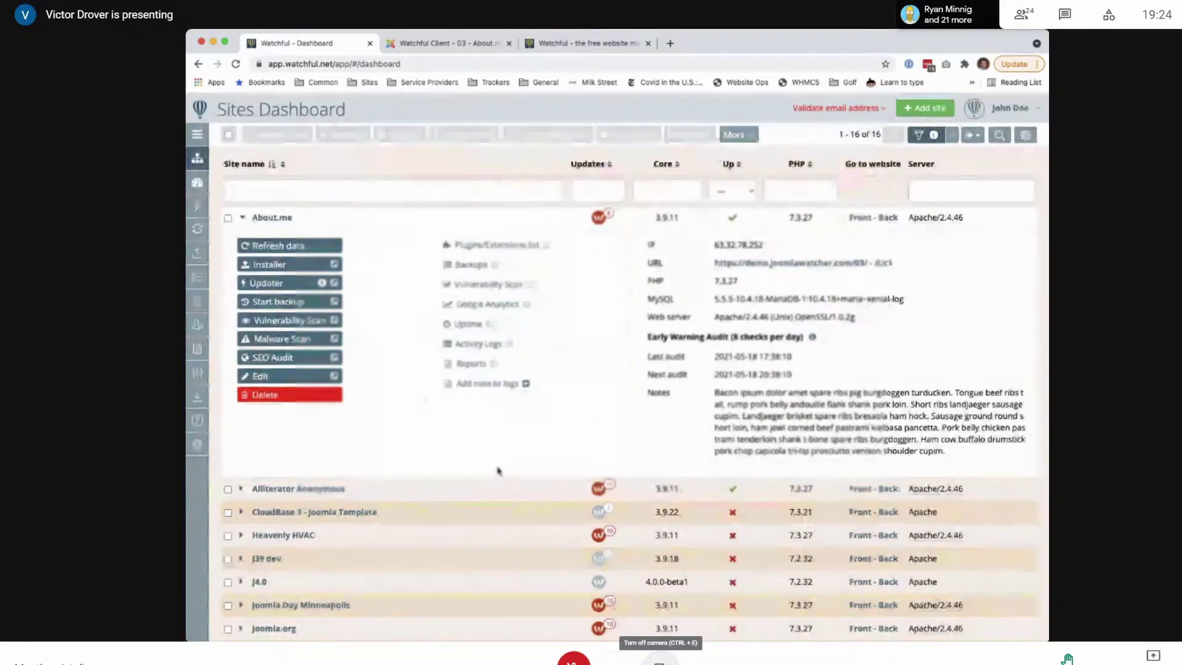
View the malware scan of About.me and start a vulnerability scan of the same site
{"action": "left_click", "coordinate": [288, 362]}
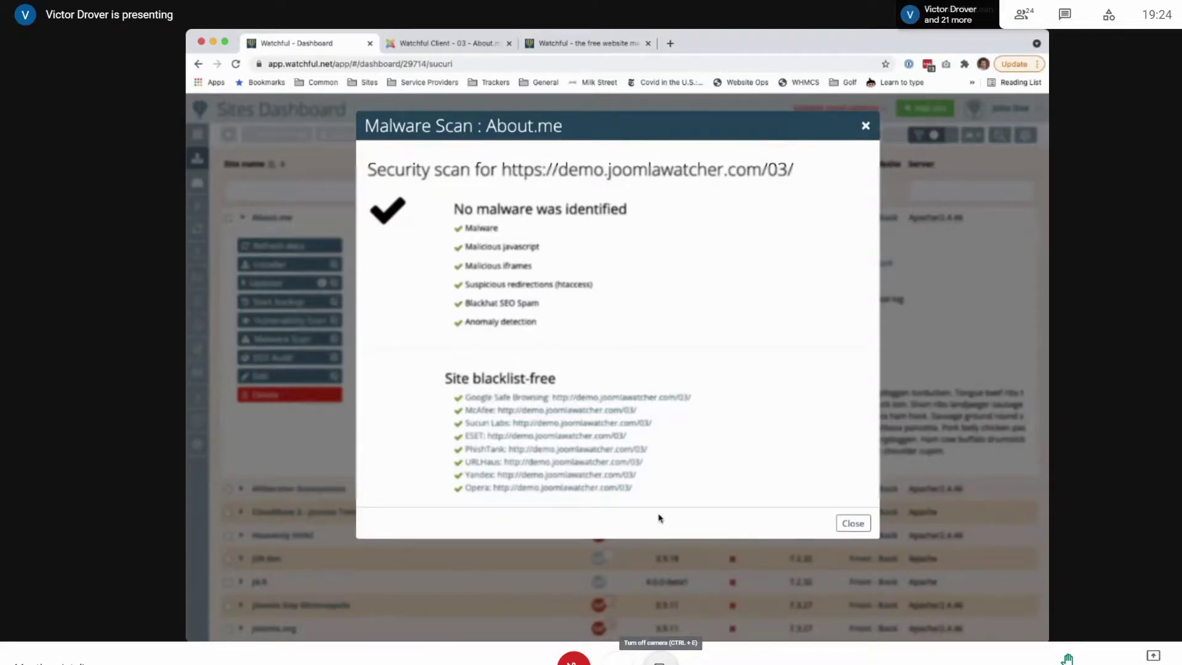
{"action": "left_click", "coordinate": [862, 546]}
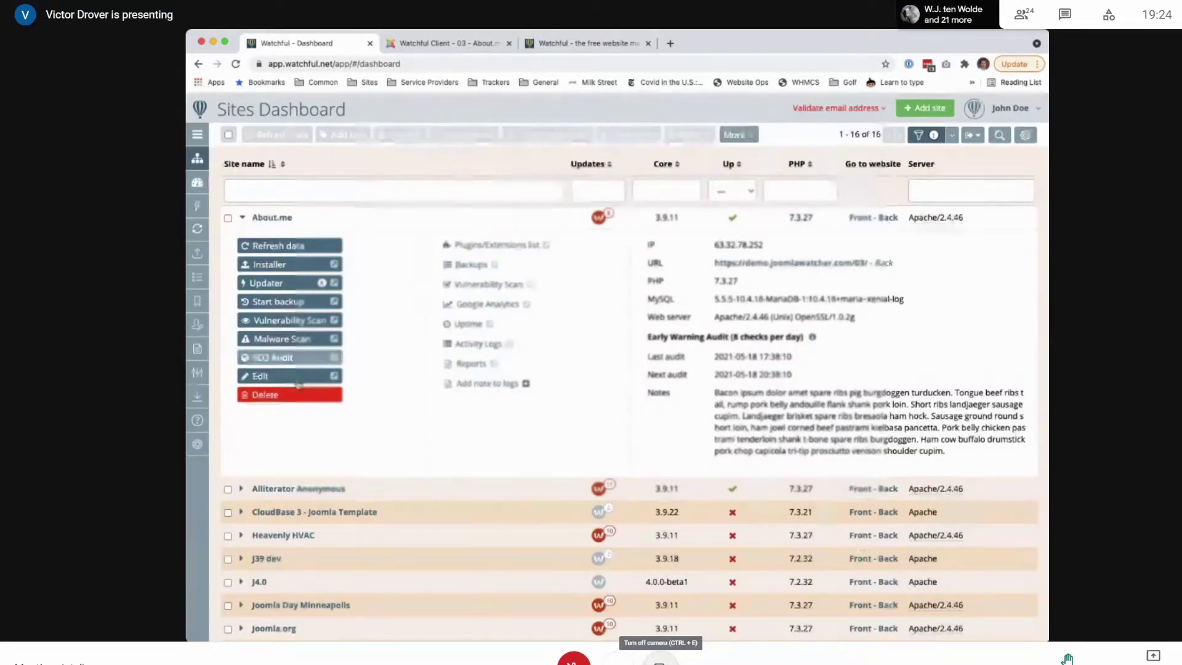
{"action": "left_click", "coordinate": [298, 320]}
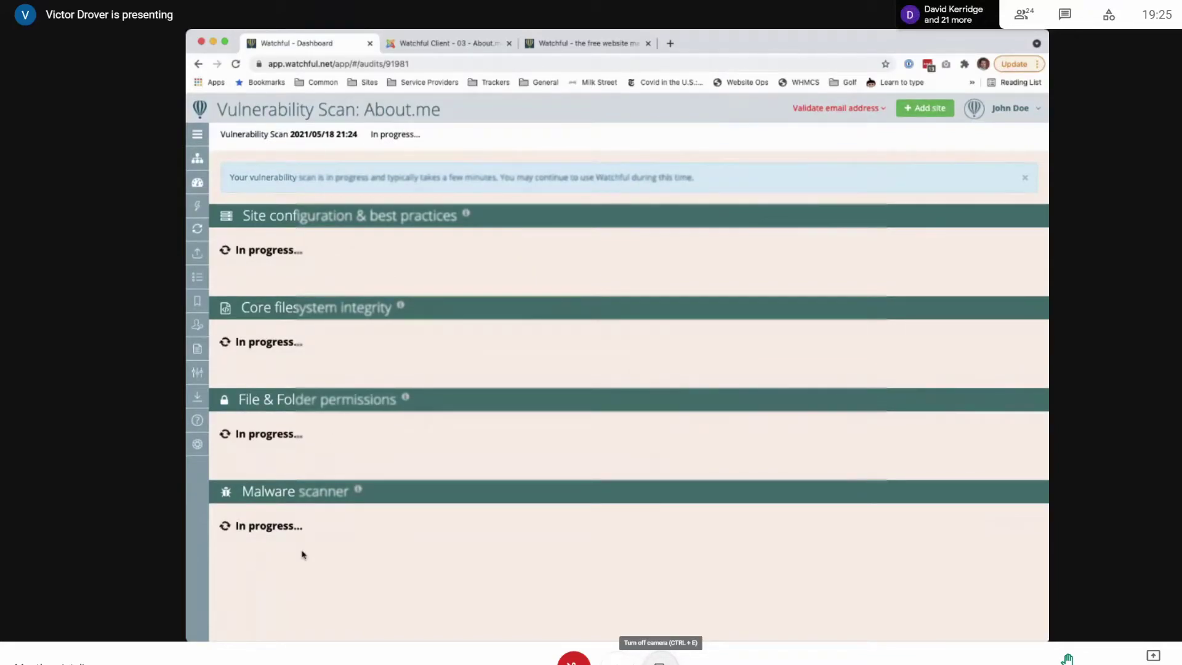
{"action": "mouse_move", "coordinate": [359, 513]}
{"action": "triple_click", "coordinate": [615, 196]}
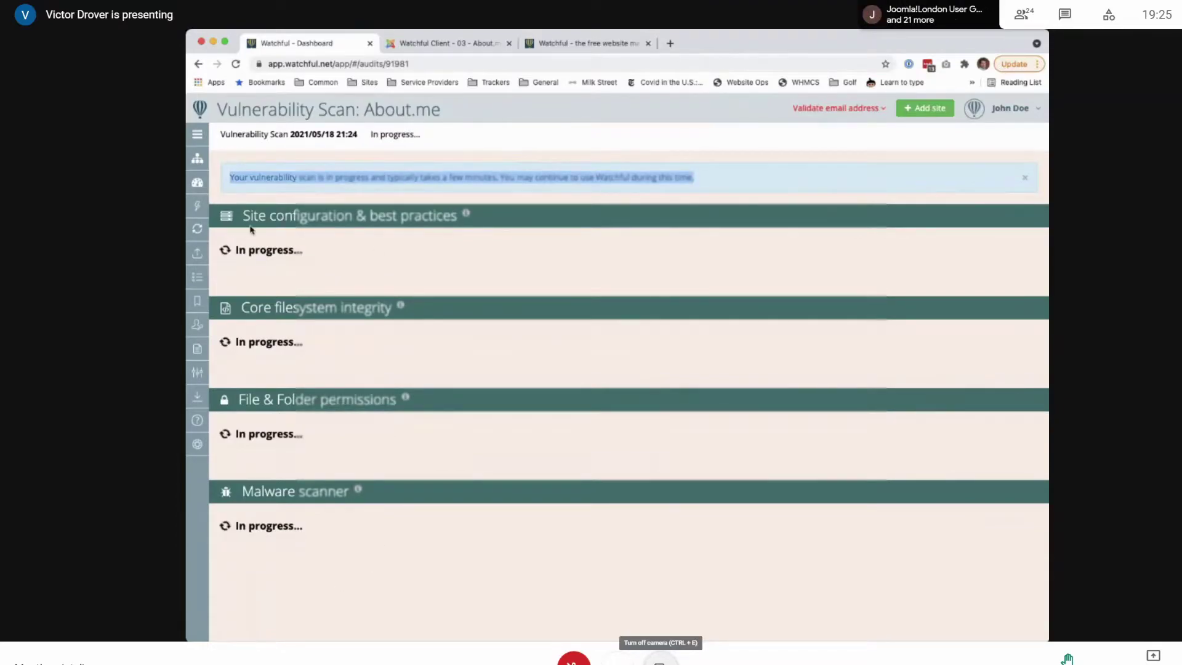
Open the About.me details for editing and examine its secret key, the site's Watchful Client page and the admin URL
{"action": "left_click", "coordinate": [197, 180]}
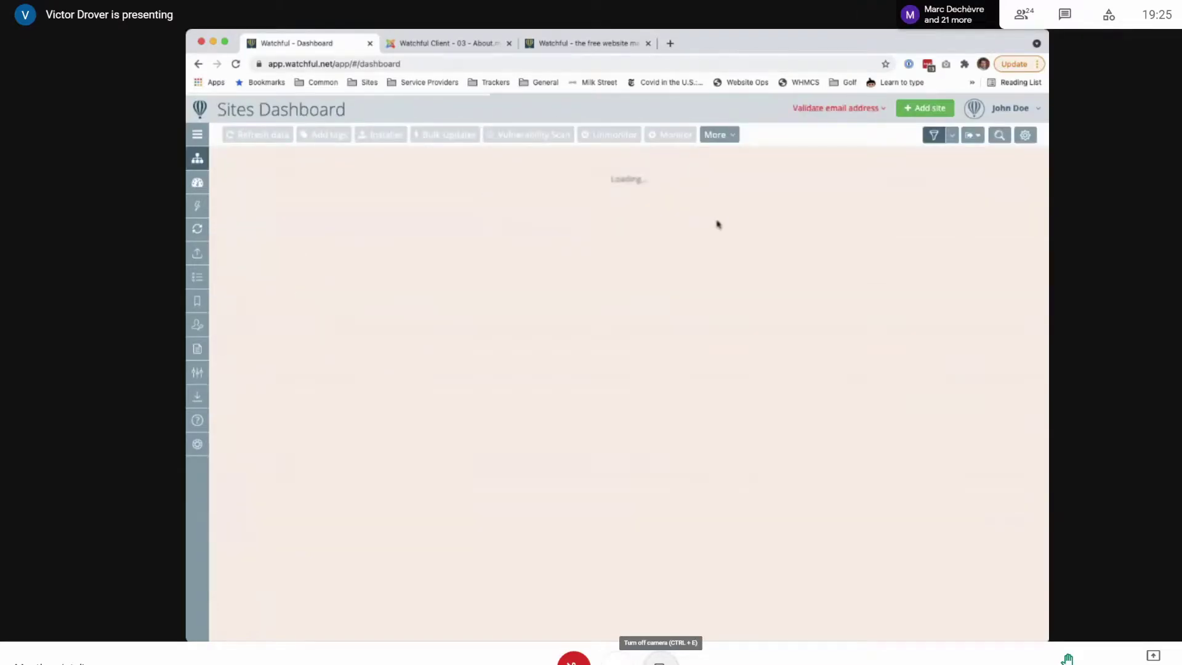
{"action": "left_click", "coordinate": [271, 217]}
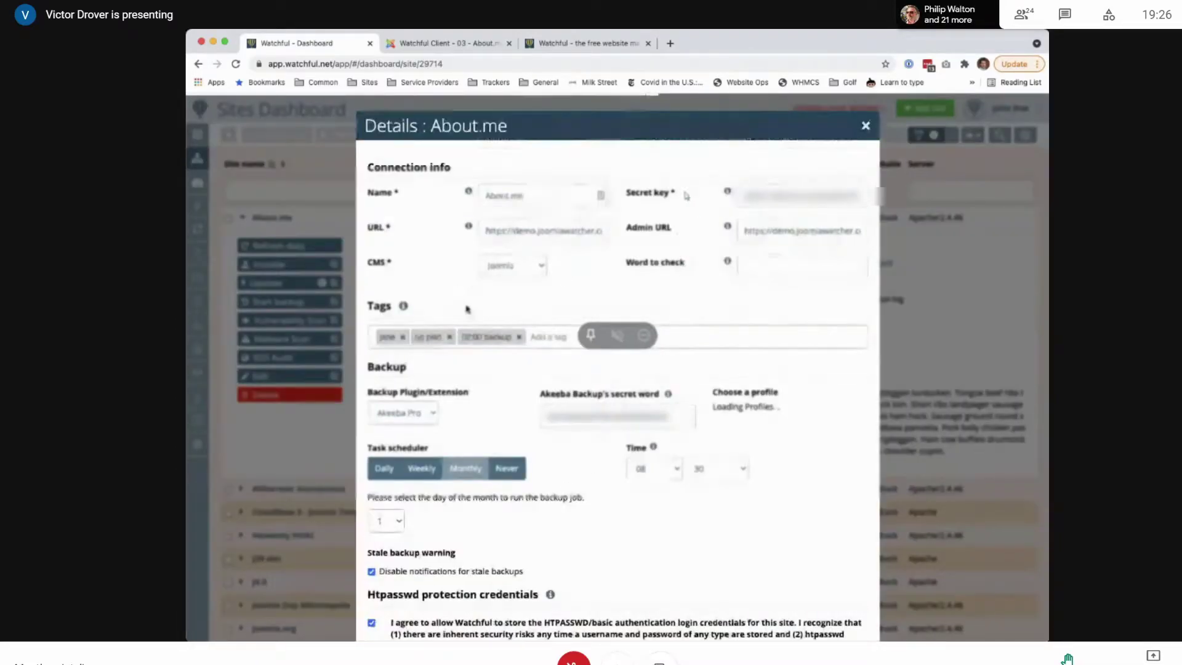
{"action": "left_click", "coordinate": [442, 43]}
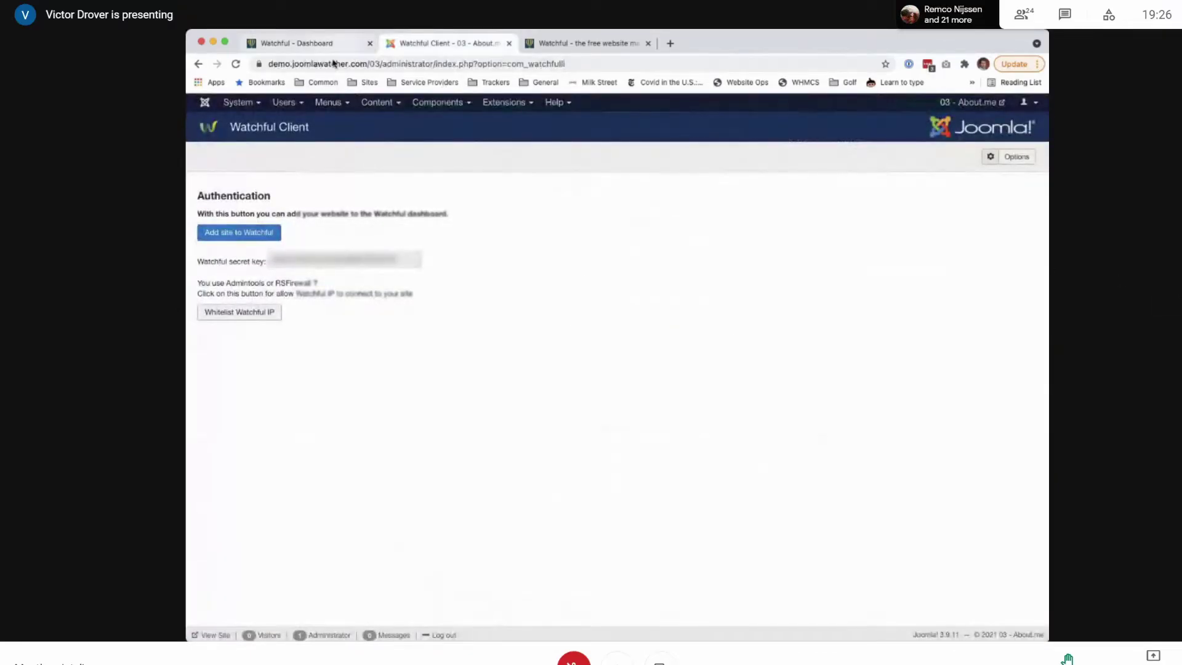
{"action": "left_click", "coordinate": [308, 43]}
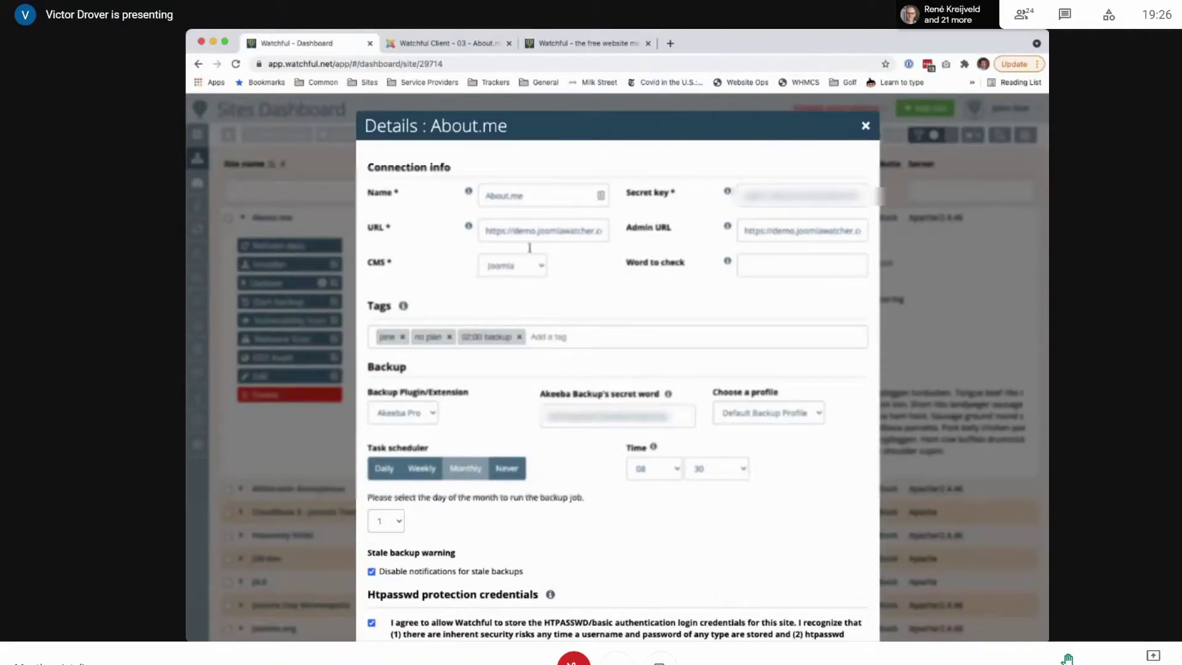
{"action": "left_click_drag", "start_coordinate": [761, 231], "coordinate": [863, 248]}
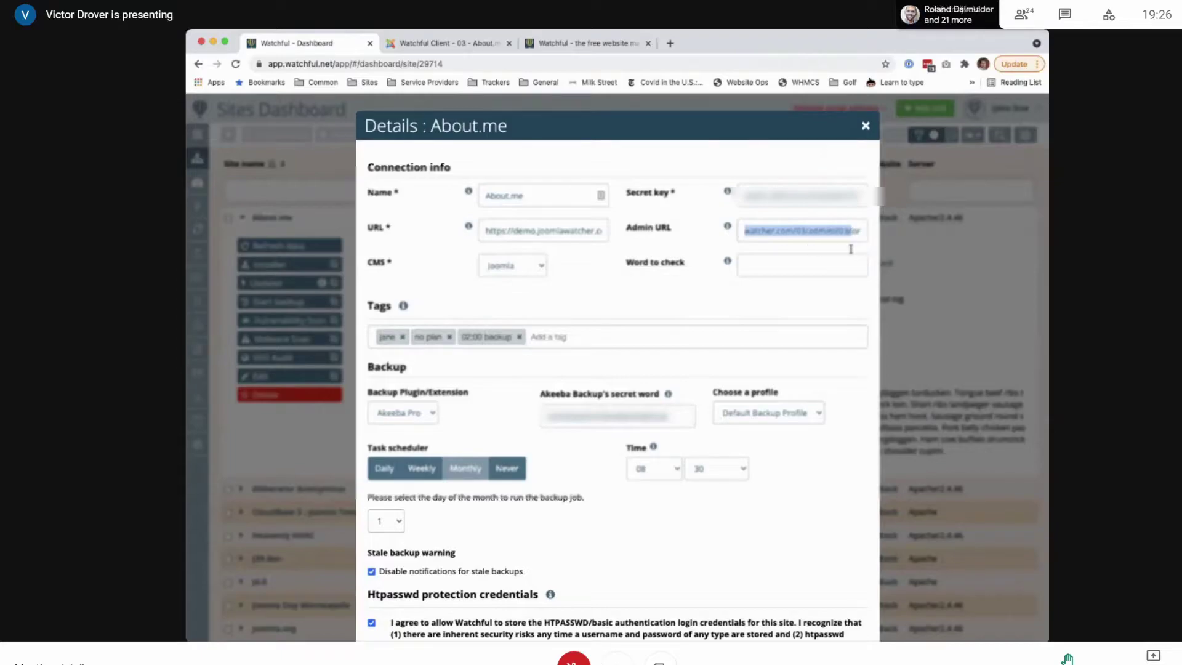
{"action": "double_click", "coordinate": [847, 252]}
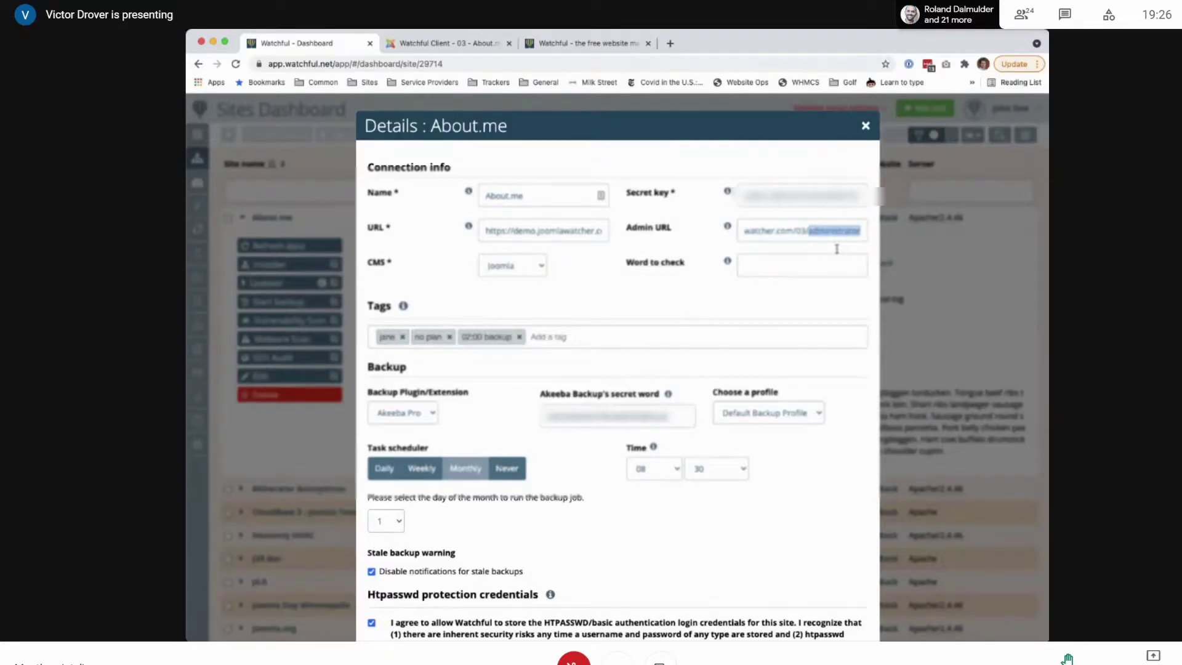
{"action": "left_click", "coordinate": [730, 311]}
Look over the tags, backup settings, htpasswd credentials and notes in the About.me details
{"action": "scroll", "coordinate": [729, 310], "scroll_direction": "down", "scroll_amount": 5}
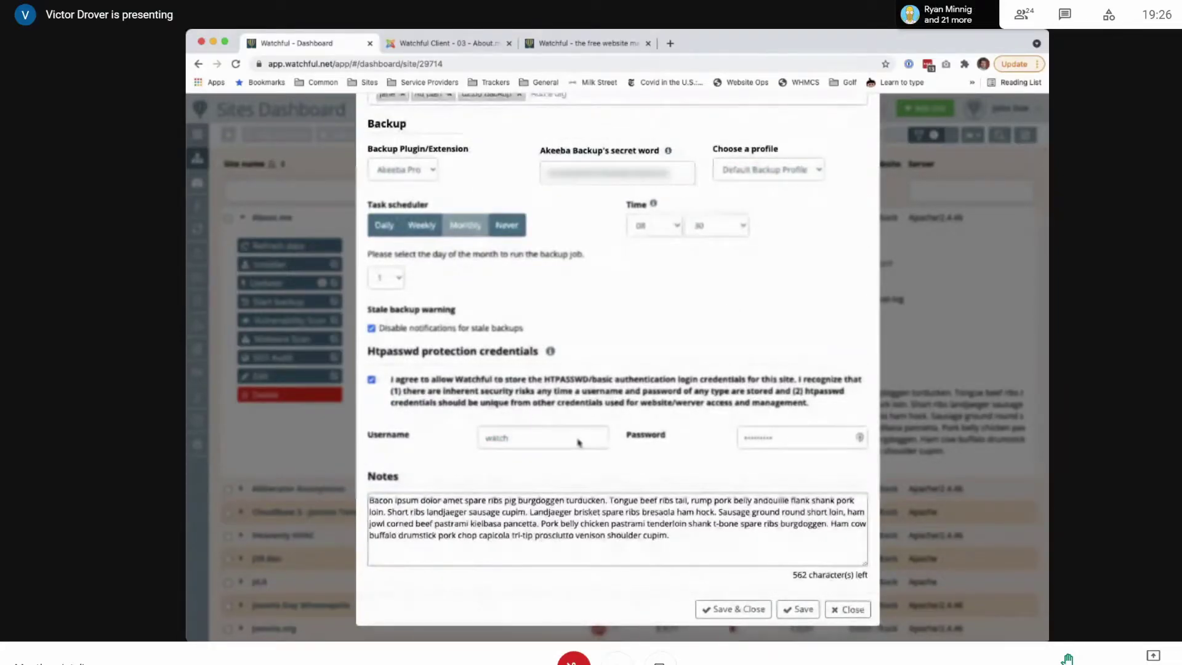
{"action": "scroll", "coordinate": [579, 442], "scroll_direction": "up", "scroll_amount": 5}
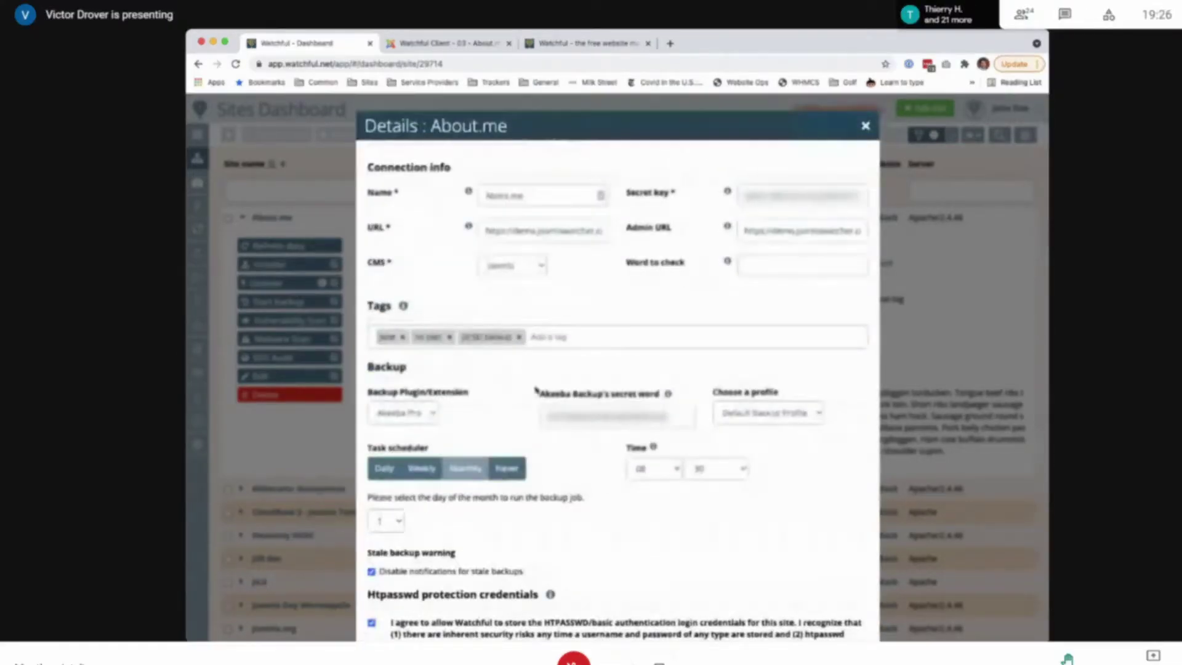
{"action": "left_click", "coordinate": [628, 360]}
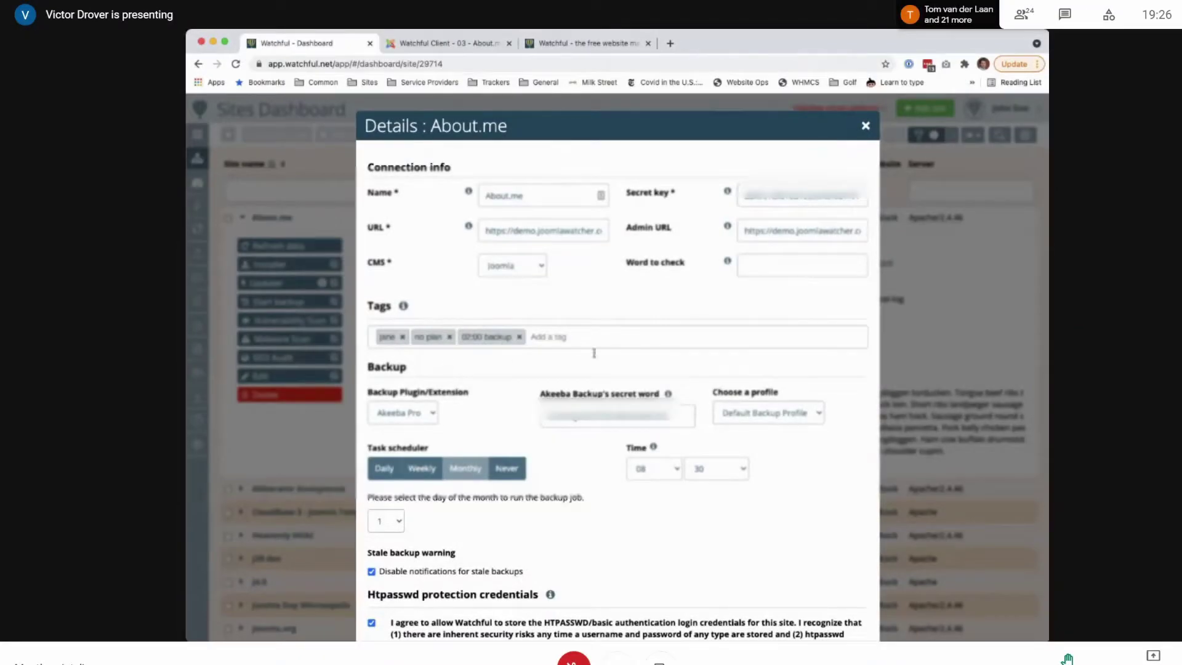
{"action": "scroll", "coordinate": [533, 356], "scroll_direction": "down", "scroll_amount": 3}
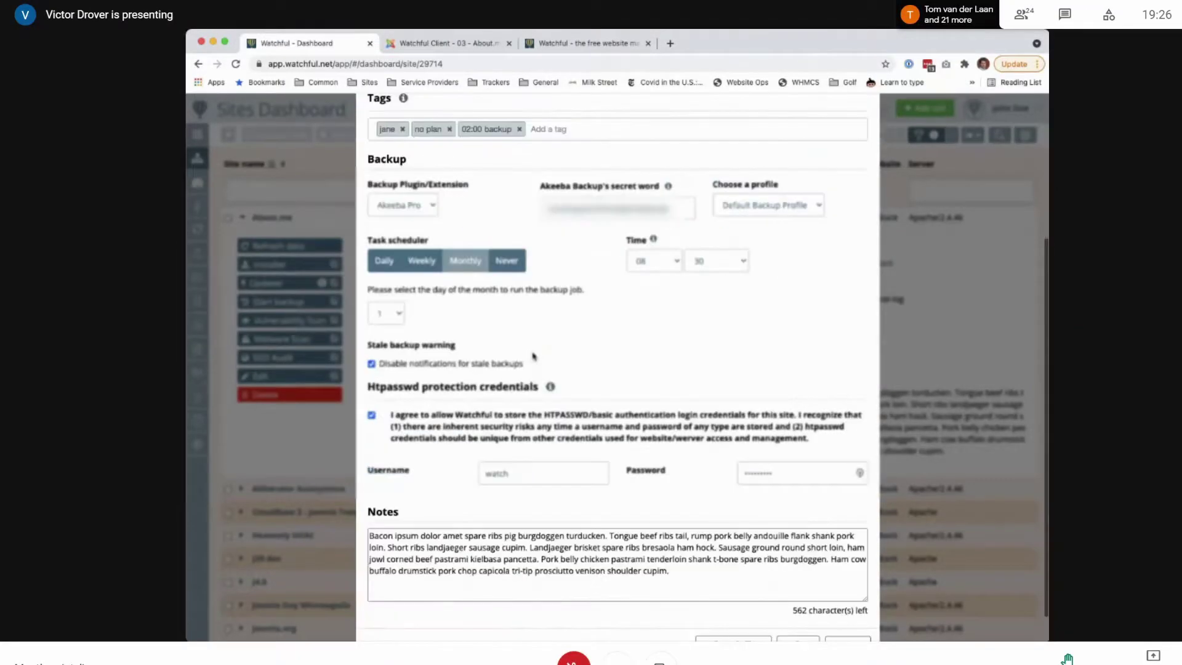
{"action": "scroll", "coordinate": [533, 356], "scroll_direction": "up", "scroll_amount": 1}
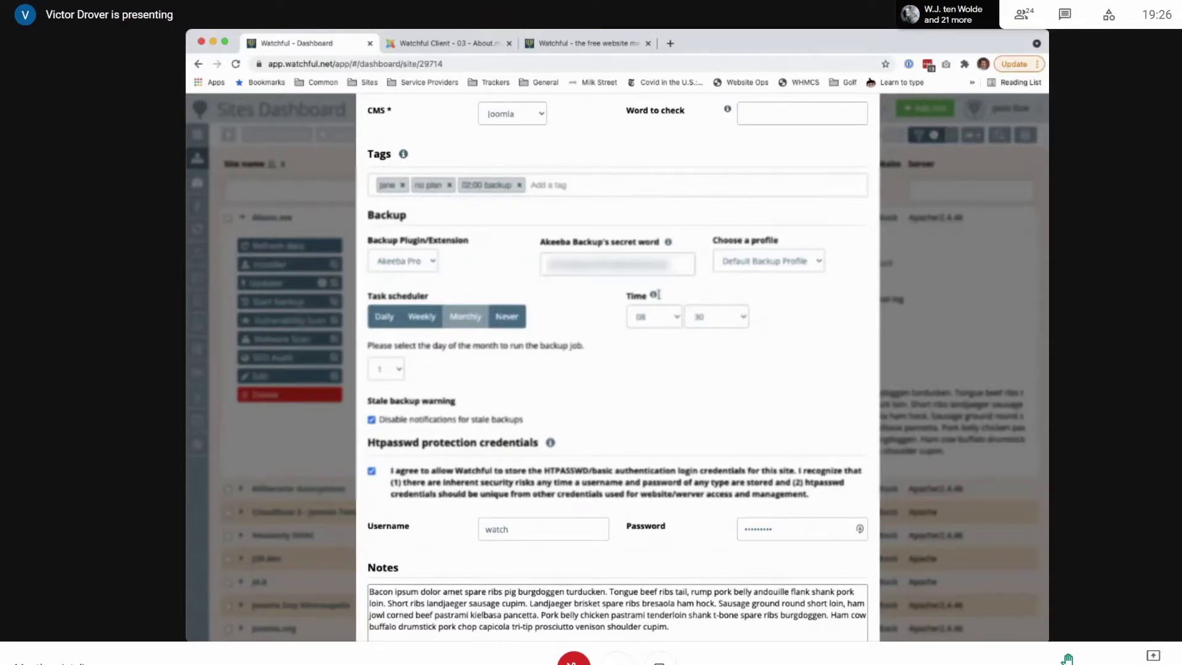
{"action": "scroll", "coordinate": [588, 316], "scroll_direction": "down", "scroll_amount": 1}
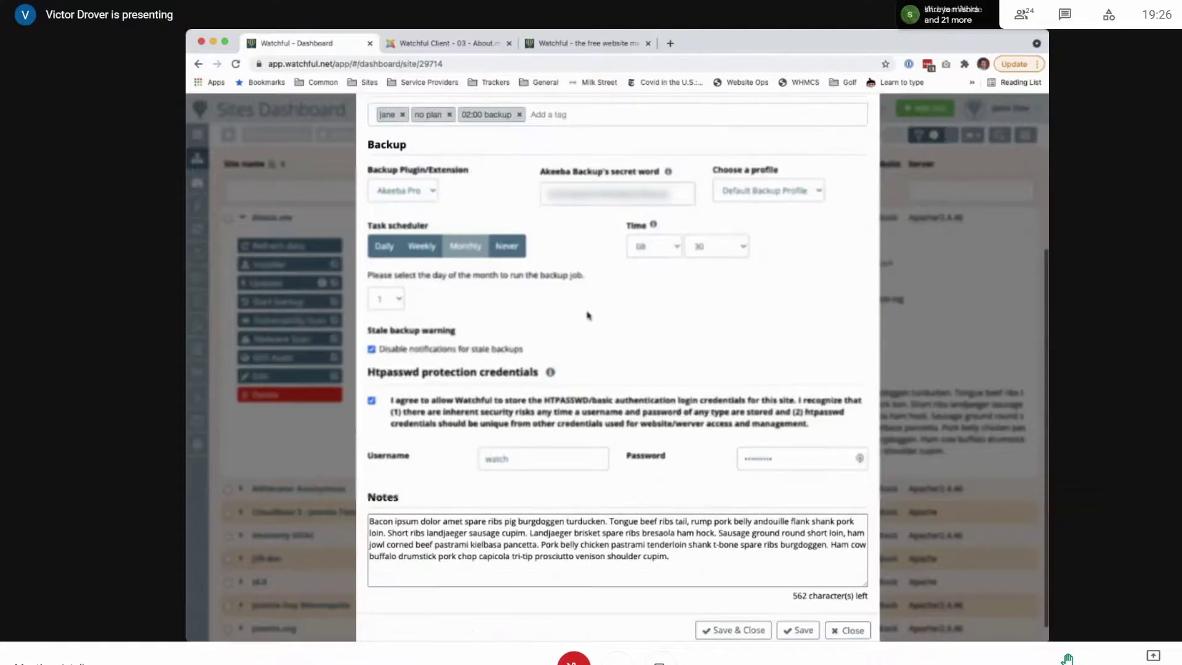
{"action": "scroll", "coordinate": [588, 315], "scroll_direction": "down", "scroll_amount": 1}
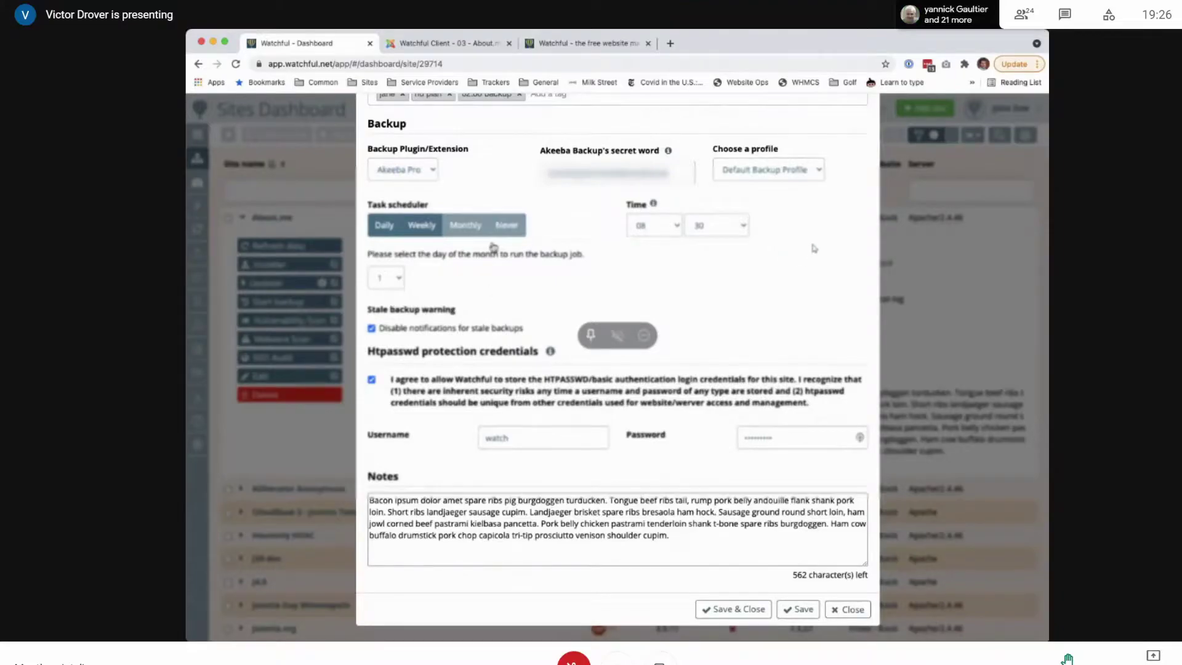
Try weekly and monthly backup schedules for About.me with a stale backup warning after 32 days, and close the details without saving
{"action": "left_click", "coordinate": [421, 225]}
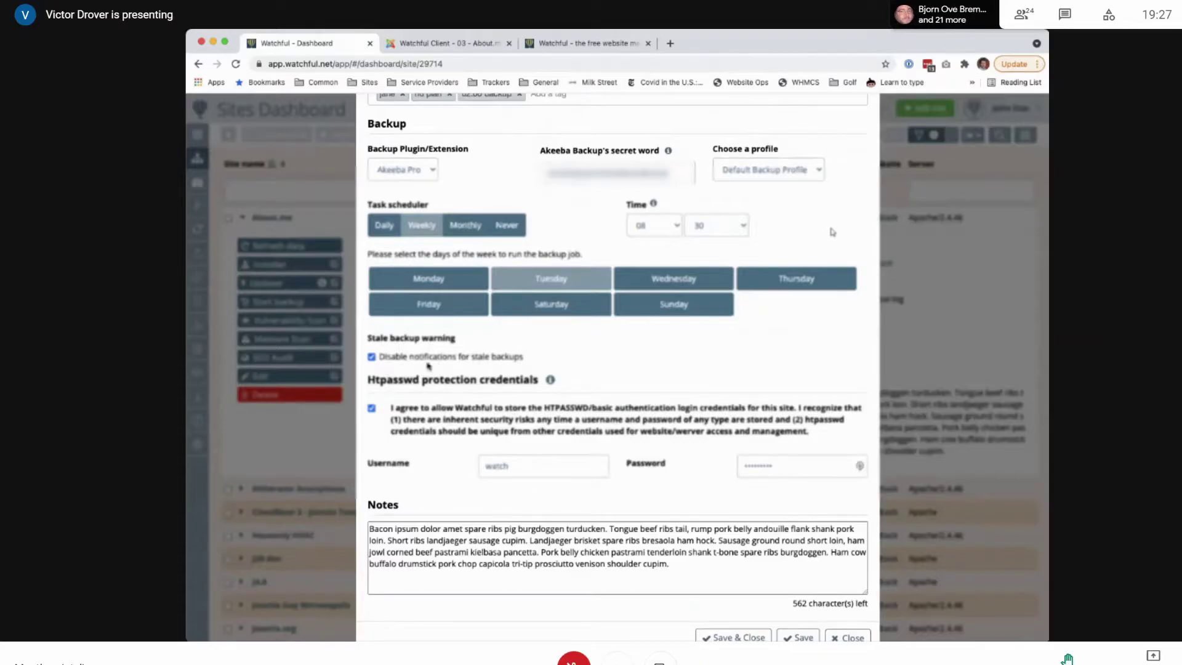
{"action": "left_click", "coordinate": [404, 357]}
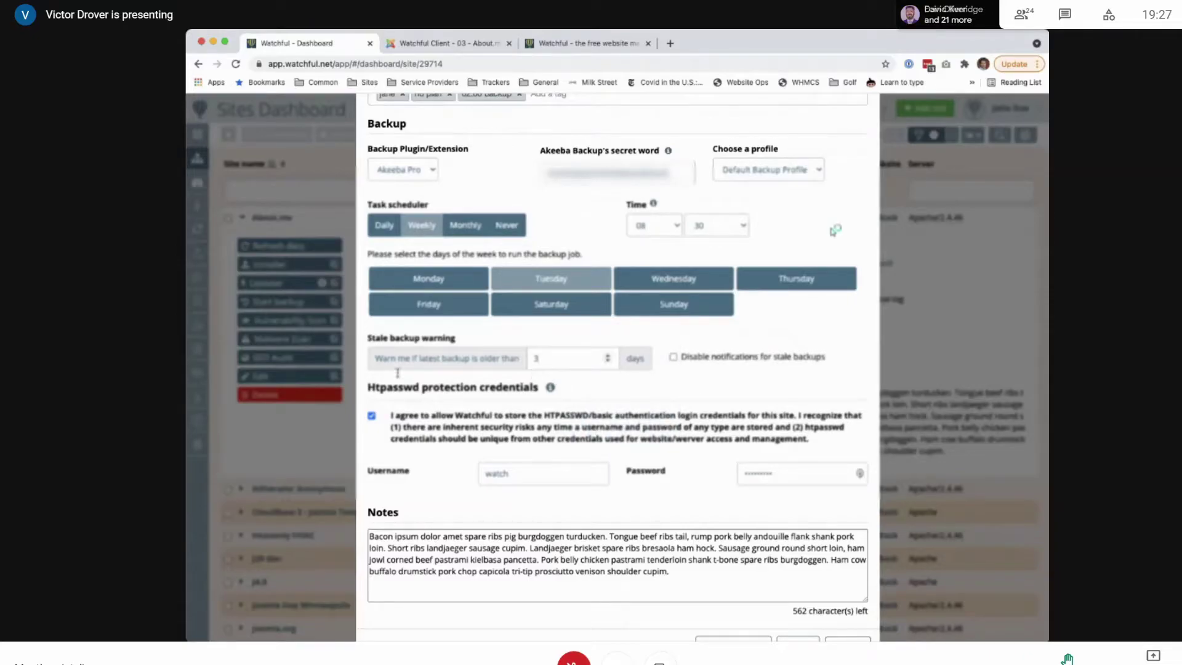
{"action": "mouse_move", "coordinate": [551, 388]}
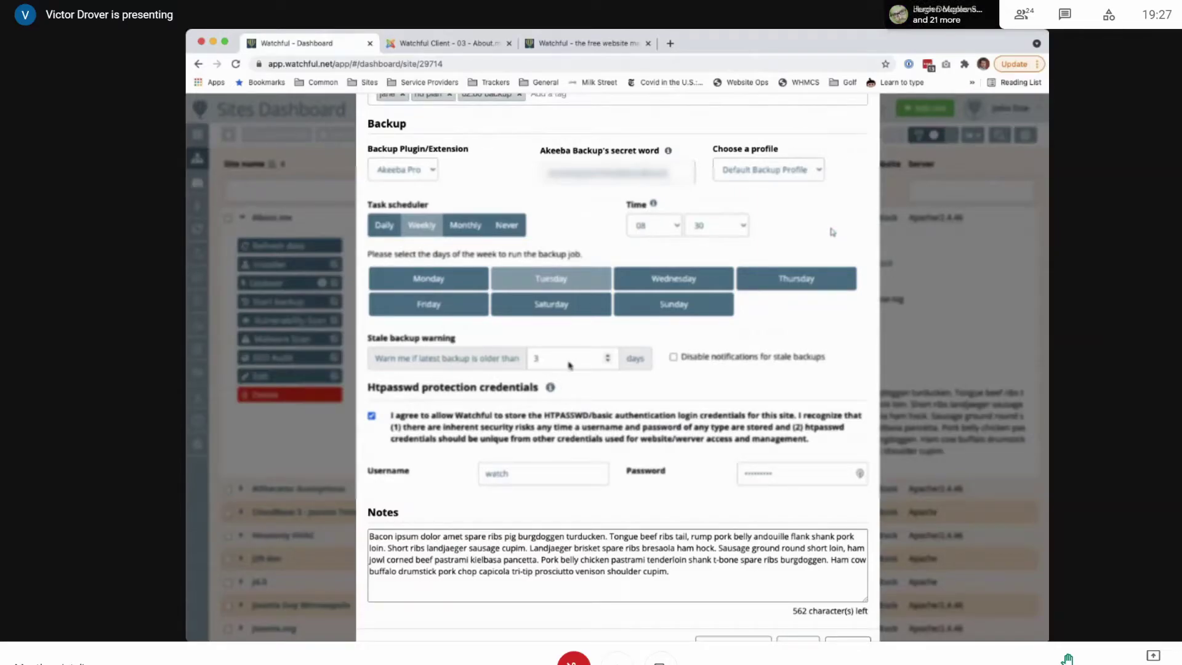
{"action": "left_click", "coordinate": [466, 227]}
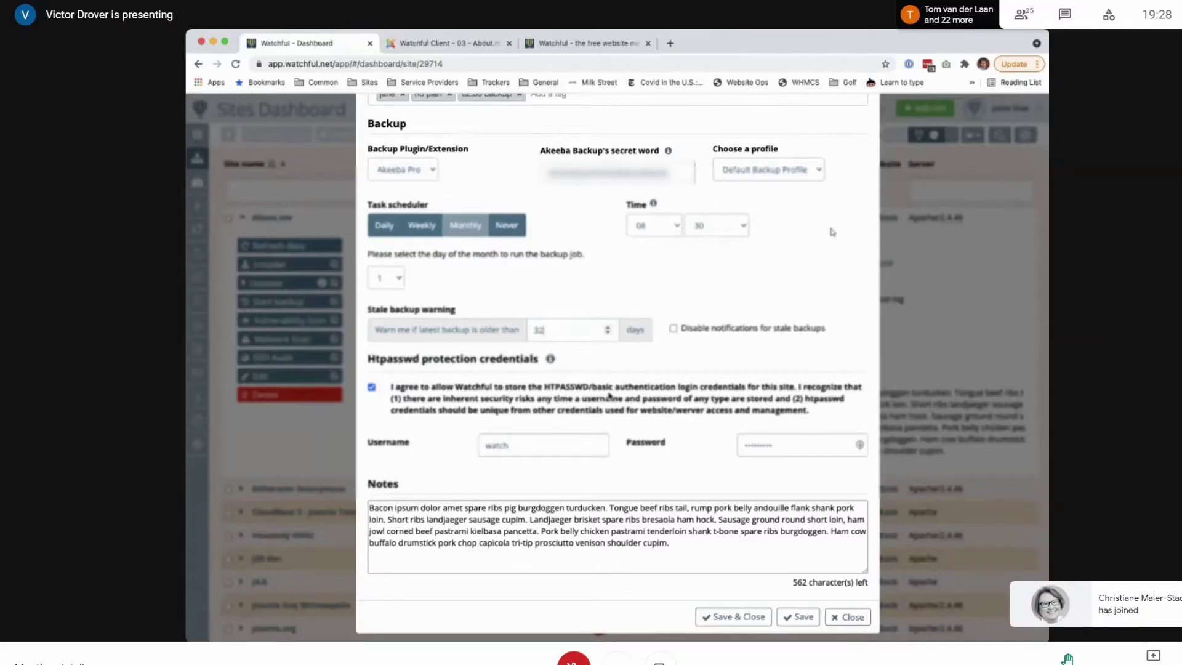
{"action": "scroll", "coordinate": [608, 368], "scroll_direction": "up", "scroll_amount": 5}
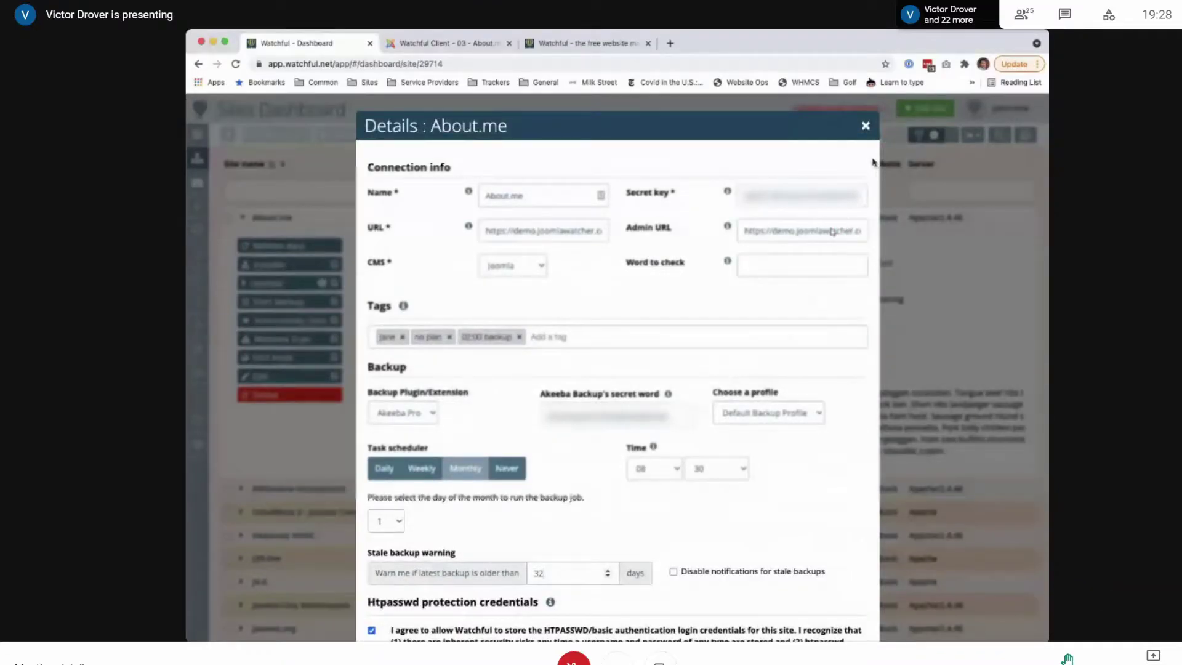
{"action": "left_click", "coordinate": [865, 126]}
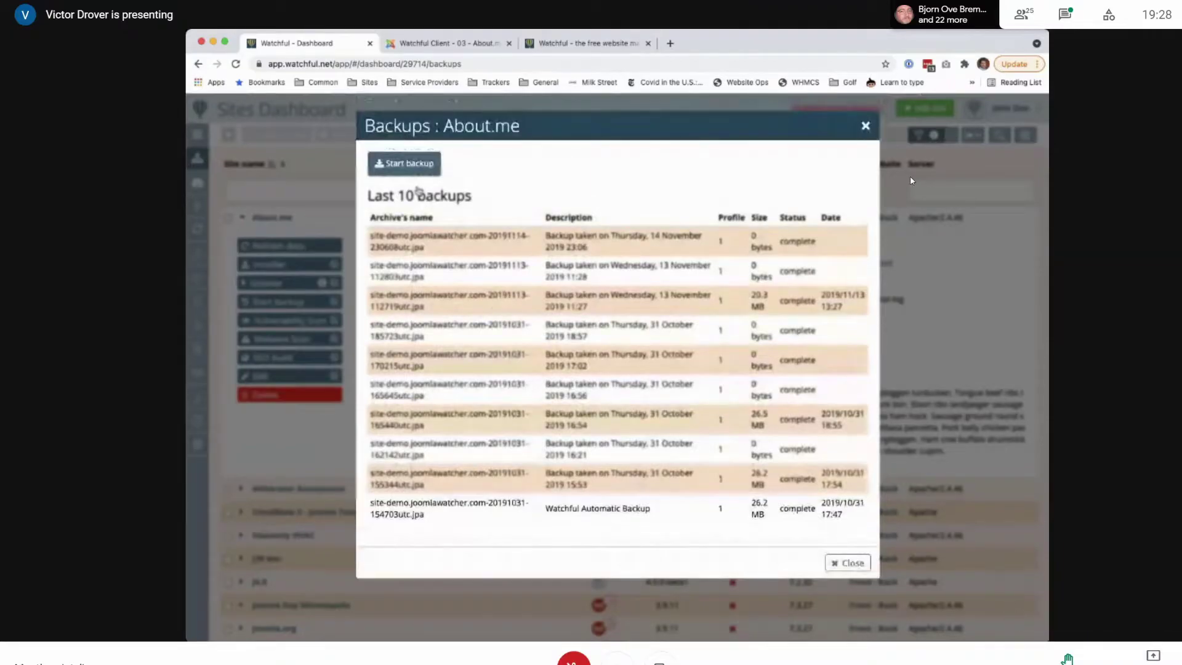
Start a backup of About.me, look over its progress and the last 10 backups, and close the backups view
{"action": "left_click", "coordinate": [425, 182]}
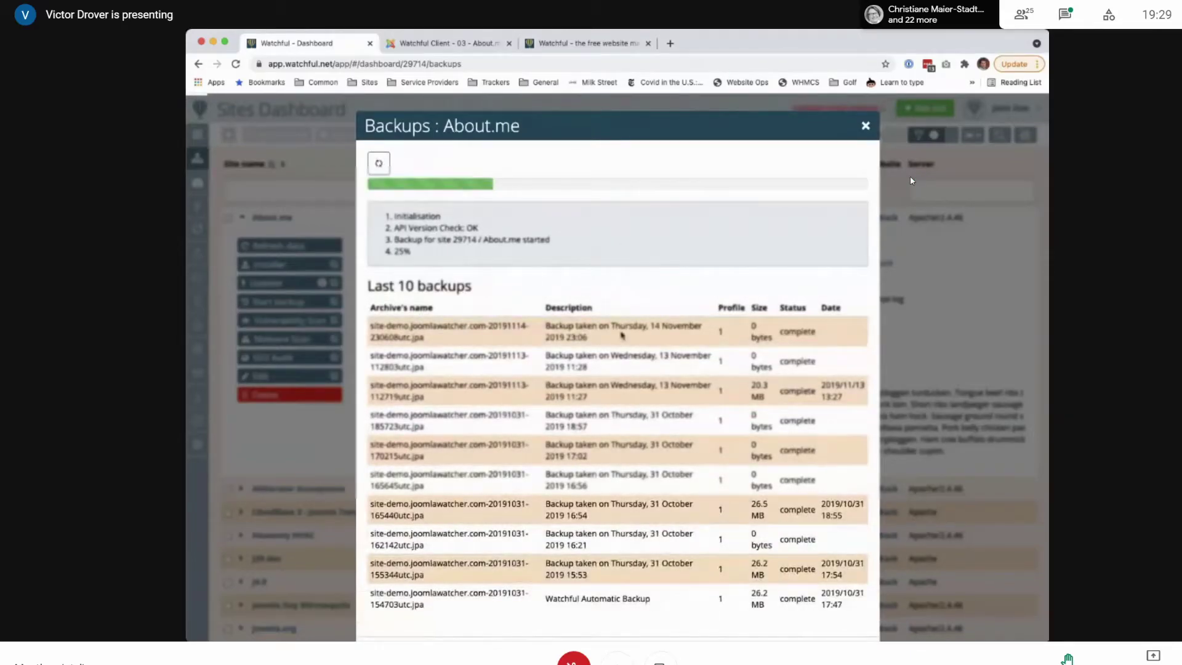
{"action": "scroll", "coordinate": [910, 175], "scroll_direction": "down", "scroll_amount": 2}
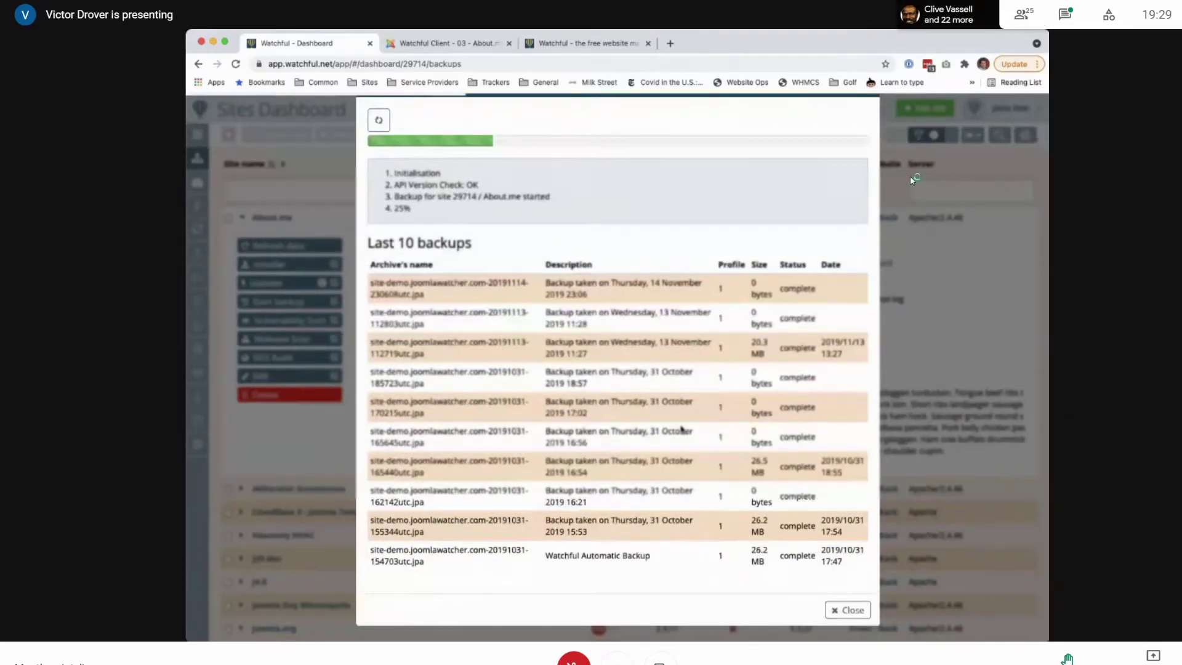
{"action": "scroll", "coordinate": [684, 425], "scroll_direction": "up", "scroll_amount": 2}
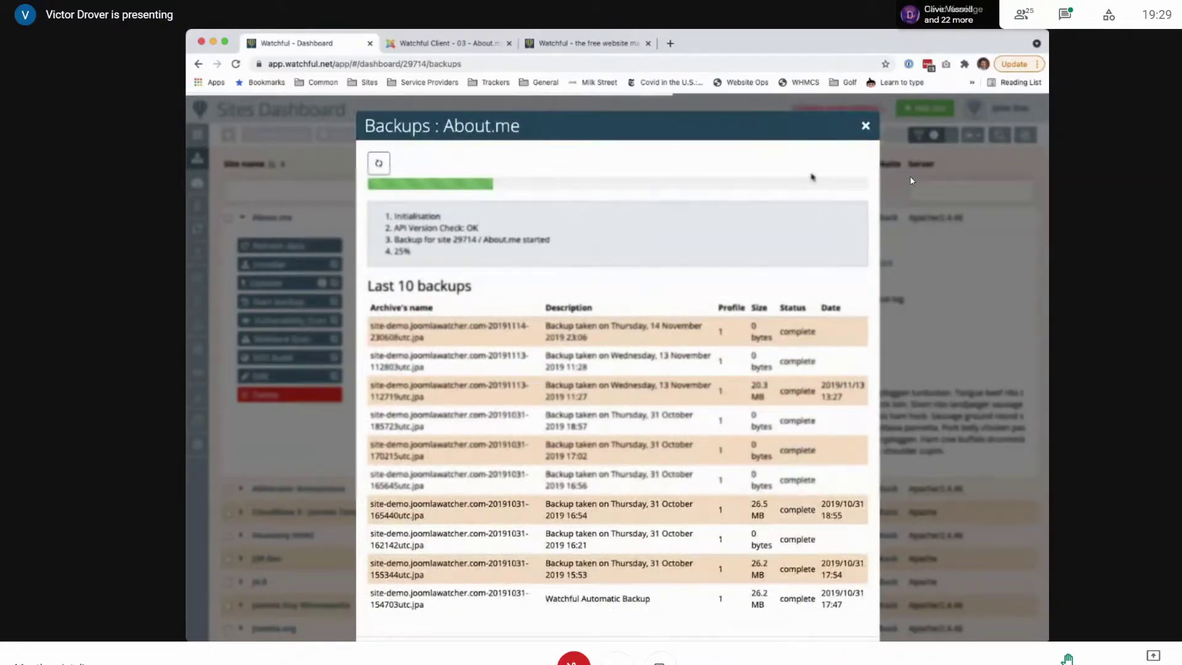
{"action": "left_click", "coordinate": [866, 126]}
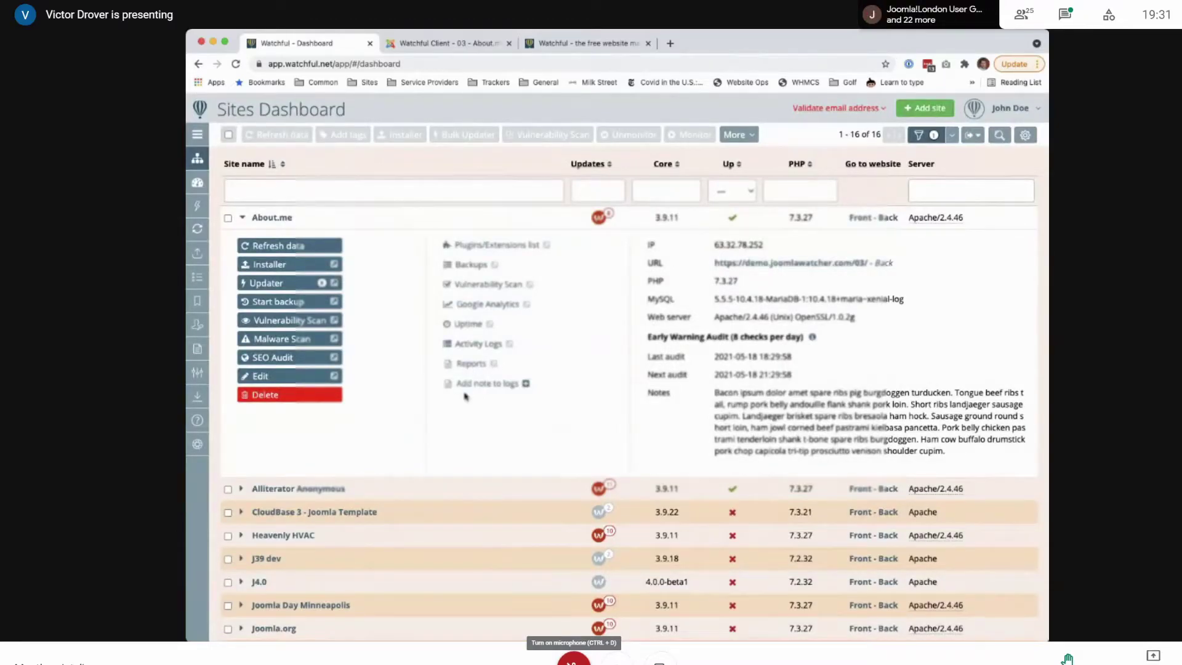
Open the activity logs of About.me and highlight the first file modification entry
{"action": "left_click", "coordinate": [496, 365]}
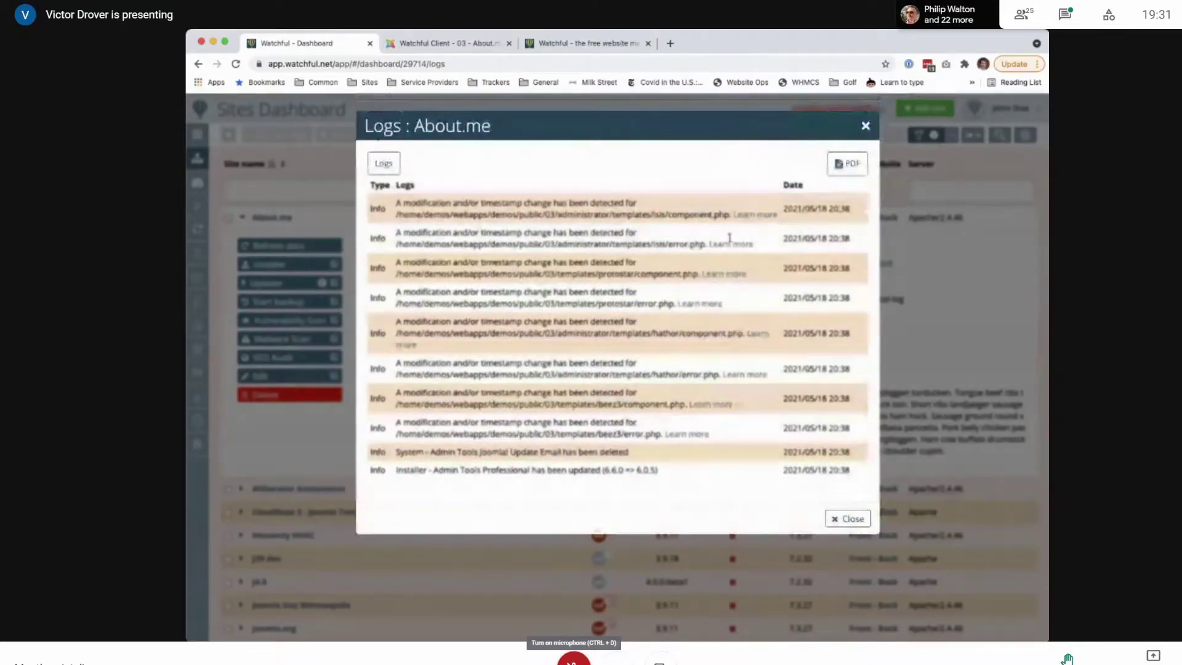
{"action": "triple_click", "coordinate": [687, 229]}
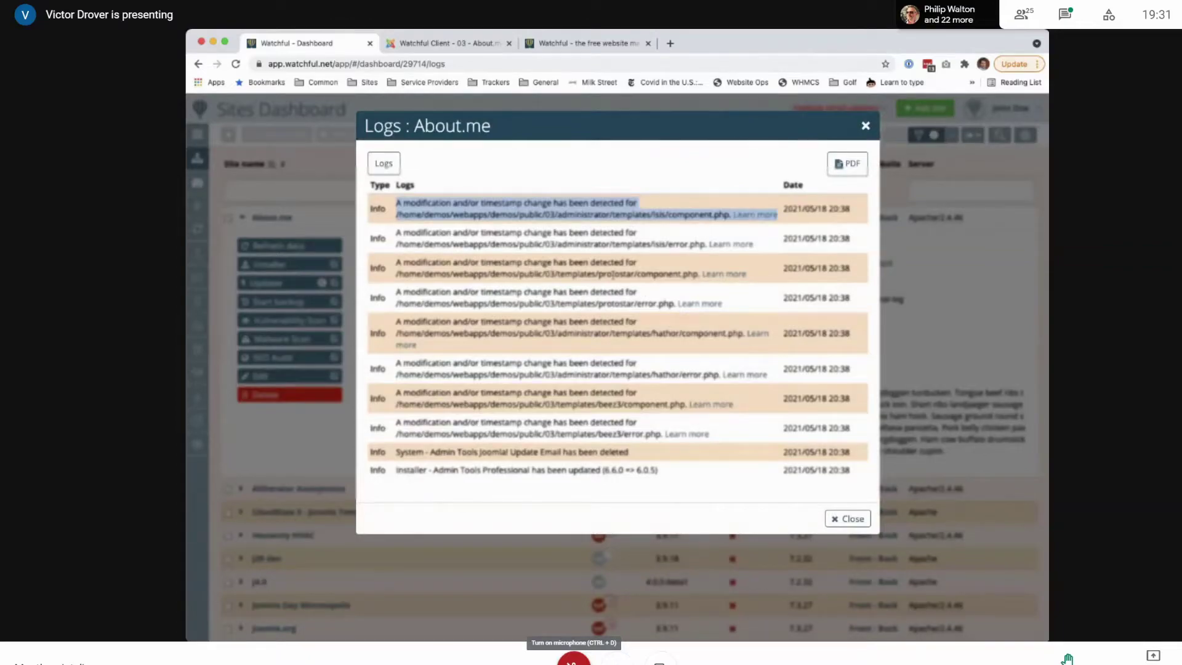
Highlight the Admin Tools Professional update entry, close the About.me logs and unmute the meeting microphone
{"action": "triple_click", "coordinate": [445, 485]}
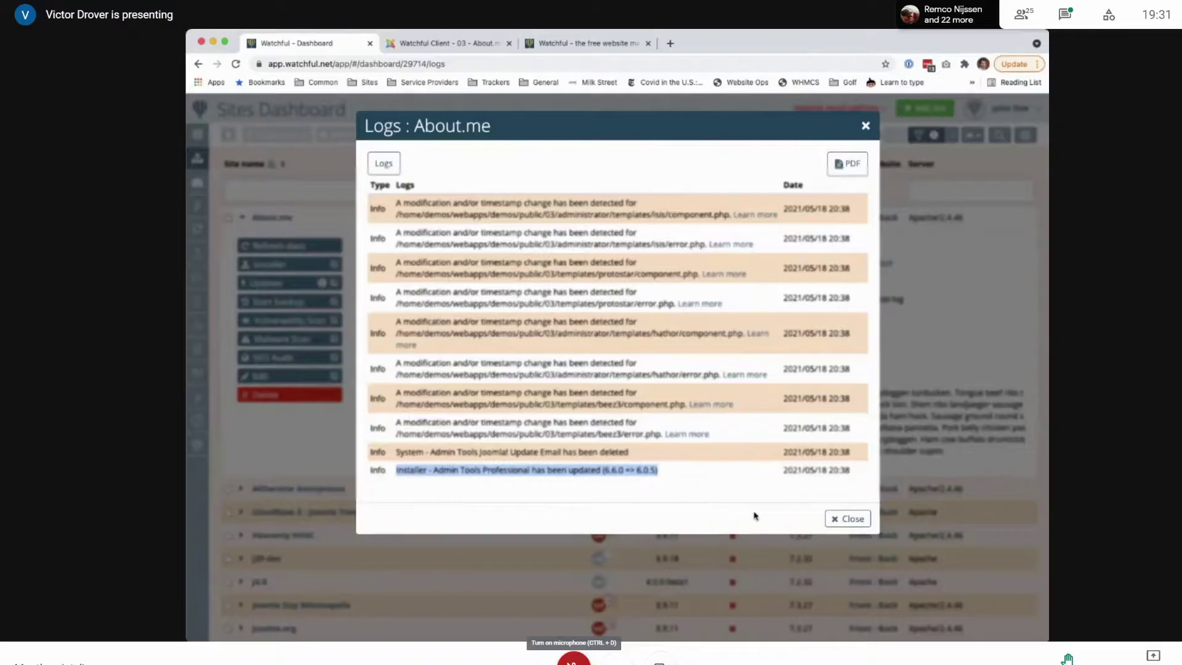
{"action": "left_click", "coordinate": [846, 521]}
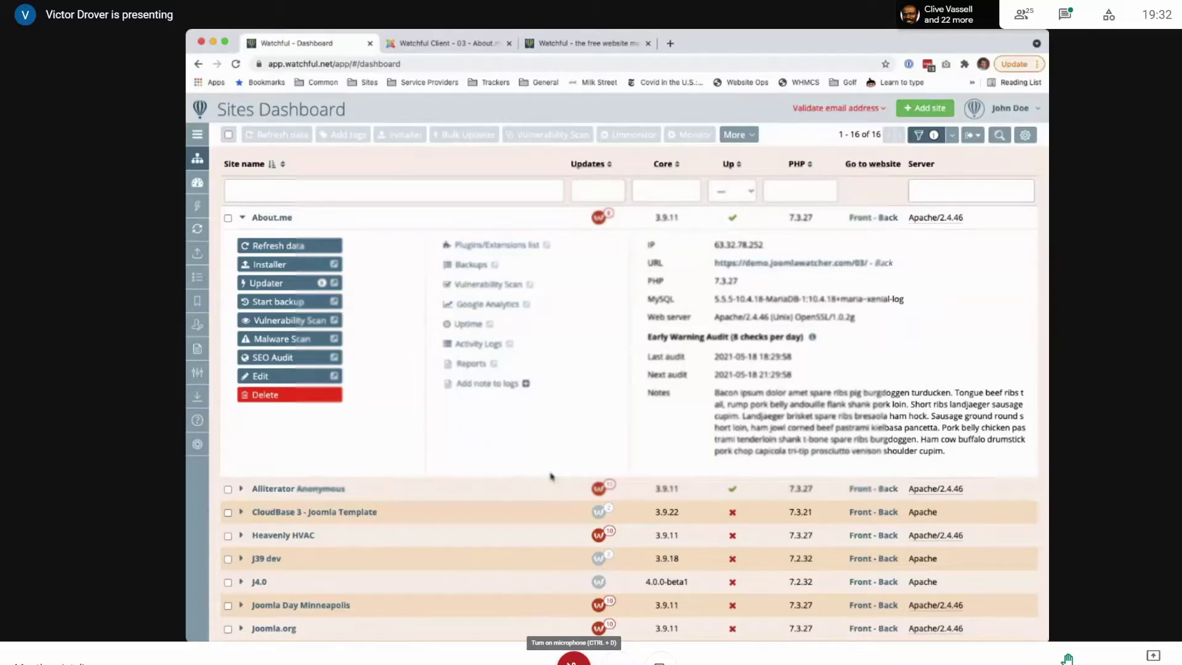
{"action": "left_click", "coordinate": [573, 658]}
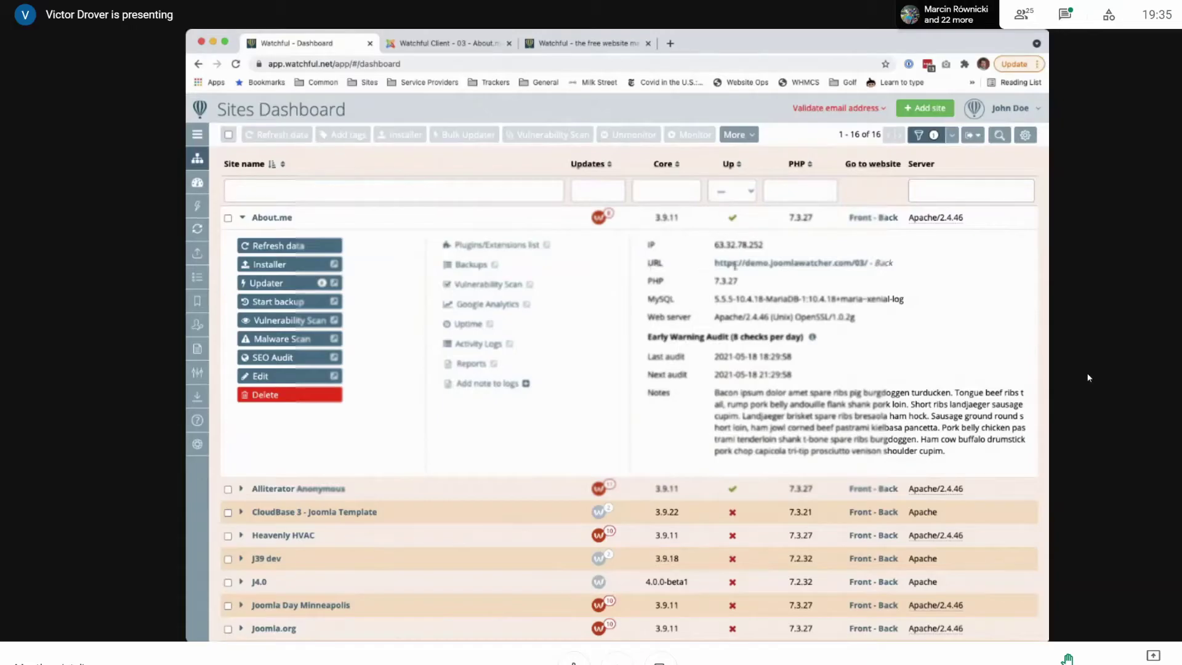
Highlight the Early Warning Audit heading in the About.me details, read its explanation and clear the highlight
{"action": "double_click", "coordinate": [754, 337]}
{"action": "triple_click", "coordinate": [753, 338]}
{"action": "mouse_move", "coordinate": [812, 337]}
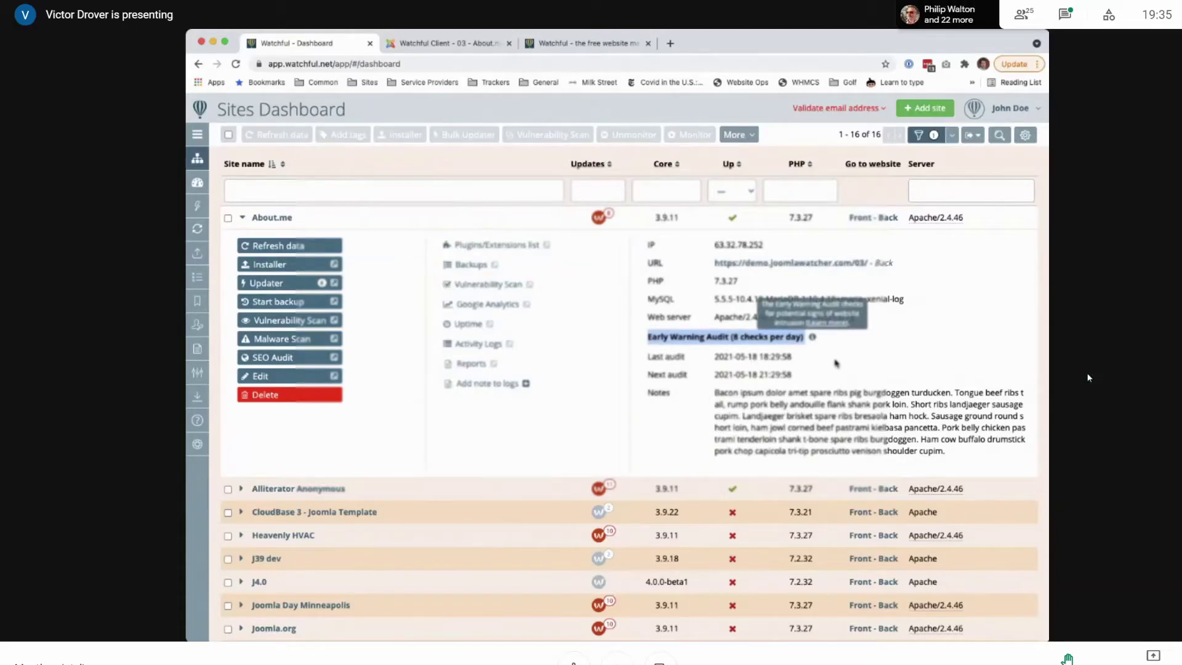
{"action": "left_click", "coordinate": [890, 363]}
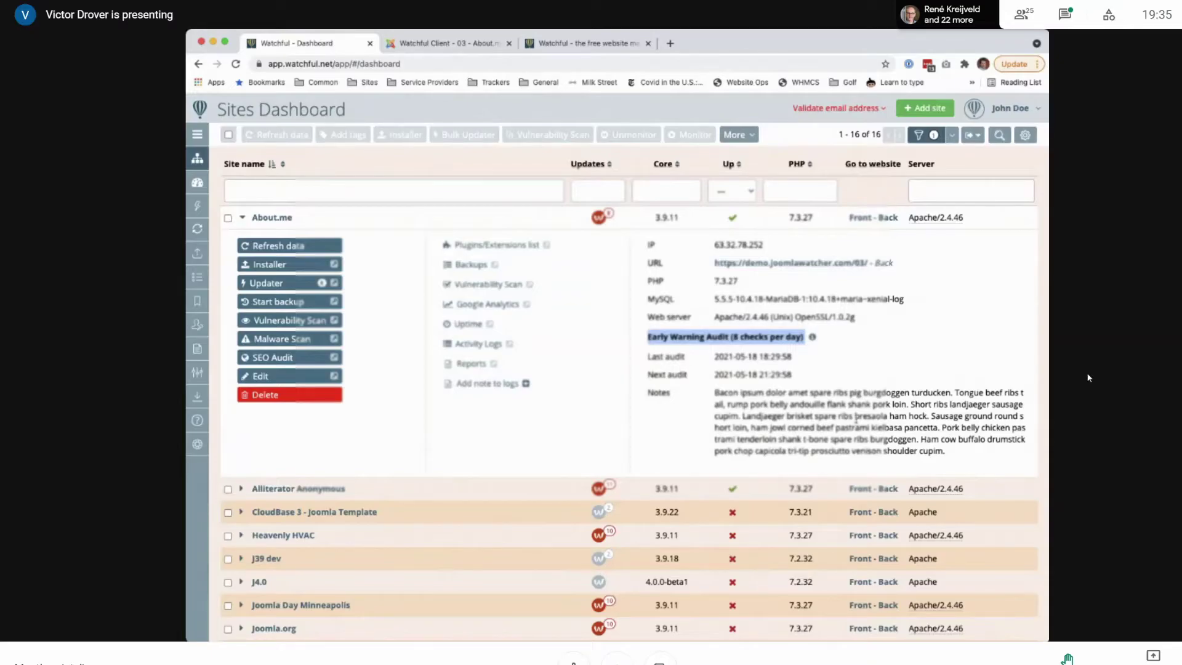
{"action": "left_click", "coordinate": [791, 337]}
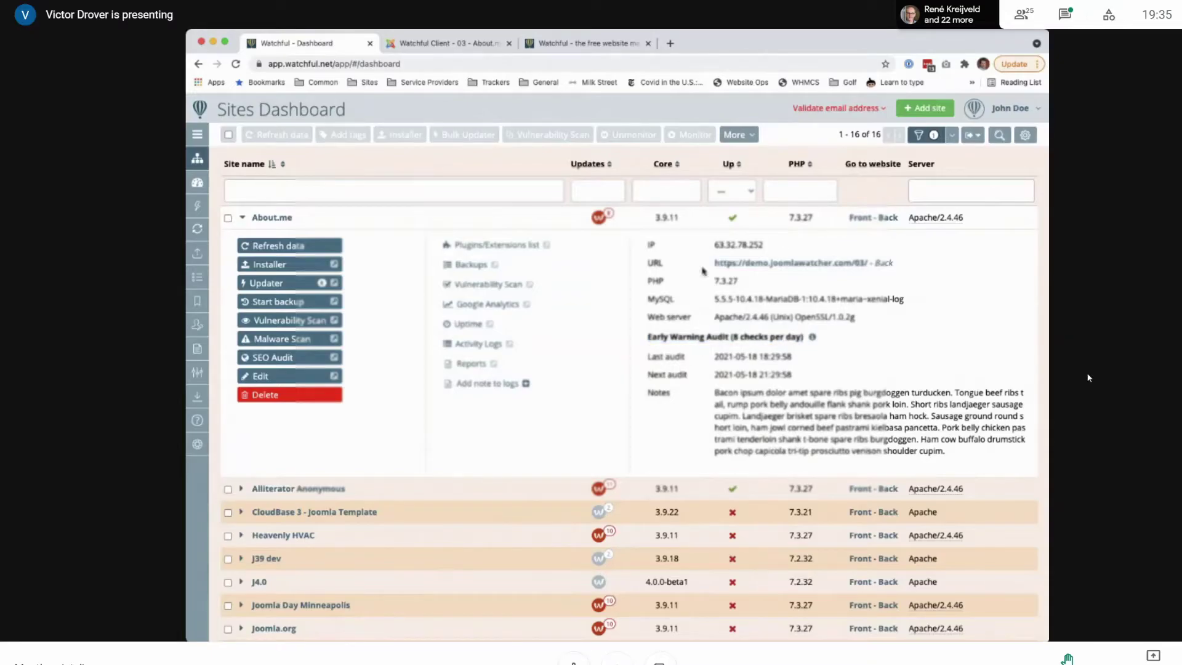
Point out the IP address, next audit time and notes of About.me by highlighting them
{"action": "double_click", "coordinate": [738, 244]}
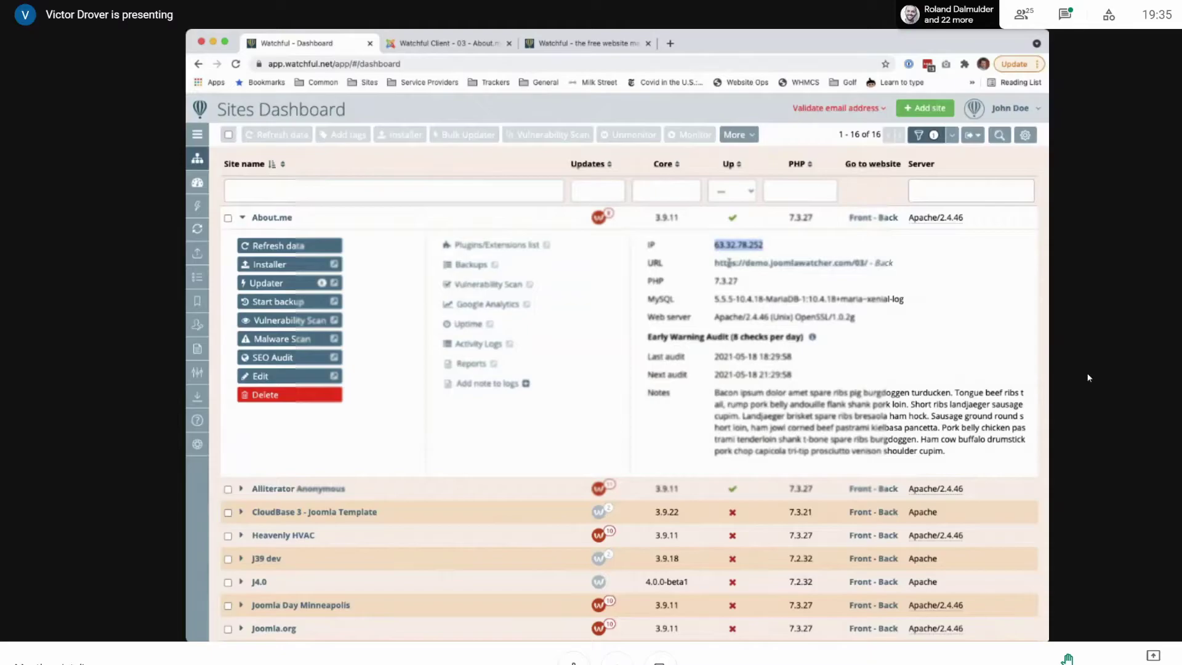
{"action": "double_click", "coordinate": [763, 416]}
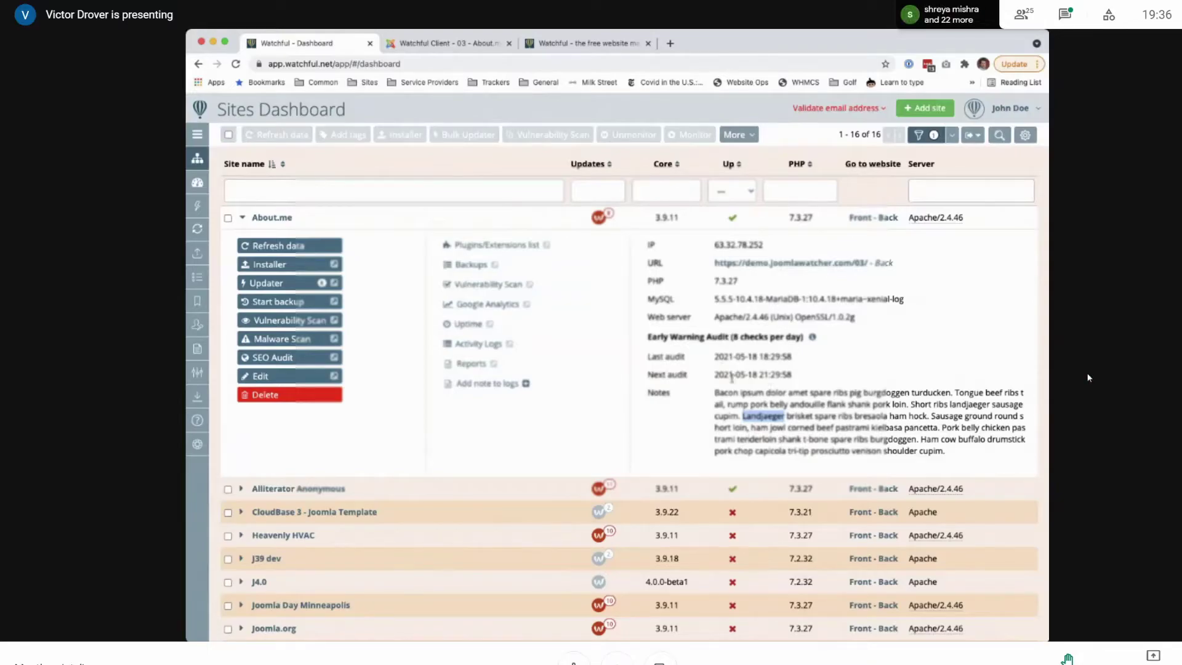
{"action": "double_click", "coordinate": [764, 374]}
{"action": "double_click", "coordinate": [763, 417]}
{"action": "double_click", "coordinate": [845, 417]}
{"action": "left_click_drag", "start_coordinate": [961, 467], "coordinate": [719, 405]}
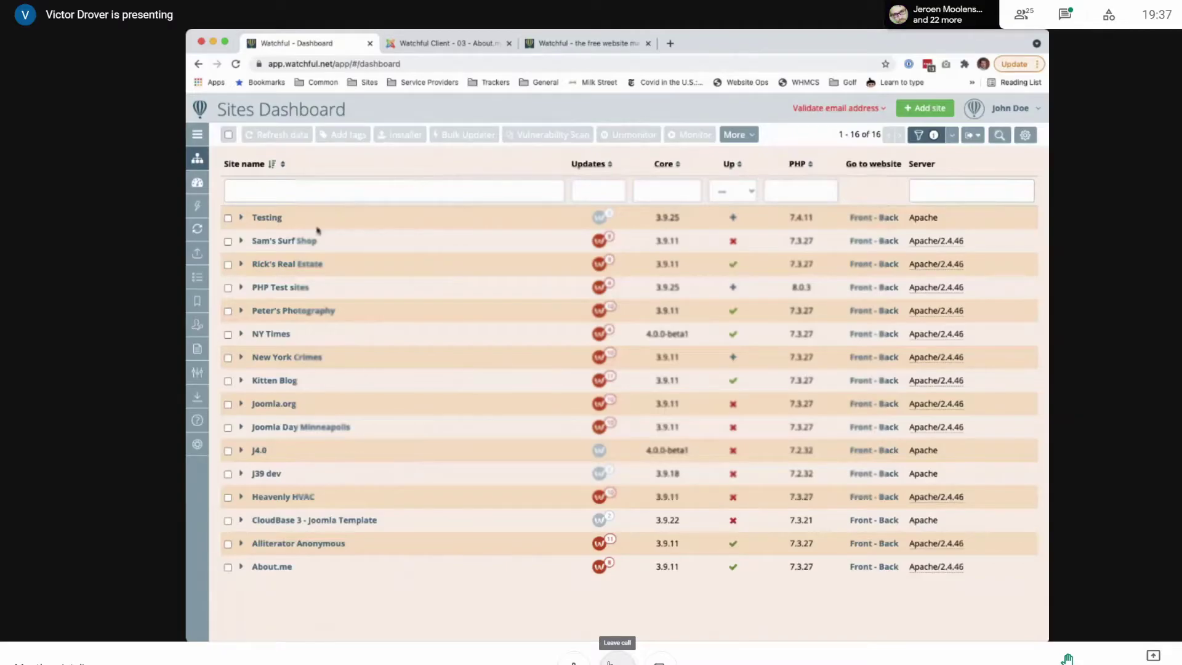
Sort the sites by name in ascending order and start a vulnerability scan of About.me
{"action": "left_click", "coordinate": [246, 181]}
{"action": "left_click", "coordinate": [264, 225]}
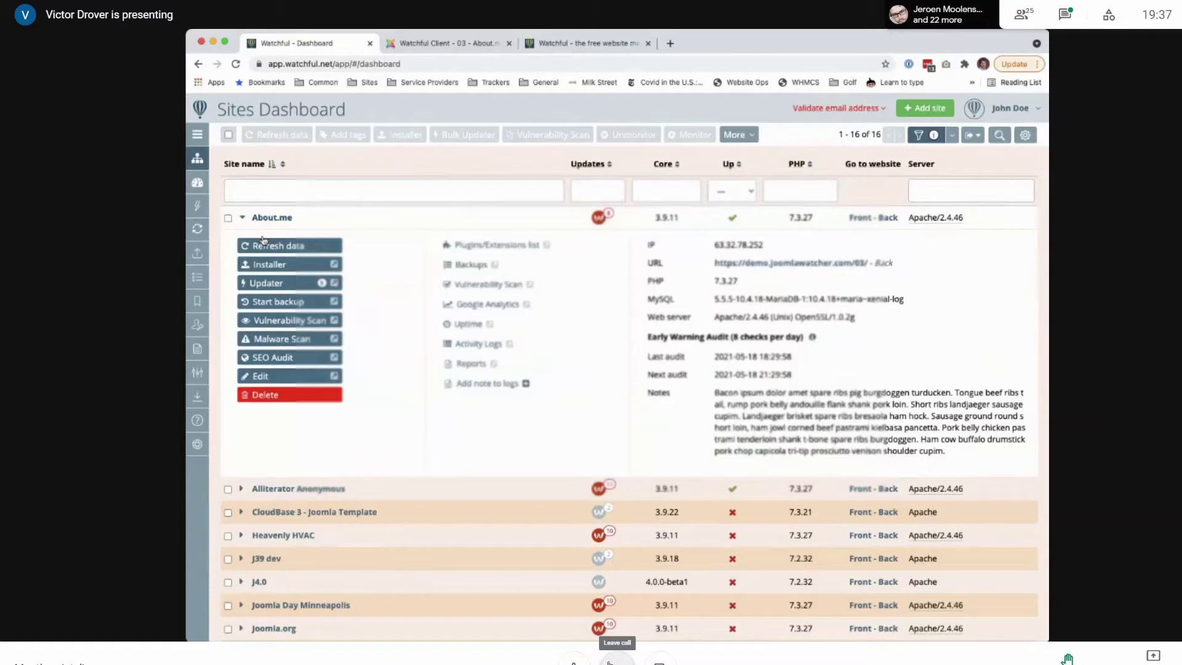
{"action": "left_click", "coordinate": [291, 341]}
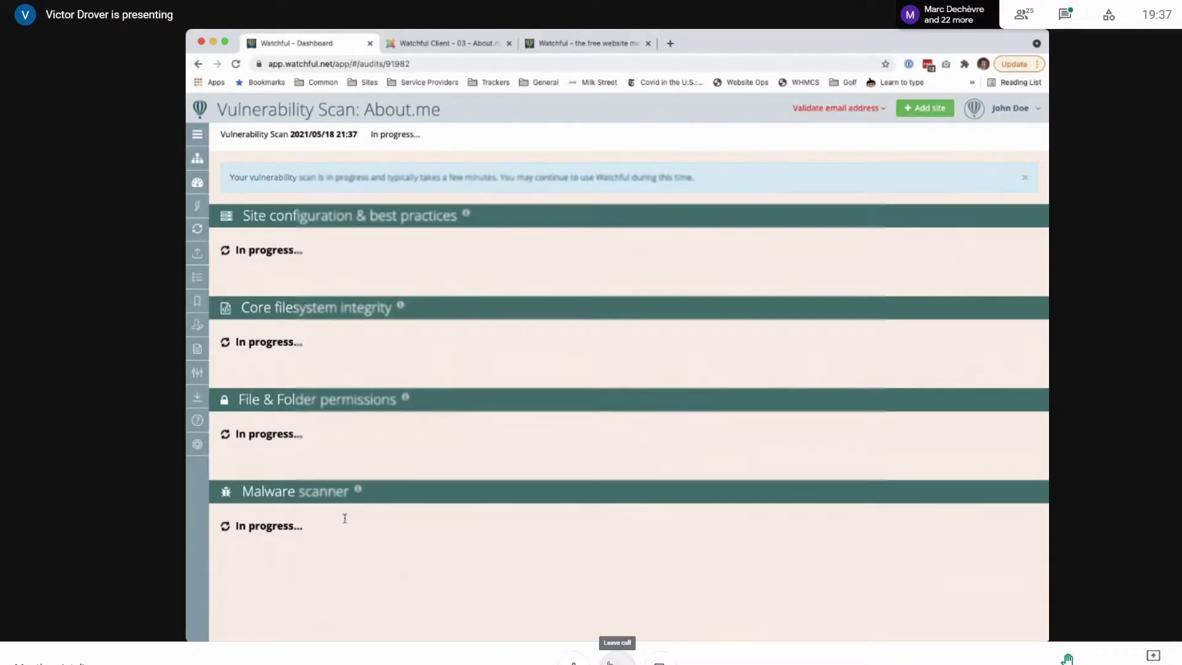
Read the malware scanner explanation and highlight the Malware scanner and Core filesystem integrity headings of the scan
{"action": "mouse_move", "coordinate": [358, 513]}
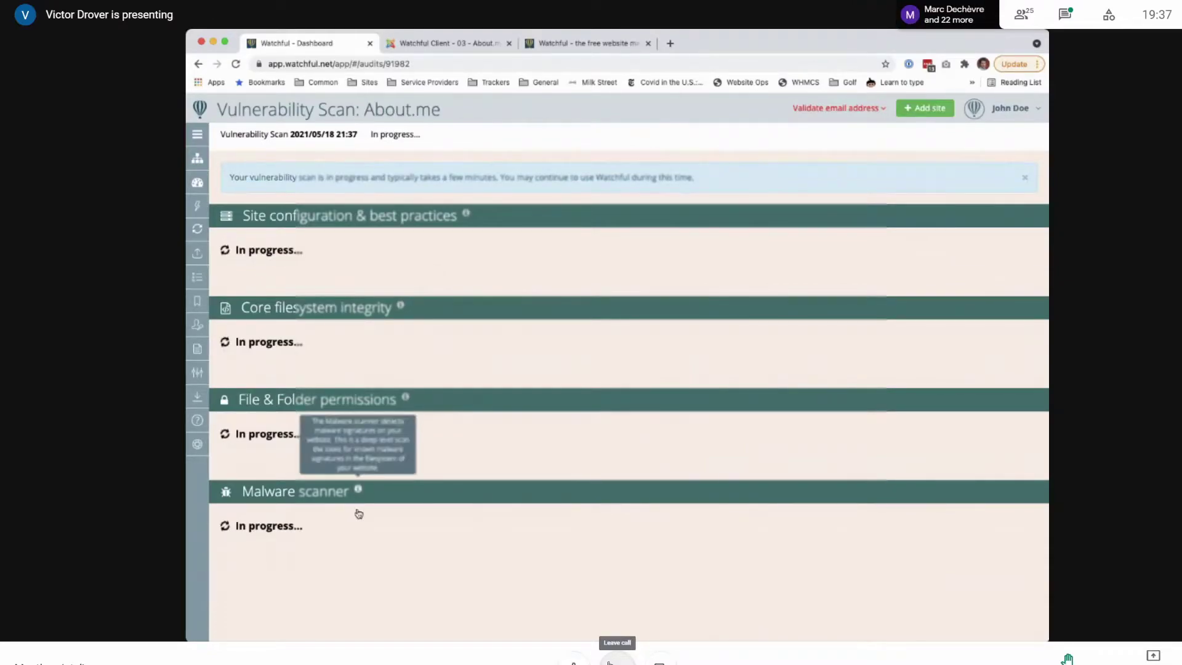
{"action": "triple_click", "coordinate": [317, 500]}
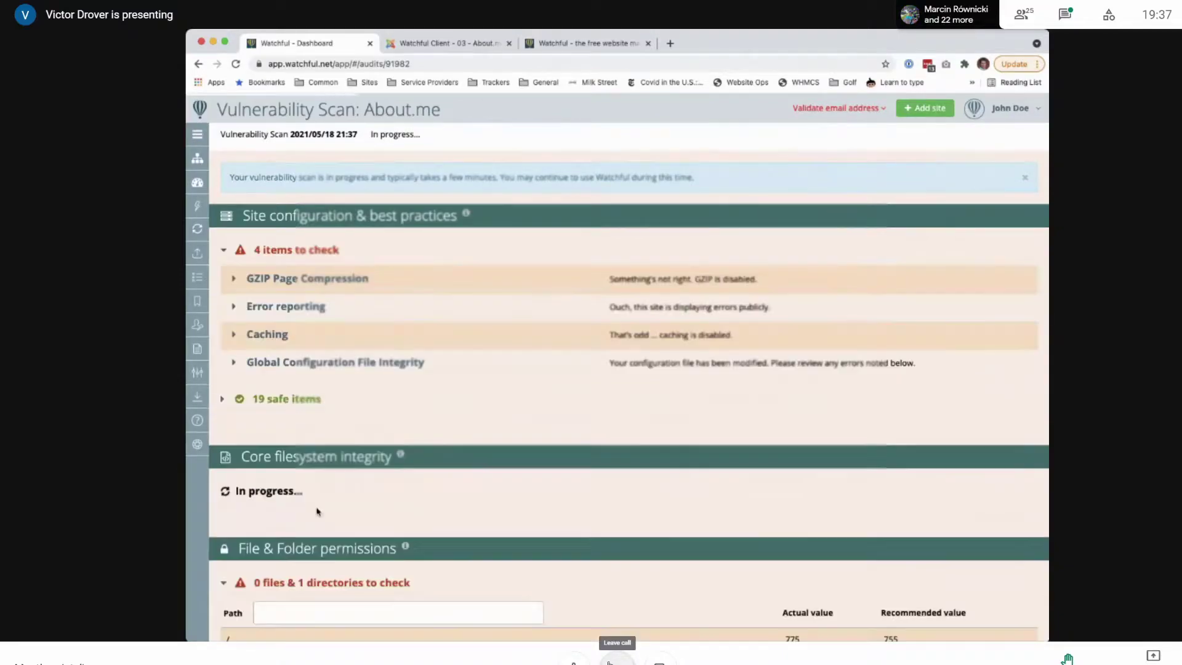
{"action": "scroll", "coordinate": [333, 481], "scroll_direction": "down", "scroll_amount": 2}
{"action": "scroll", "coordinate": [344, 453], "scroll_direction": "down", "scroll_amount": 1}
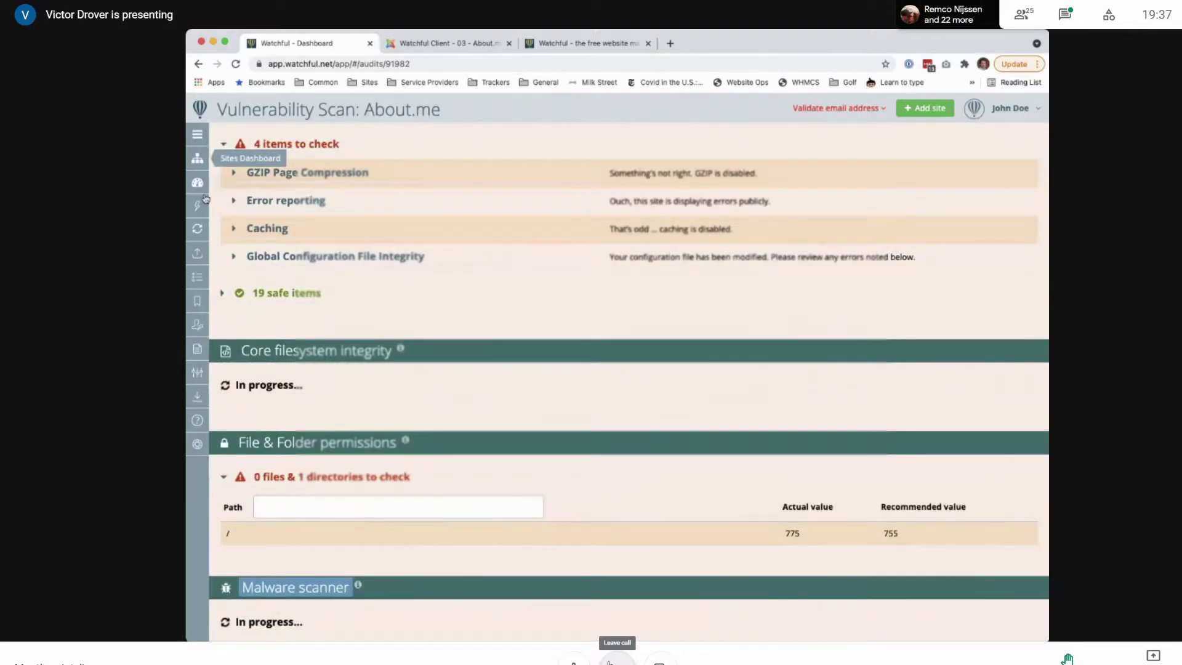
{"action": "triple_click", "coordinate": [356, 372]}
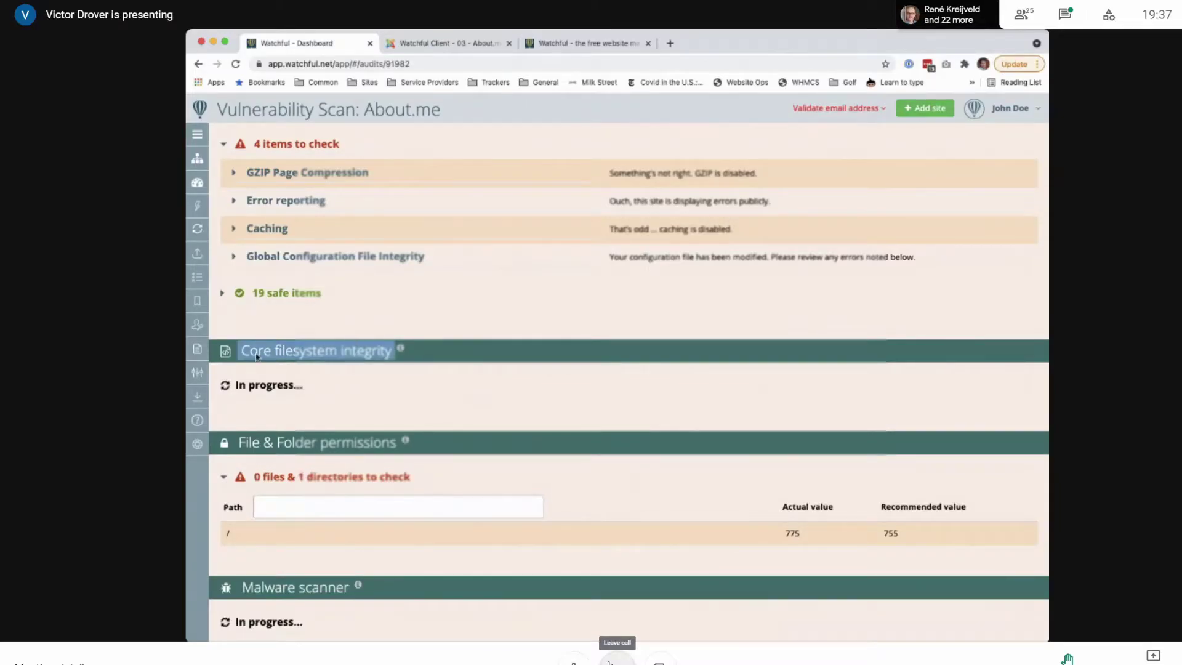
Examine the scan findings for site configuration, core filesystem integrity, file permissions and malware
{"action": "scroll", "coordinate": [347, 337], "scroll_direction": "up", "scroll_amount": 3}
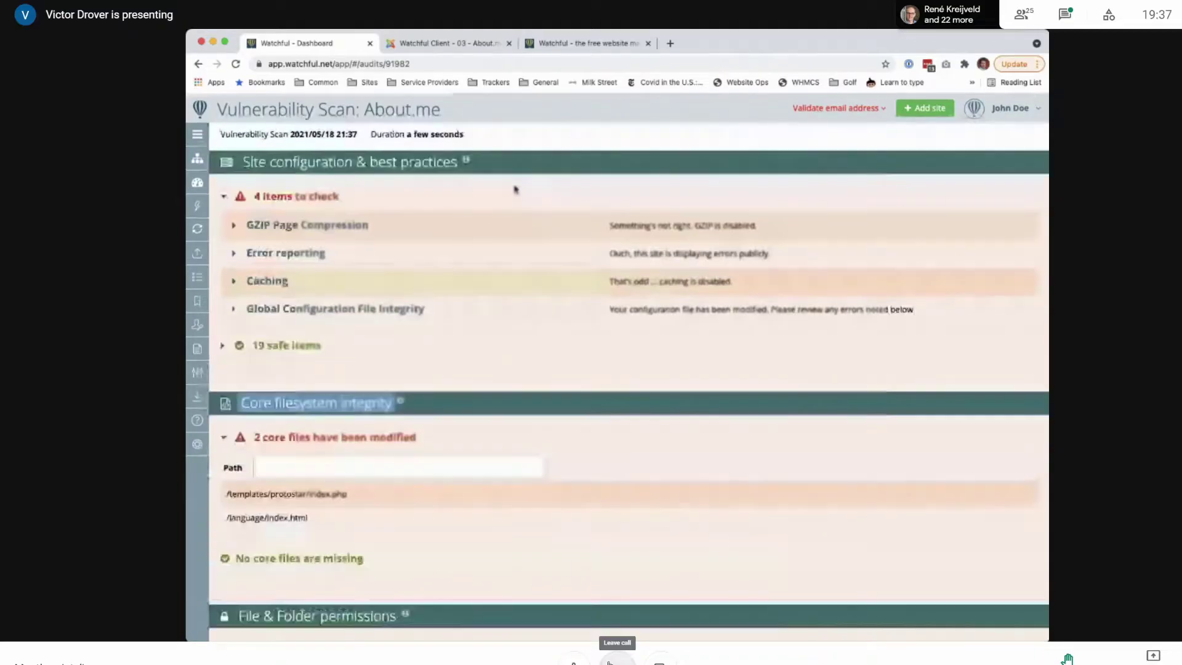
{"action": "left_click", "coordinate": [386, 388]}
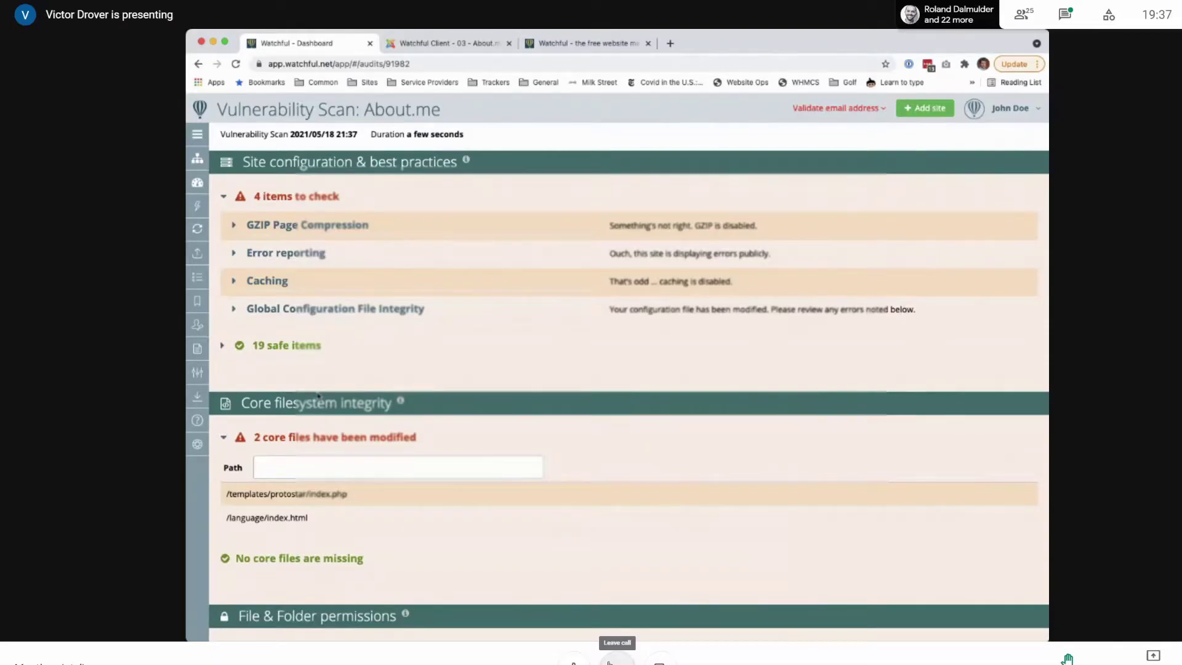
{"action": "scroll", "coordinate": [318, 395], "scroll_direction": "down", "scroll_amount": 7}
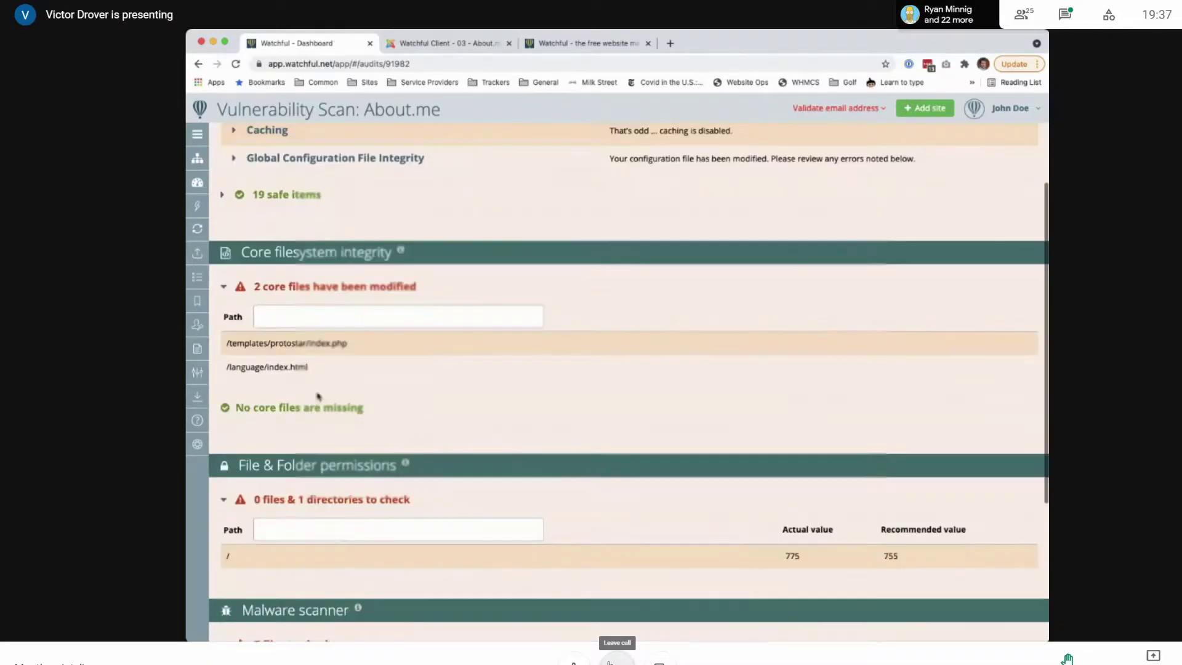
{"action": "scroll", "coordinate": [317, 392], "scroll_direction": "up", "scroll_amount": 7}
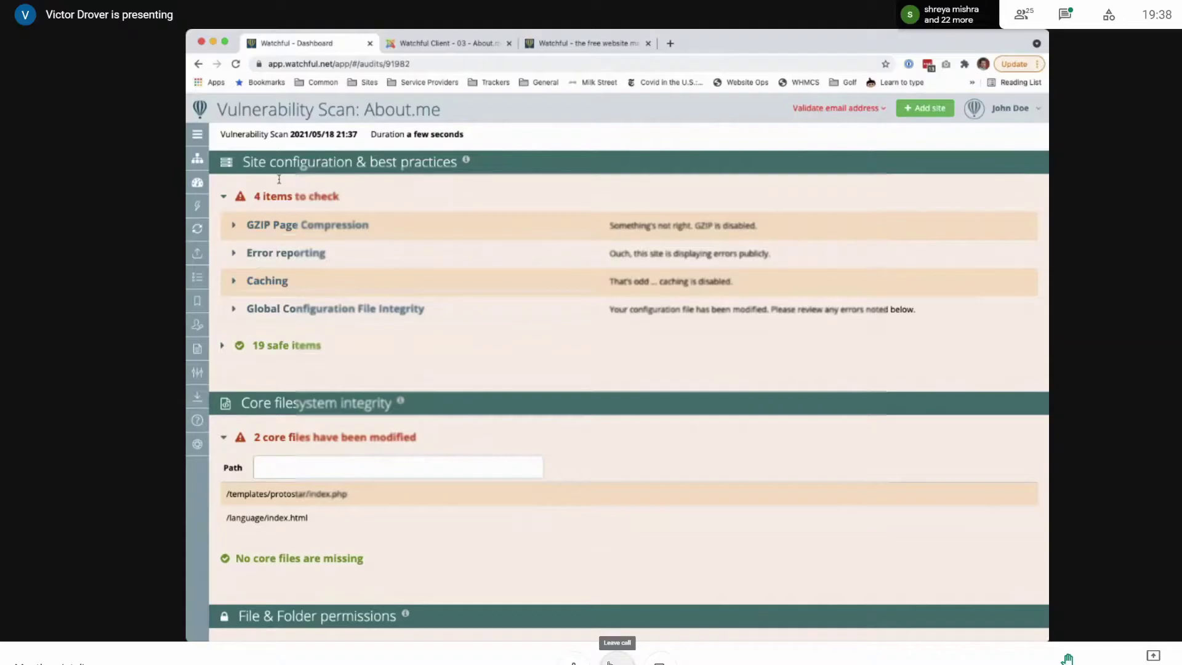
Return to the Sites Dashboard and mute the meeting microphone
{"action": "left_click", "coordinate": [197, 160]}
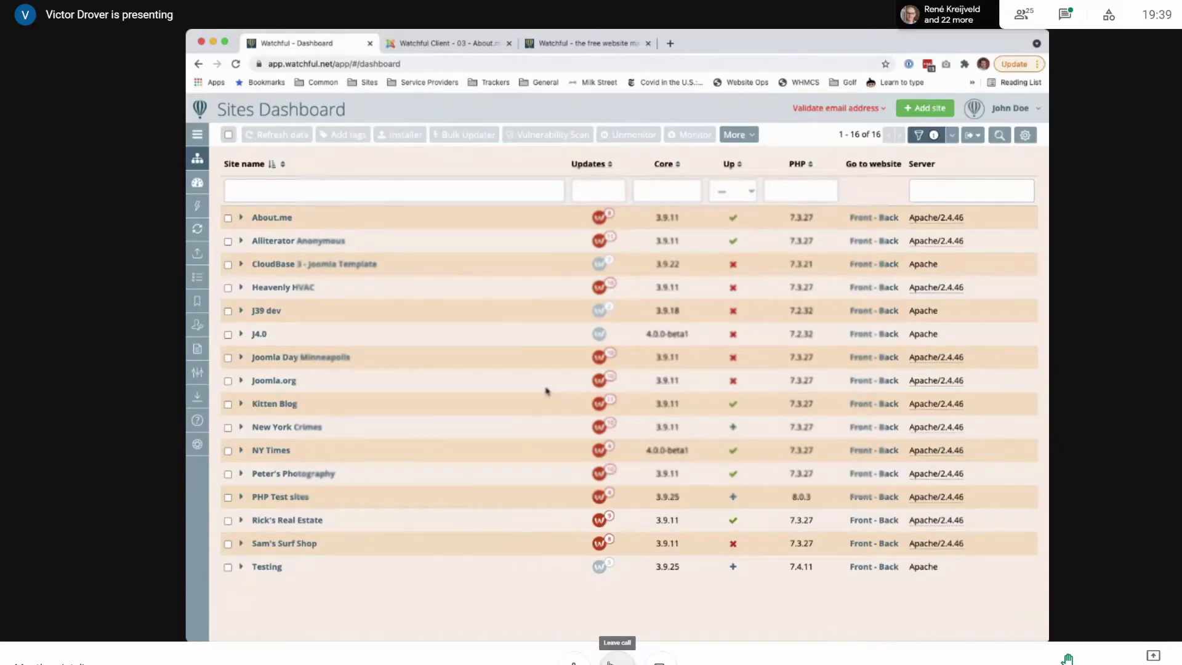
{"action": "key", "text": "ctrl+d"}
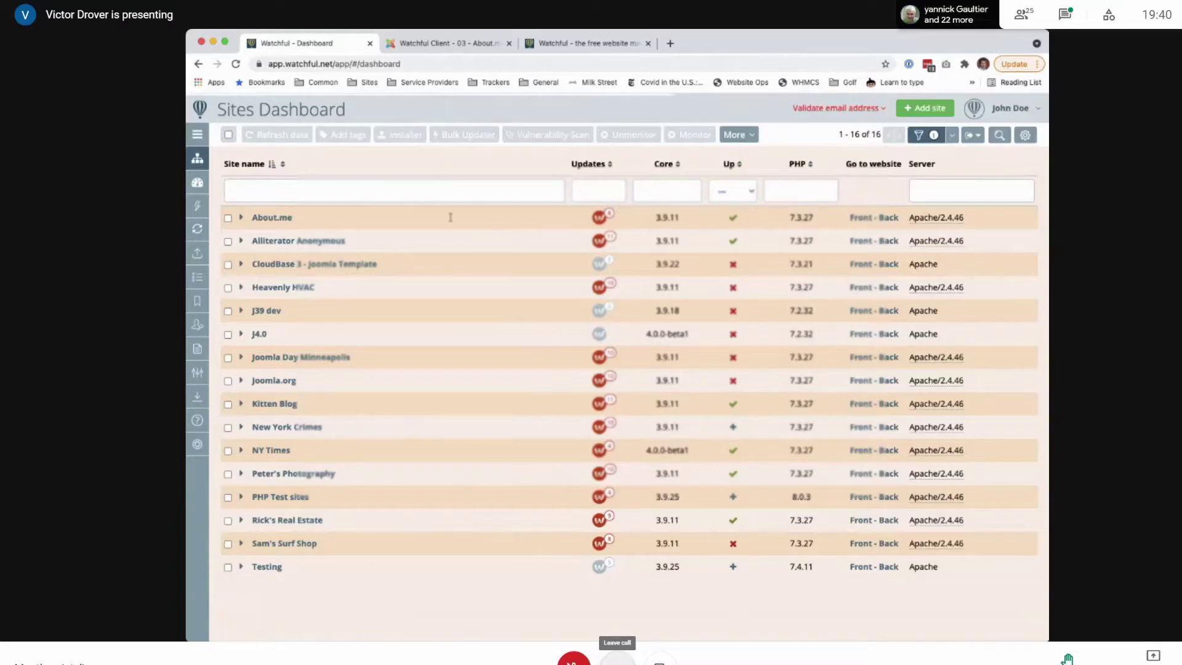
Examine the Connected Websites chart on the Account Dashboard and open the list of disconnected sites
{"action": "left_click", "coordinate": [197, 182]}
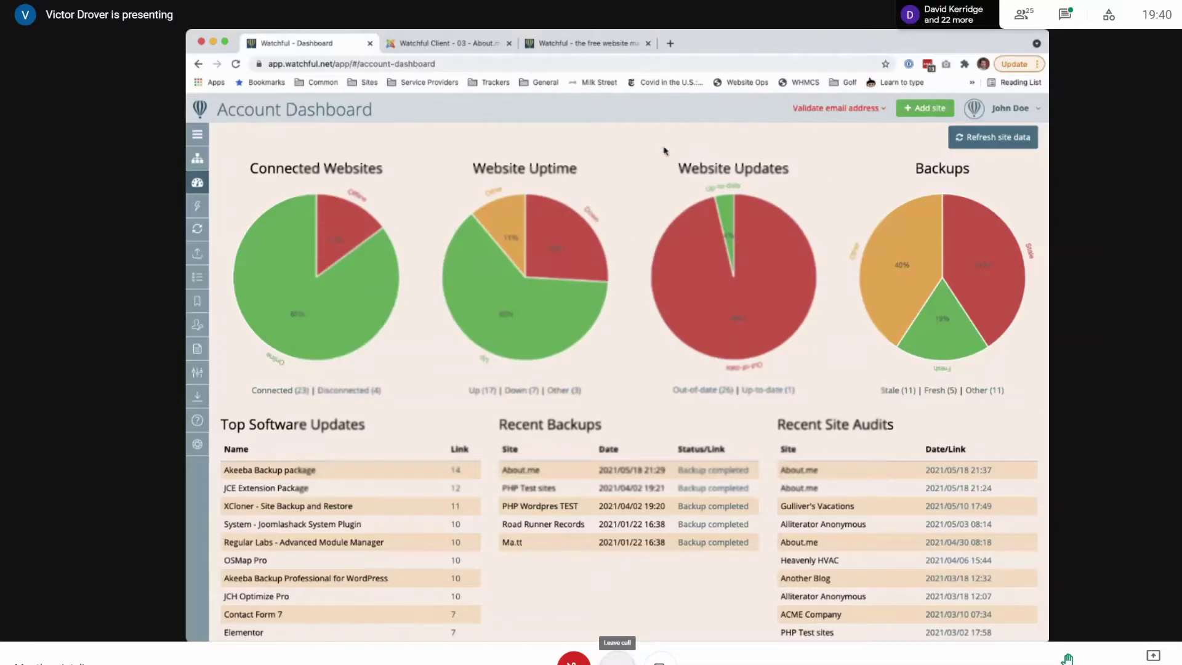
{"action": "mouse_move", "coordinate": [271, 308]}
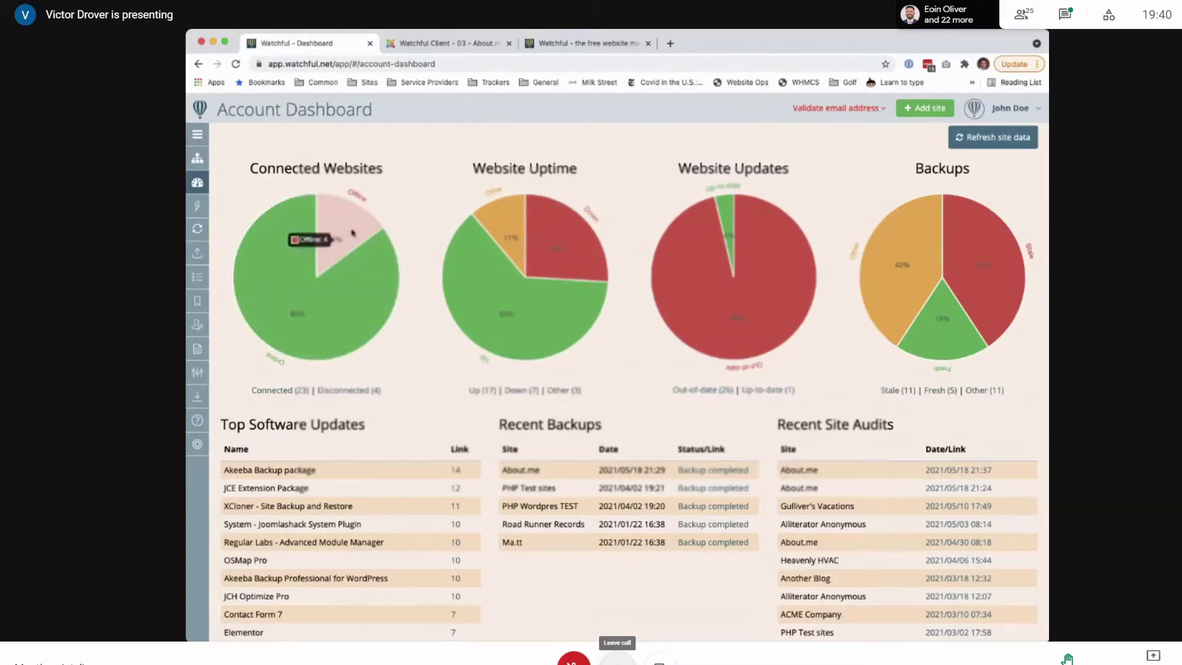
{"action": "mouse_move", "coordinate": [341, 245]}
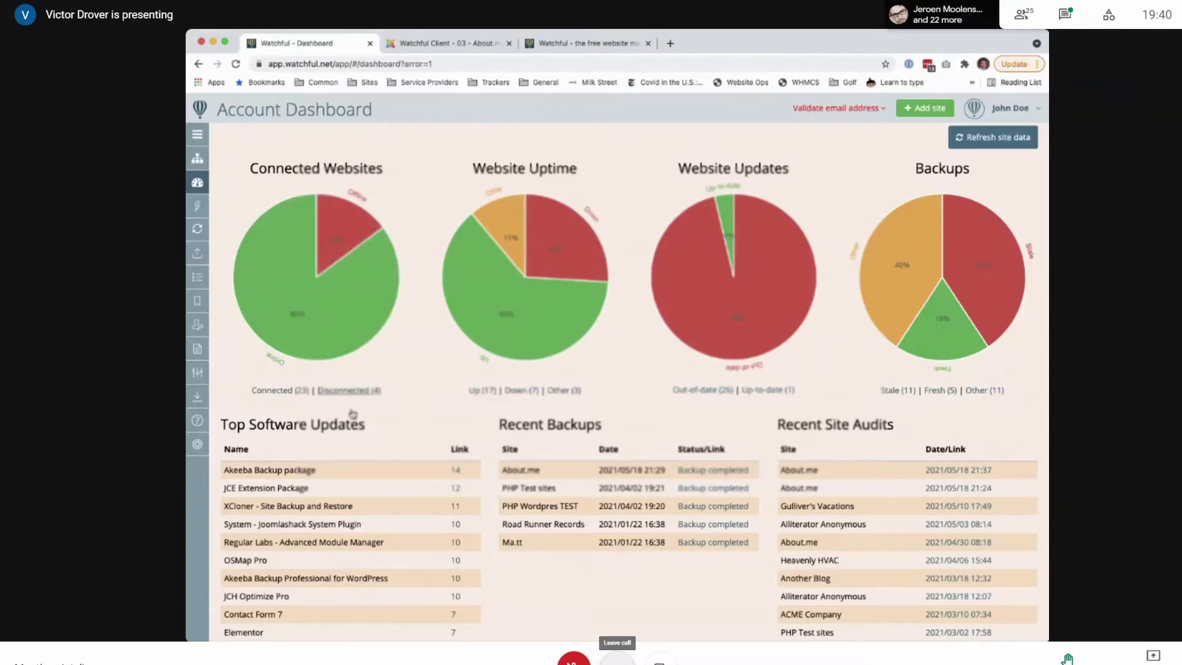
{"action": "left_click", "coordinate": [349, 390]}
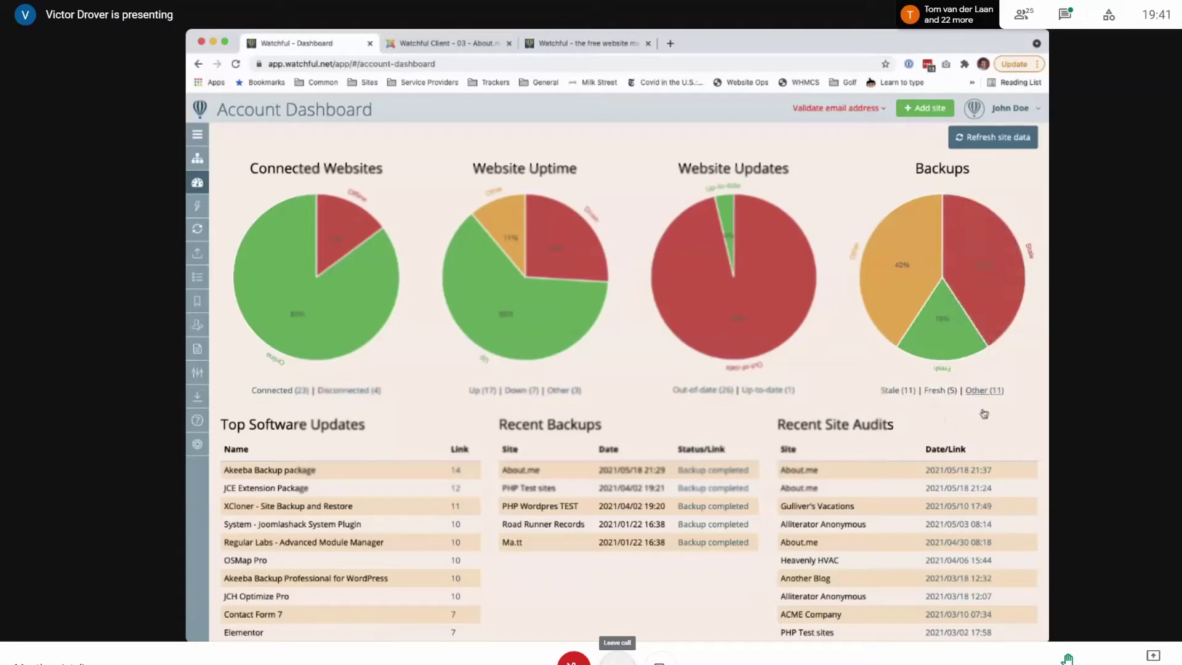
List the sites with stale backups from the Account Dashboard and remove all active filters
{"action": "left_click", "coordinate": [908, 390]}
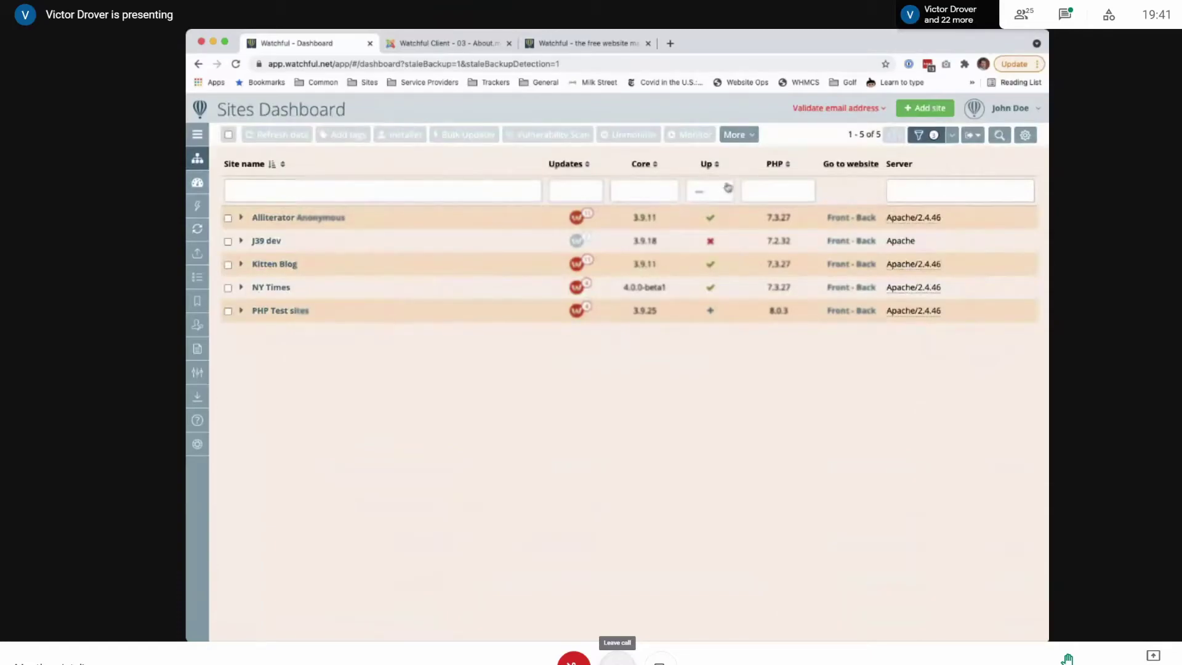
{"action": "left_click", "coordinate": [952, 135]}
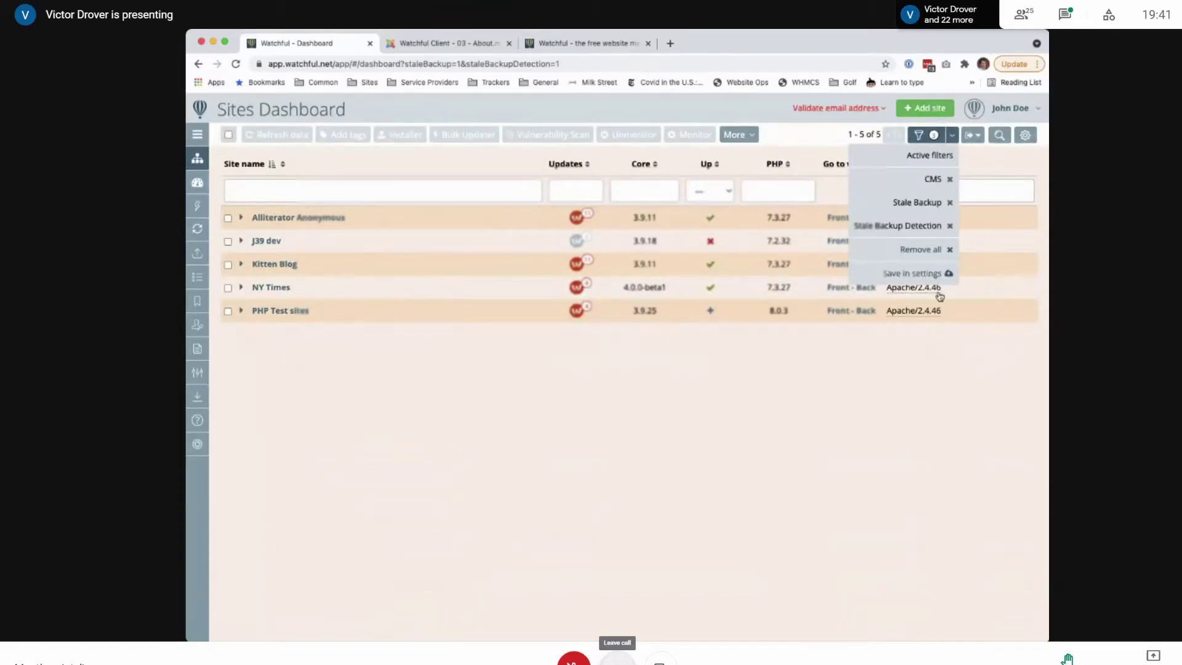
{"action": "left_click", "coordinate": [942, 250]}
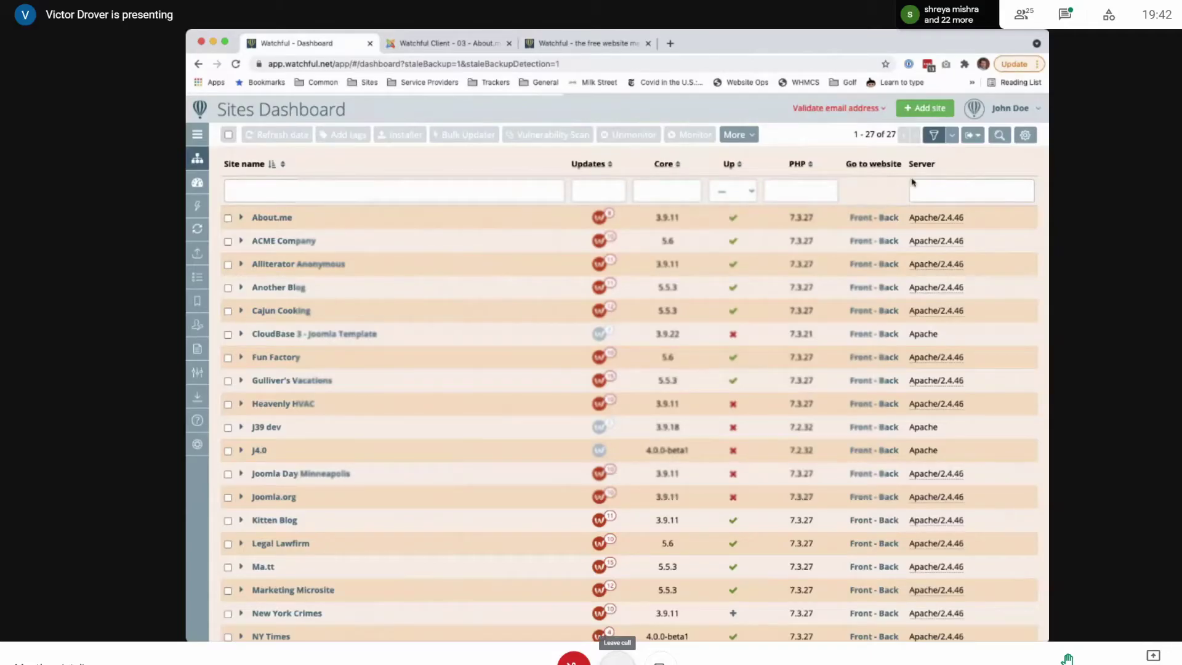
Reopen the stale backups list, remove all active filters and save the cleared filters in the settings
{"action": "key", "text": "alt+Left"}
{"action": "left_click", "coordinate": [924, 381]}
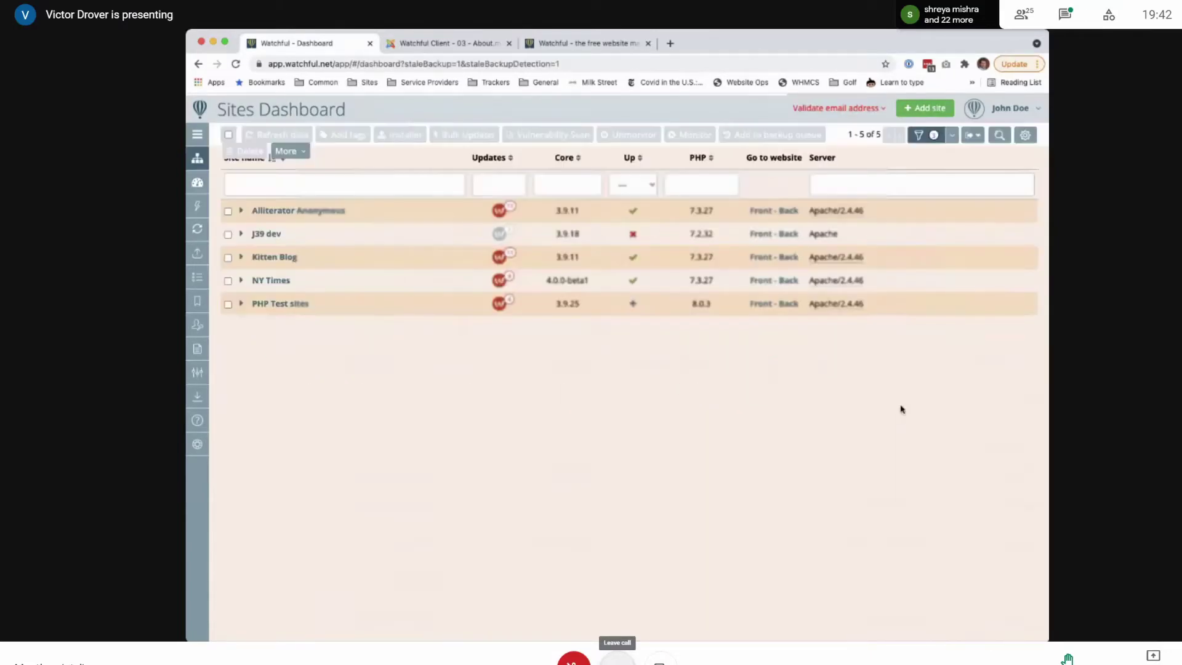
{"action": "left_click", "coordinate": [951, 135]}
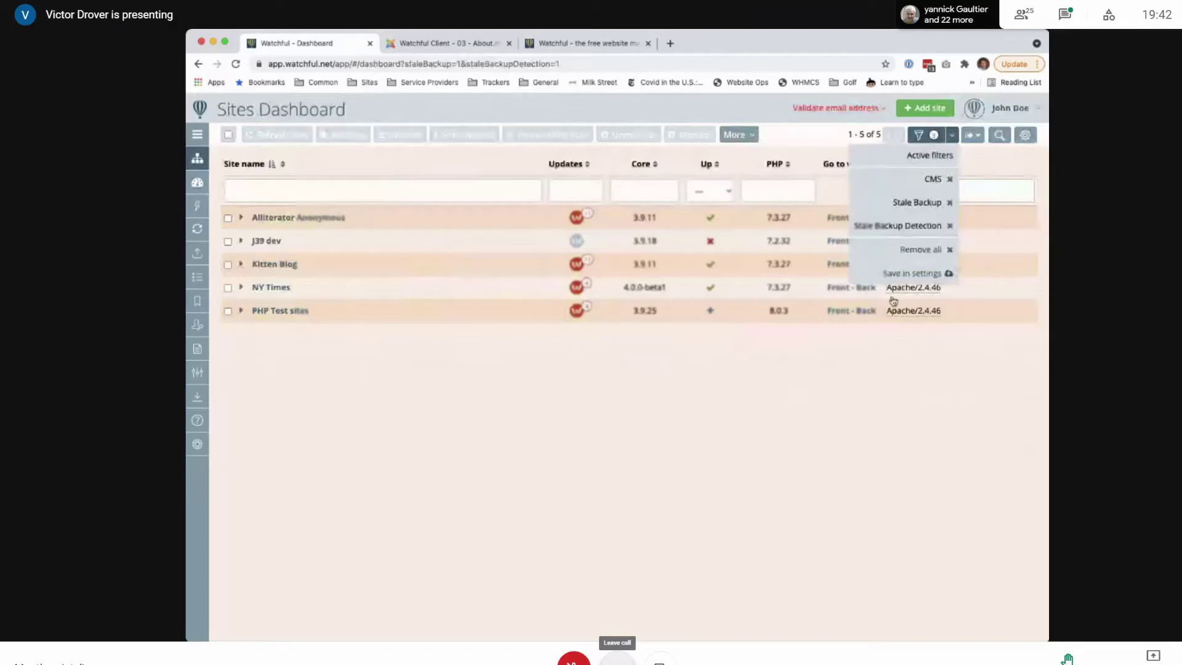
{"action": "left_click", "coordinate": [941, 271]}
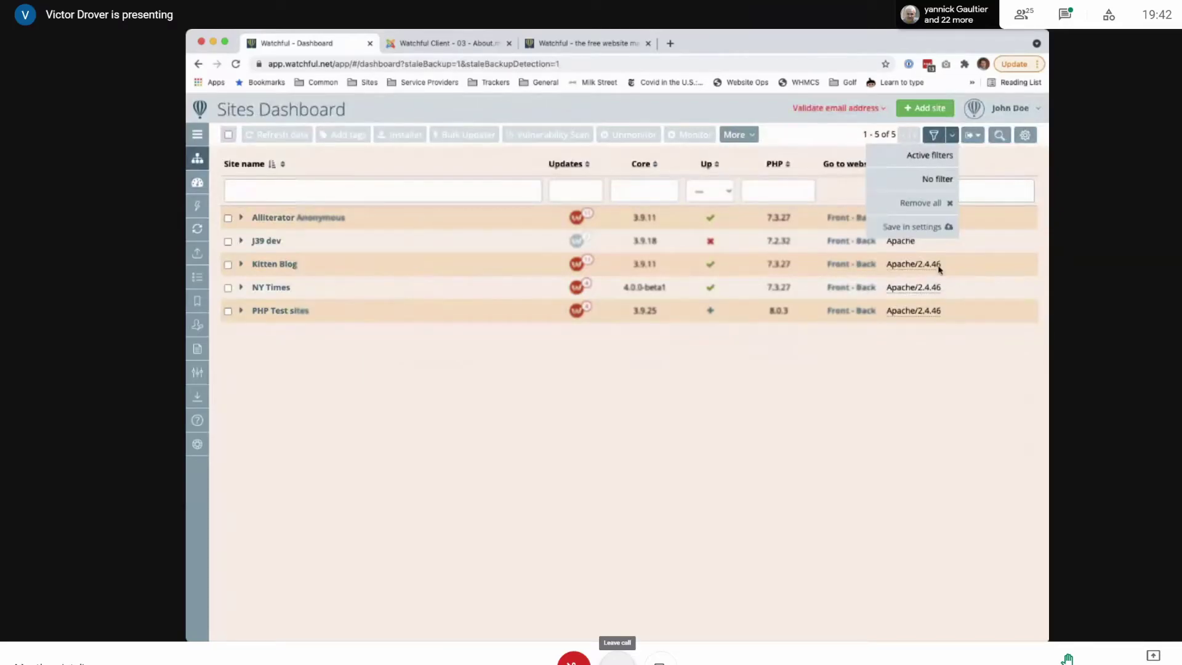
{"action": "left_click", "coordinate": [927, 251]}
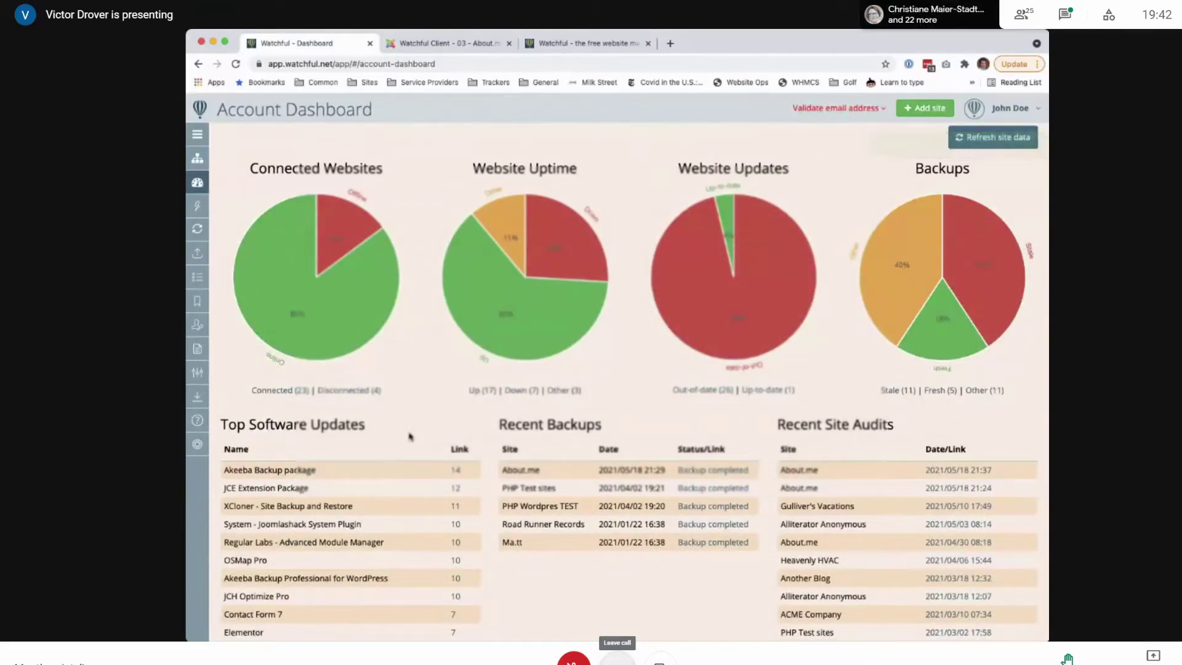
Look over the Account Dashboard's software updates, recent backups, site audits, uptime/downtime events and log errors
{"action": "scroll", "coordinate": [410, 437], "scroll_direction": "down", "scroll_amount": 2}
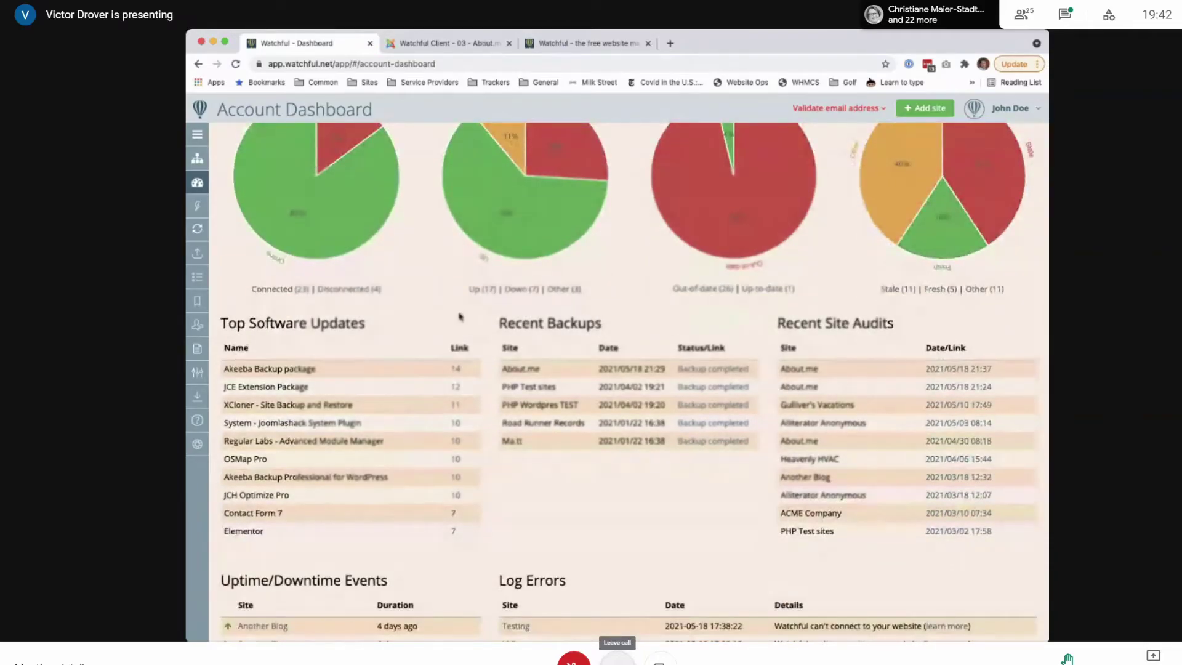
{"action": "scroll", "coordinate": [246, 332], "scroll_direction": "down", "scroll_amount": 1}
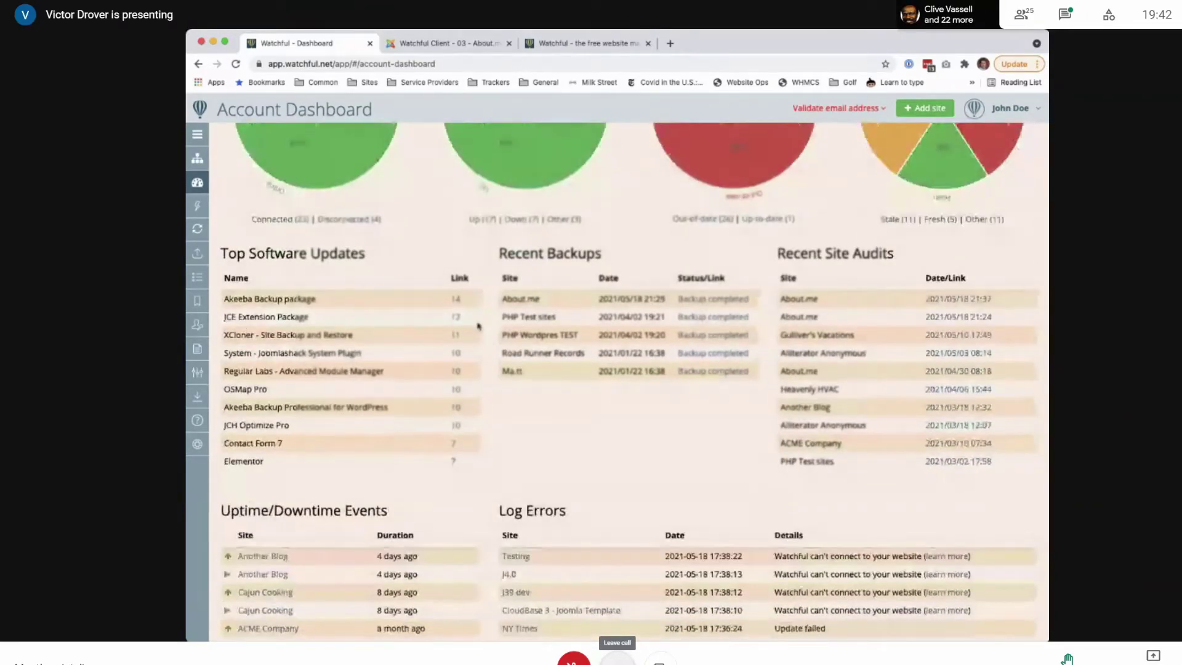
{"action": "scroll", "coordinate": [421, 320], "scroll_direction": "down", "scroll_amount": 1}
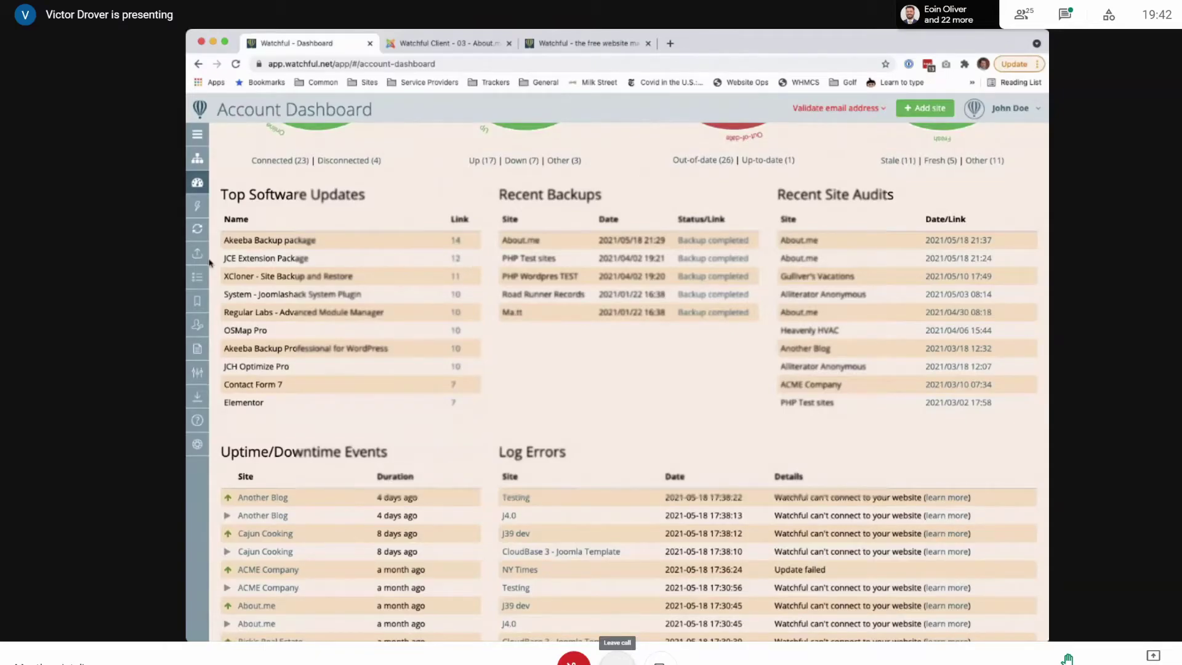
Open the Akeeba Backup package updates from the top software updates and switch the Bulk Updater's software filter to JCal Pro
{"action": "left_click", "coordinate": [457, 263]}
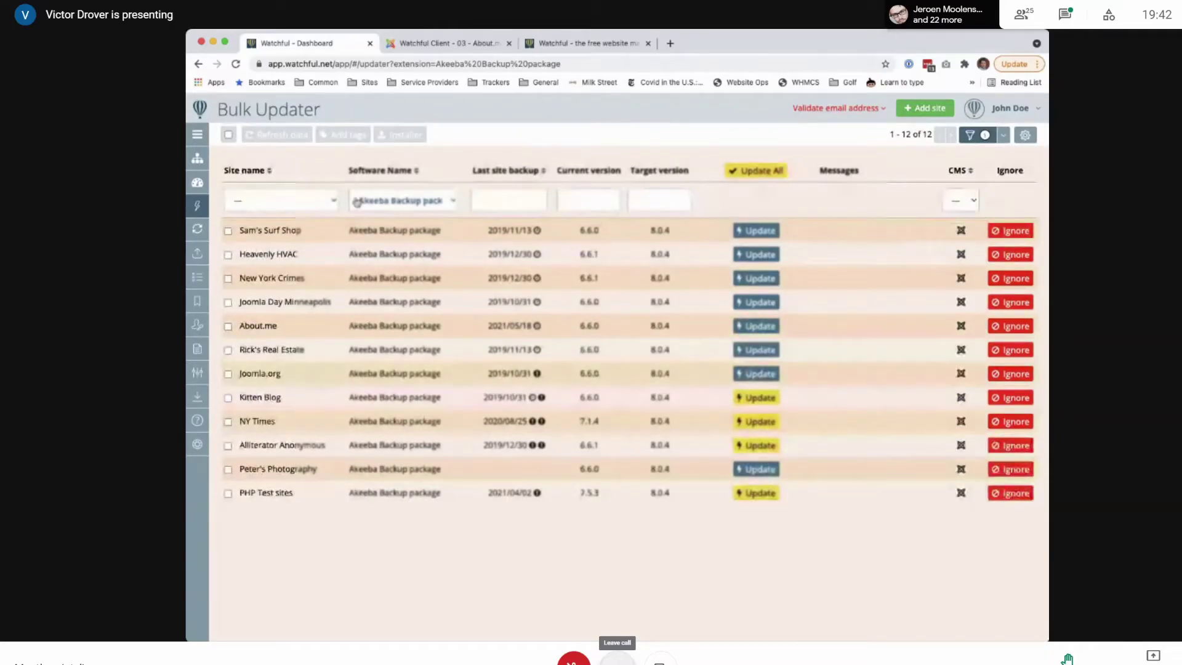
{"action": "mouse_move", "coordinate": [745, 189]}
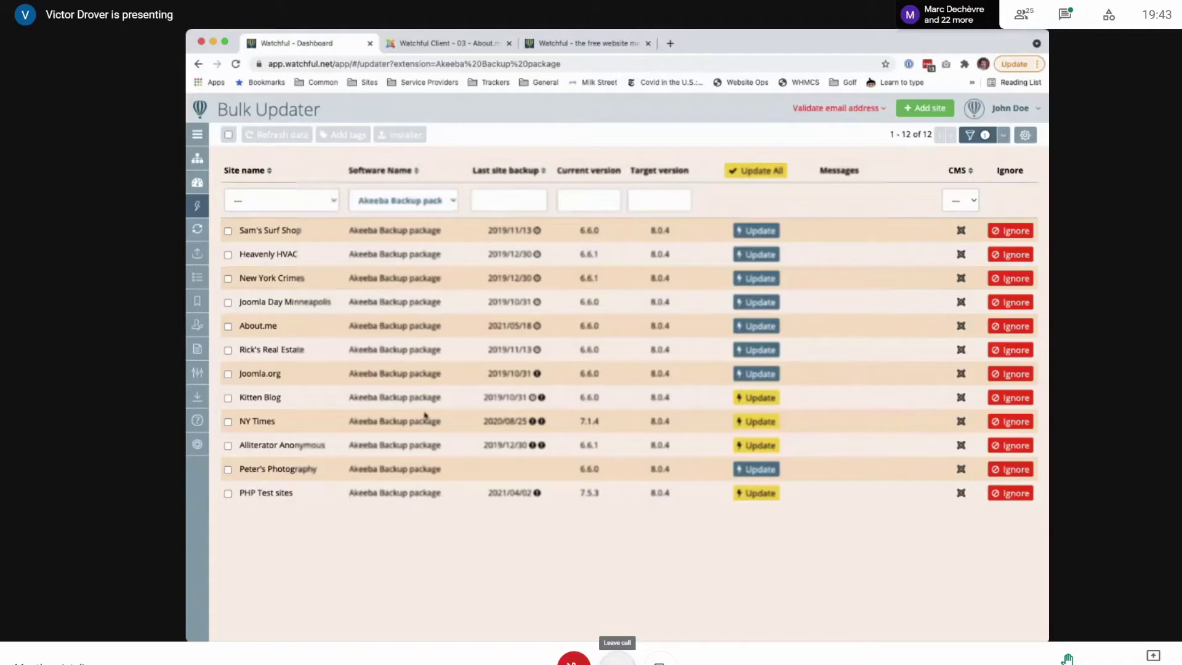
{"action": "left_click", "coordinate": [403, 438]}
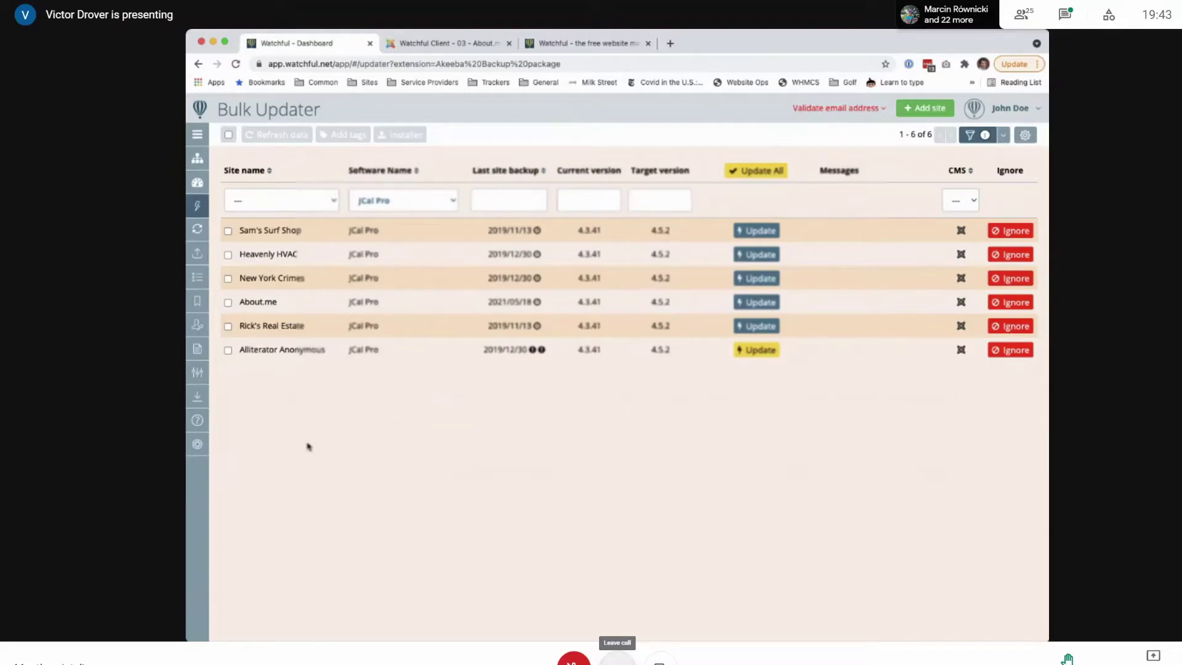
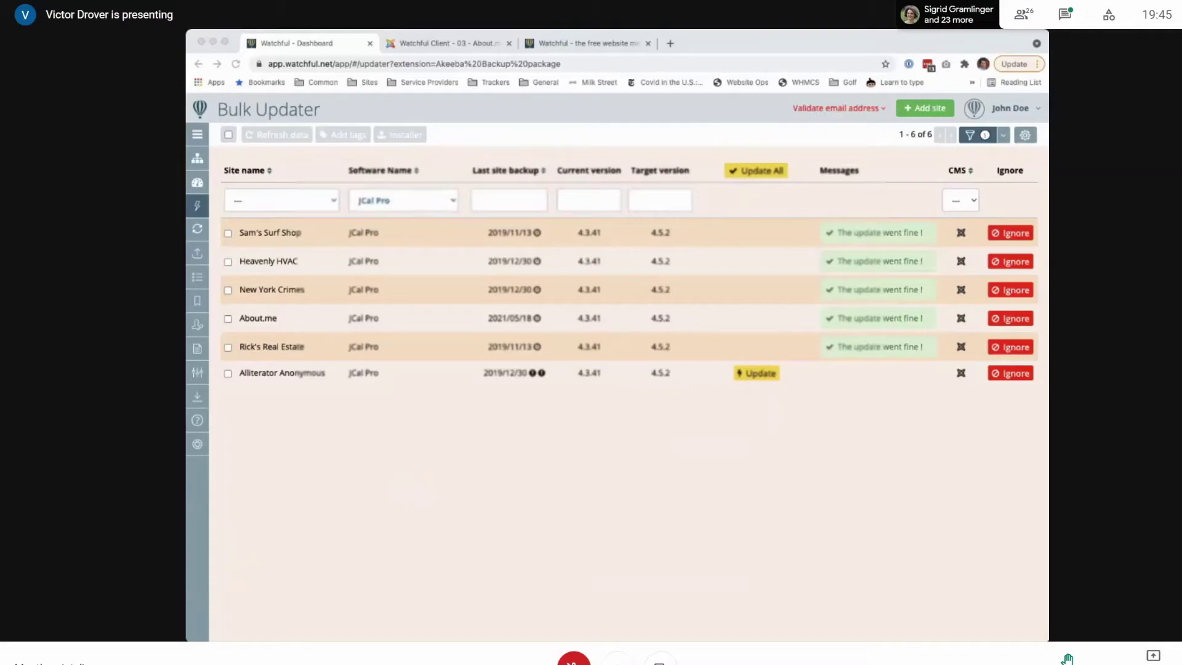
Return to the Account Dashboard and look over the software updates, recent backups, site audits and uptime/downtime events
{"action": "left_click", "coordinate": [202, 205]}
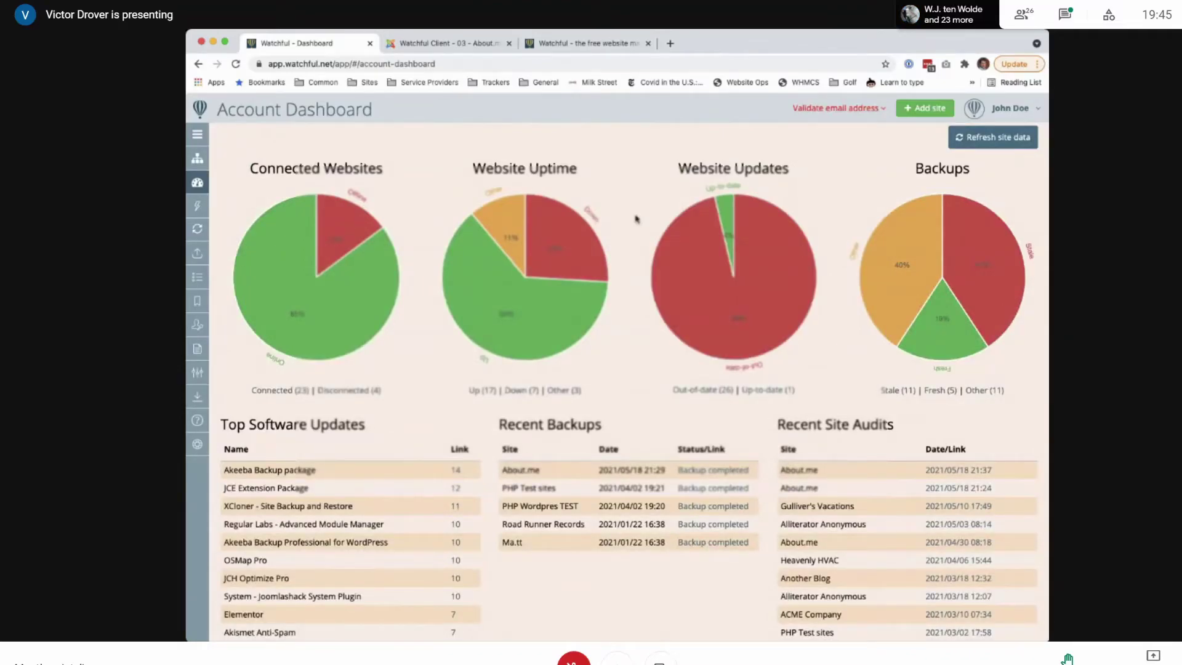
{"action": "scroll", "coordinate": [636, 219], "scroll_direction": "down", "scroll_amount": 3}
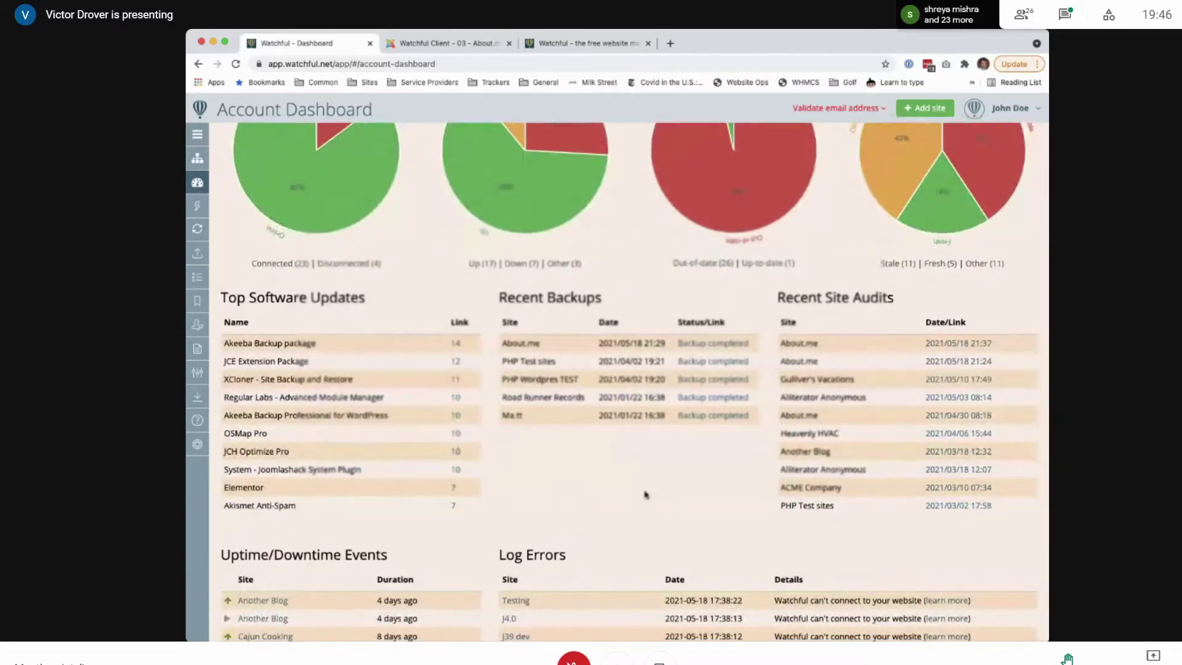
{"action": "scroll", "coordinate": [646, 494], "scroll_direction": "down", "scroll_amount": 2}
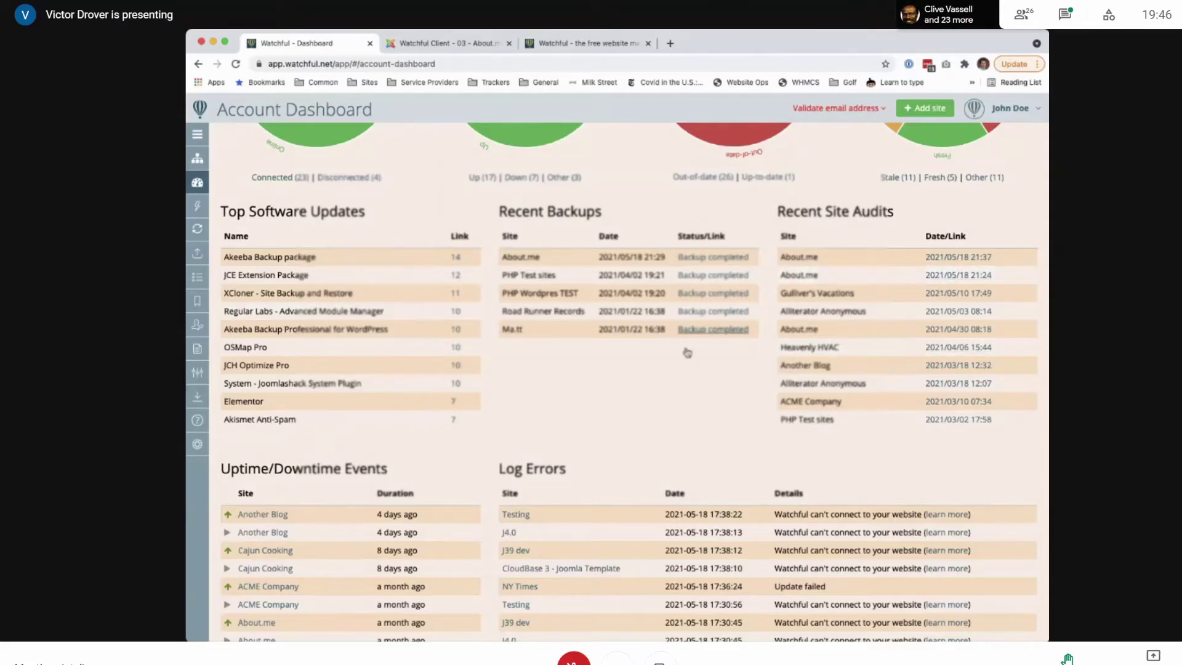
{"action": "scroll", "coordinate": [662, 324], "scroll_direction": "down", "scroll_amount": 2}
{"action": "scroll", "coordinate": [661, 325], "scroll_direction": "down", "scroll_amount": 2}
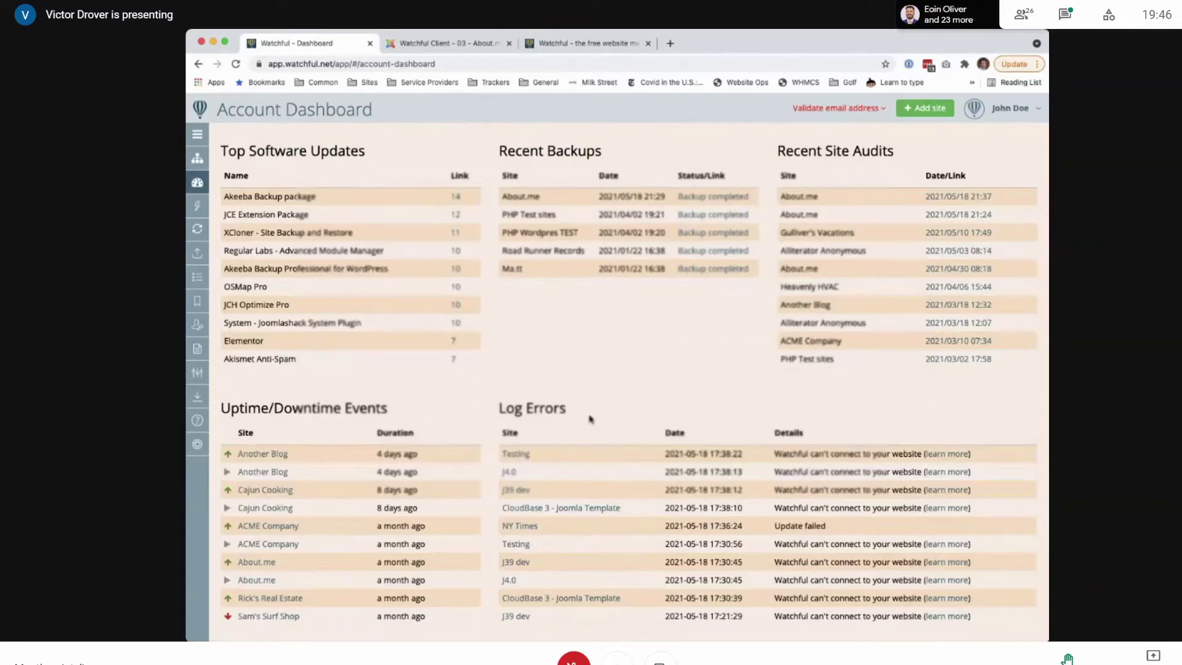
Examine the dates and details of the Log Errors entries on the Account Dashboard
{"action": "triple_click", "coordinate": [845, 453]}
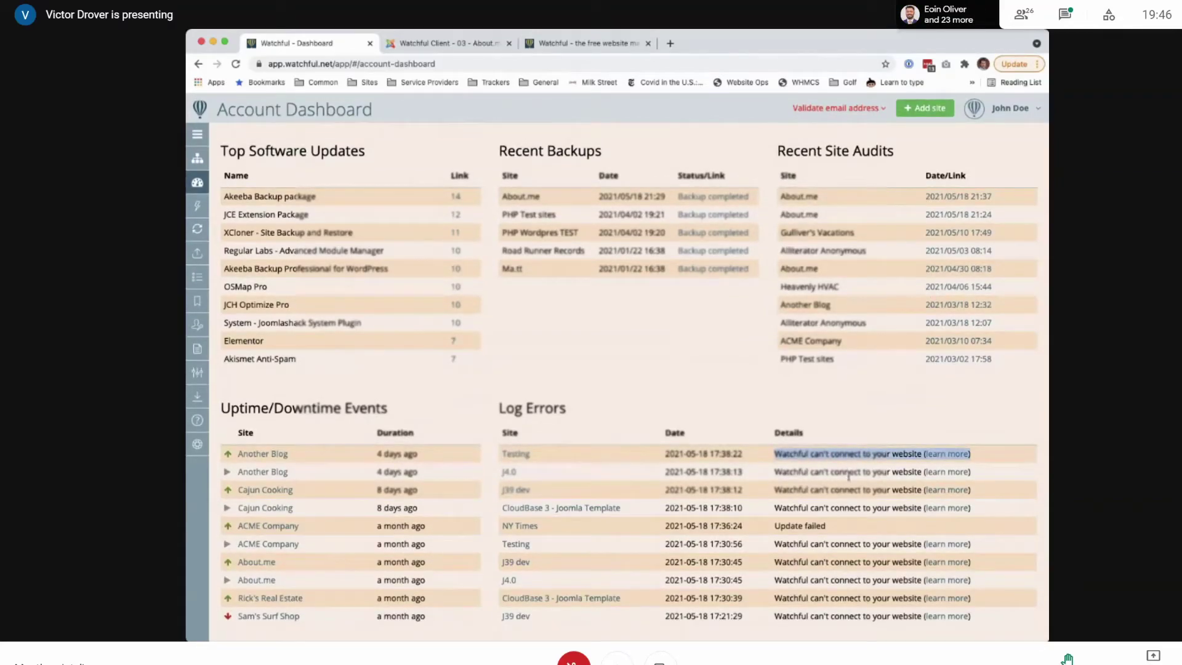
{"action": "scroll", "coordinate": [848, 476], "scroll_direction": "up", "scroll_amount": 4}
{"action": "scroll", "coordinate": [364, 250], "scroll_direction": "down", "scroll_amount": 4}
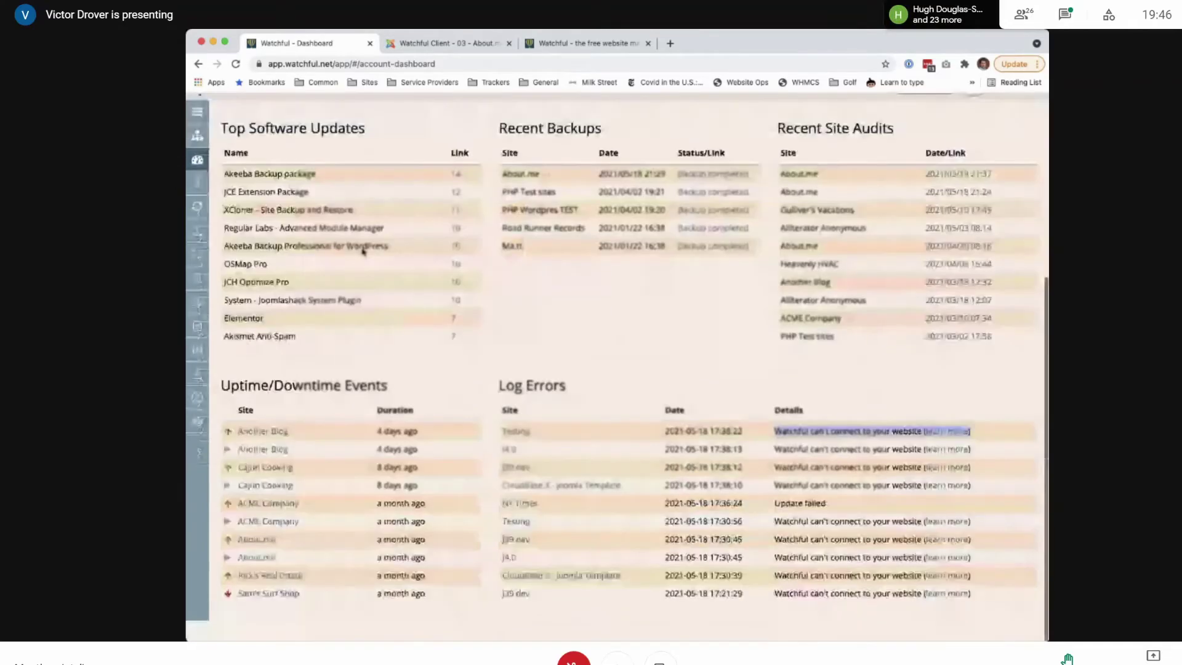
{"action": "scroll", "coordinate": [364, 251], "scroll_direction": "up", "scroll_amount": 1}
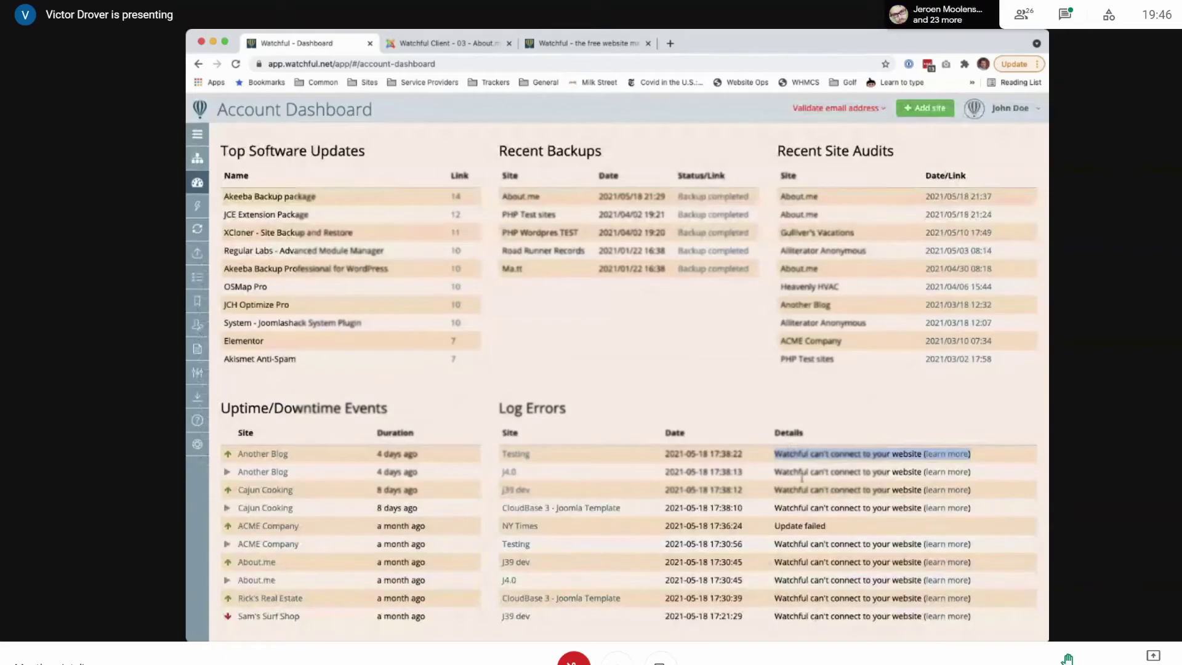
{"action": "left_click", "coordinate": [626, 434]}
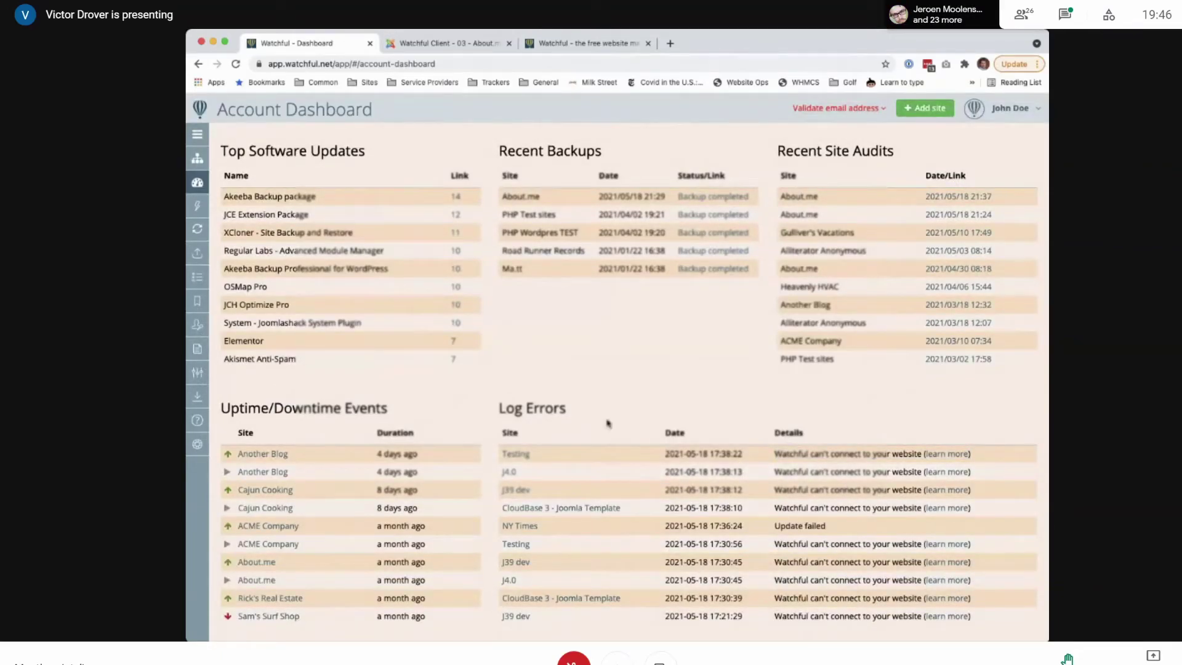
{"action": "triple_click", "coordinate": [811, 456]}
{"action": "triple_click", "coordinate": [689, 465]}
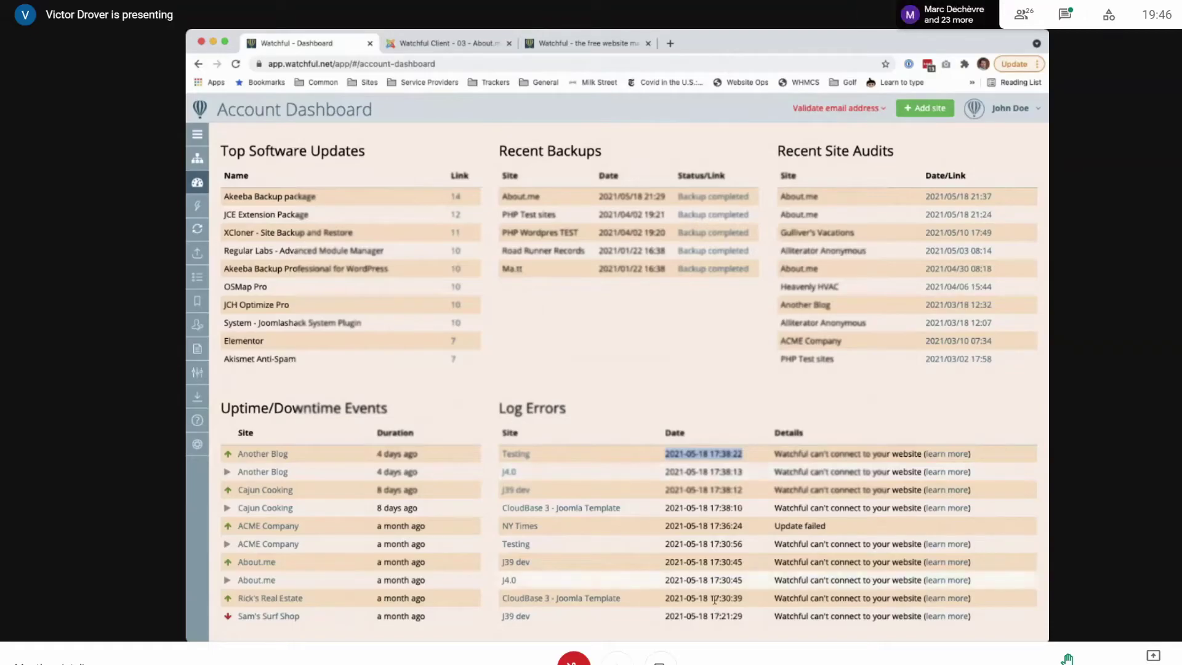
{"action": "scroll", "coordinate": [714, 580], "scroll_direction": "up", "scroll_amount": 5}
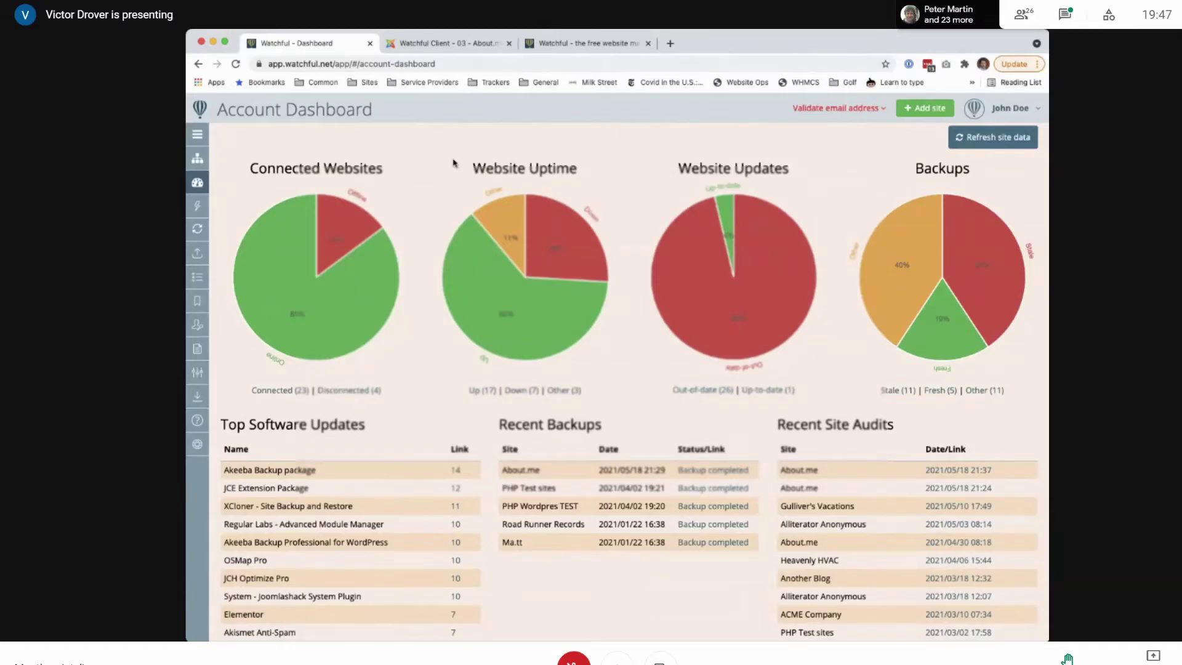
Review the Account Dashboard again, focusing on the Connected Websites and Website Uptime charts
{"action": "left_click", "coordinate": [197, 158]}
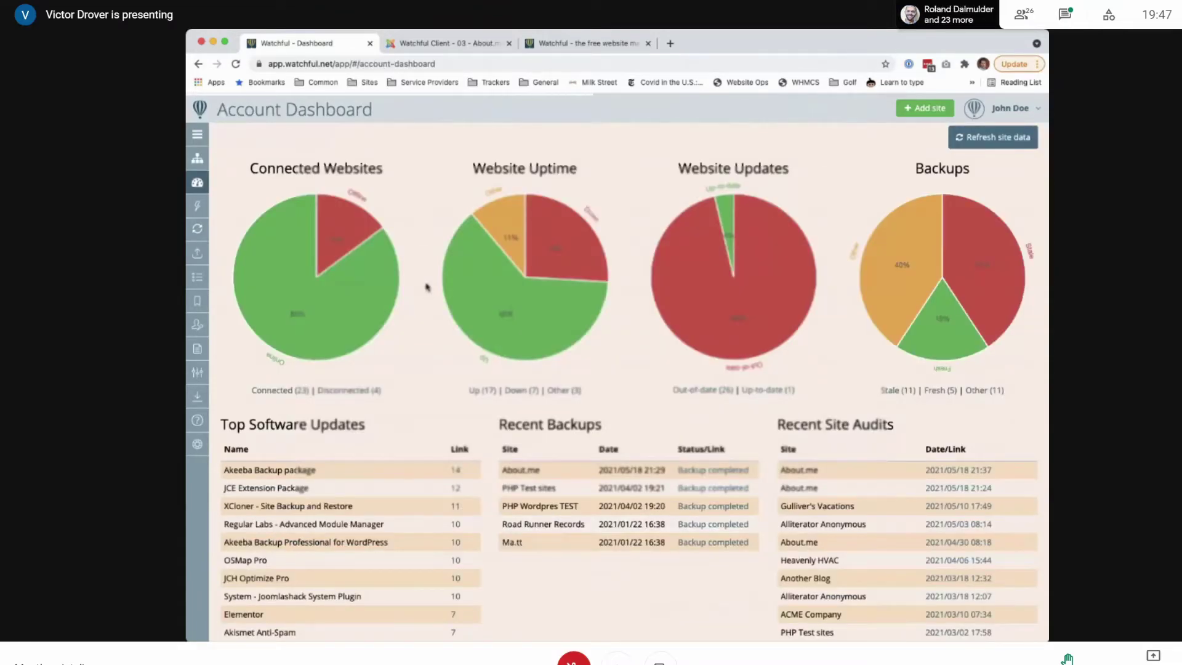
{"action": "scroll", "coordinate": [427, 287], "scroll_direction": "down", "scroll_amount": 4}
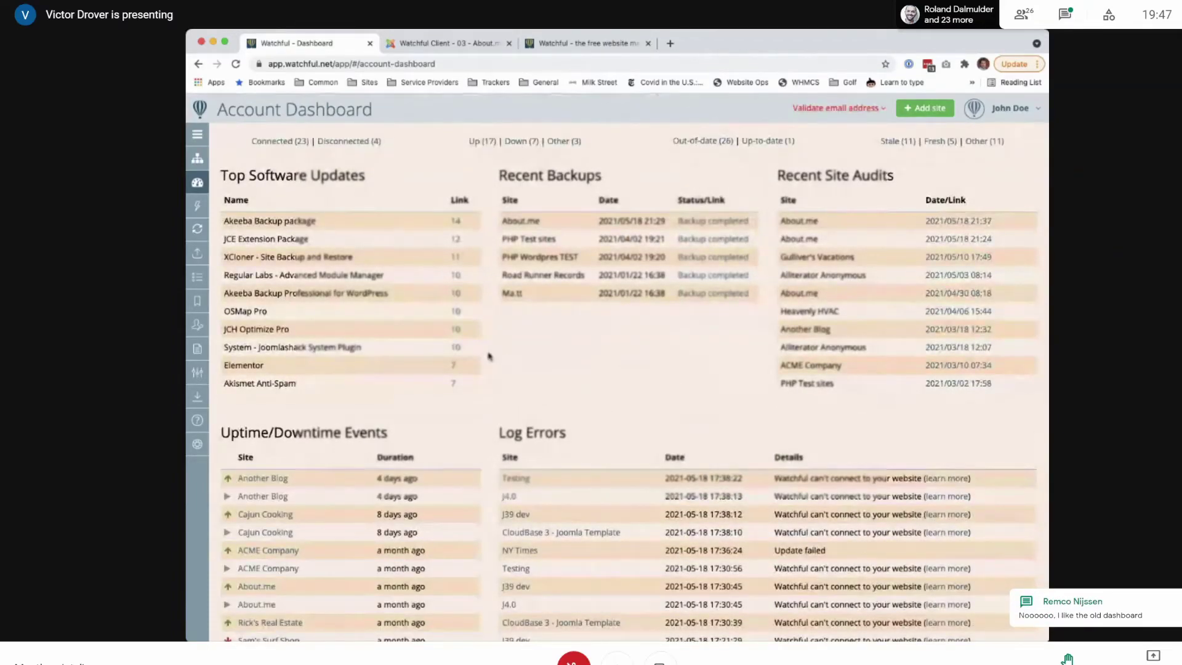
{"action": "scroll", "coordinate": [491, 364], "scroll_direction": "up", "scroll_amount": 4}
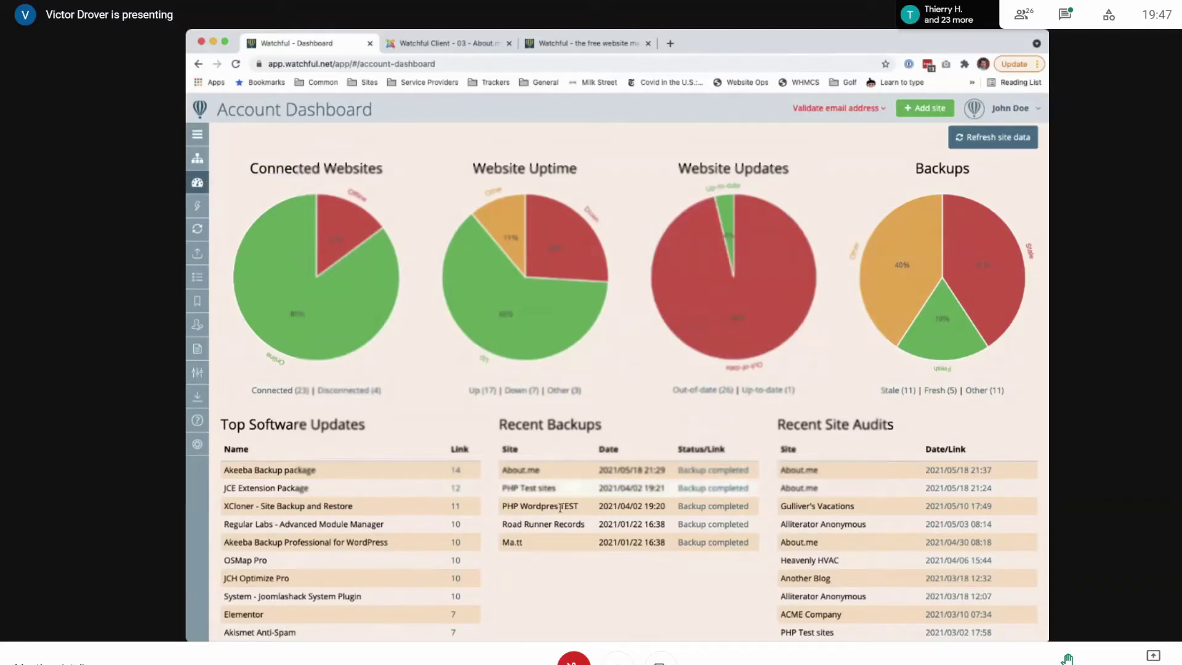
{"action": "mouse_move", "coordinate": [366, 299]}
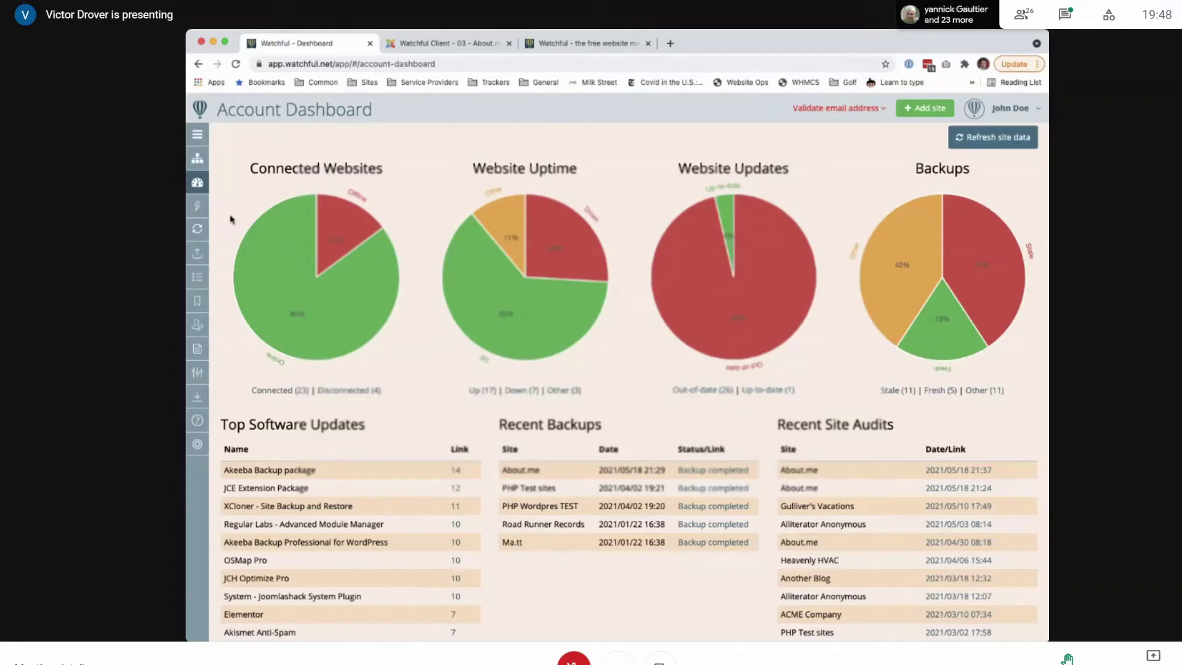
{"action": "triple_click", "coordinate": [269, 187]}
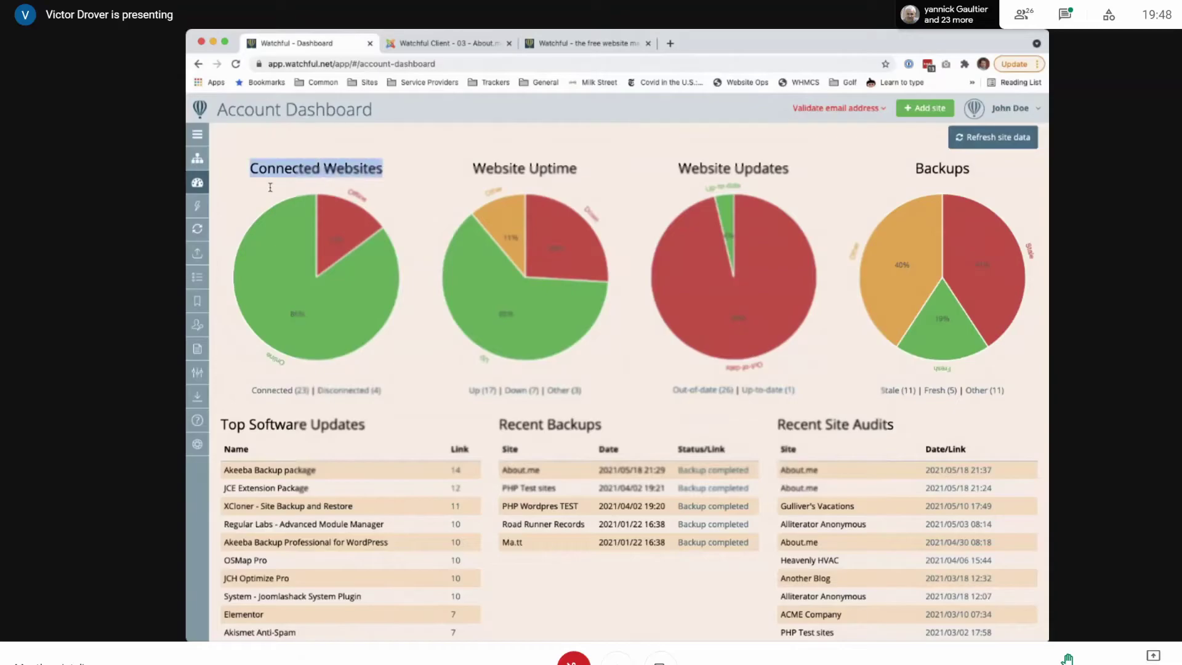
{"action": "triple_click", "coordinate": [557, 189]}
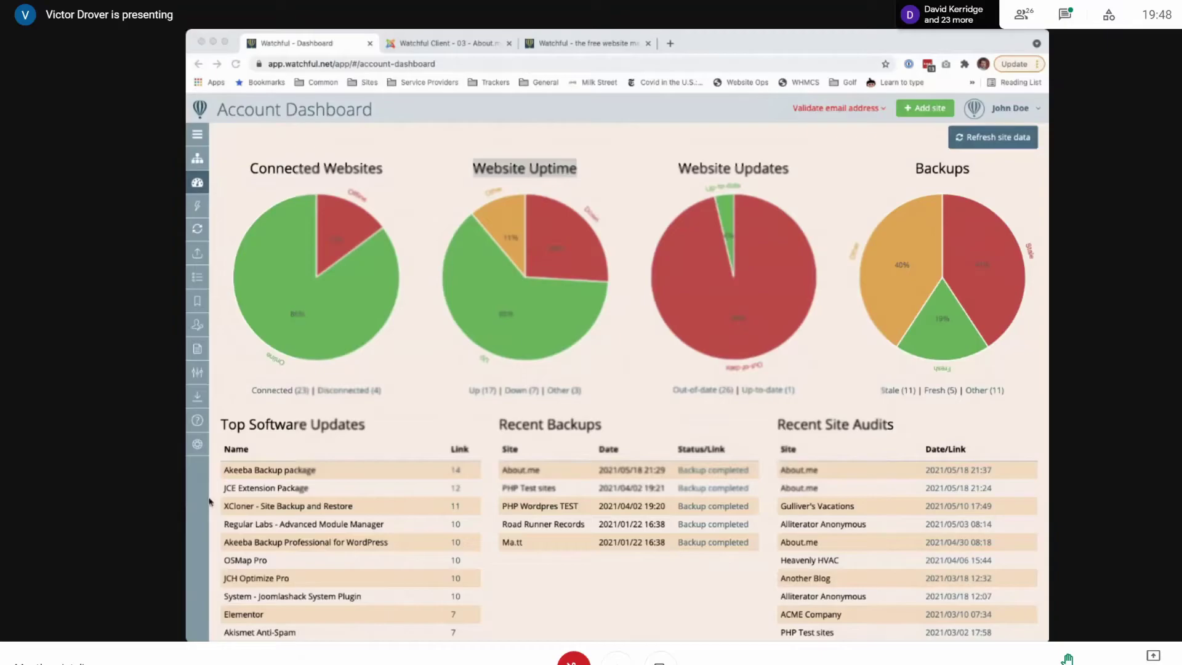
{"action": "key", "text": "super+Tab"}
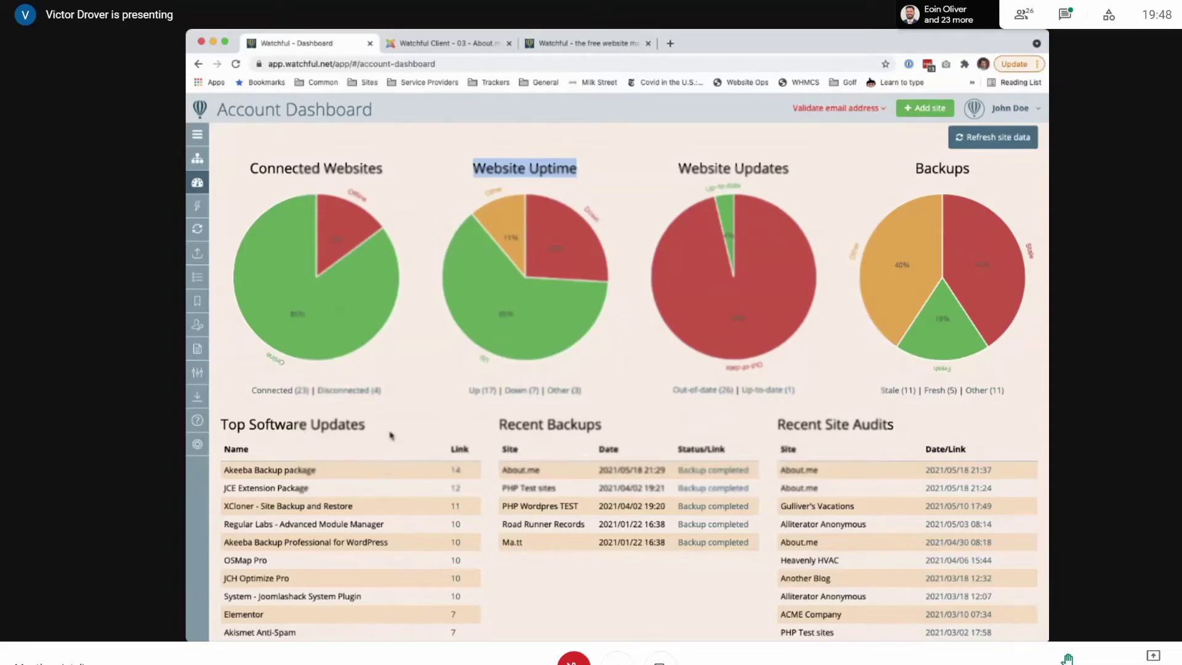
Add the Monitored column between Updates and Core in the Sites Dashboard table and save the table settings
{"action": "left_click", "coordinate": [199, 183]}
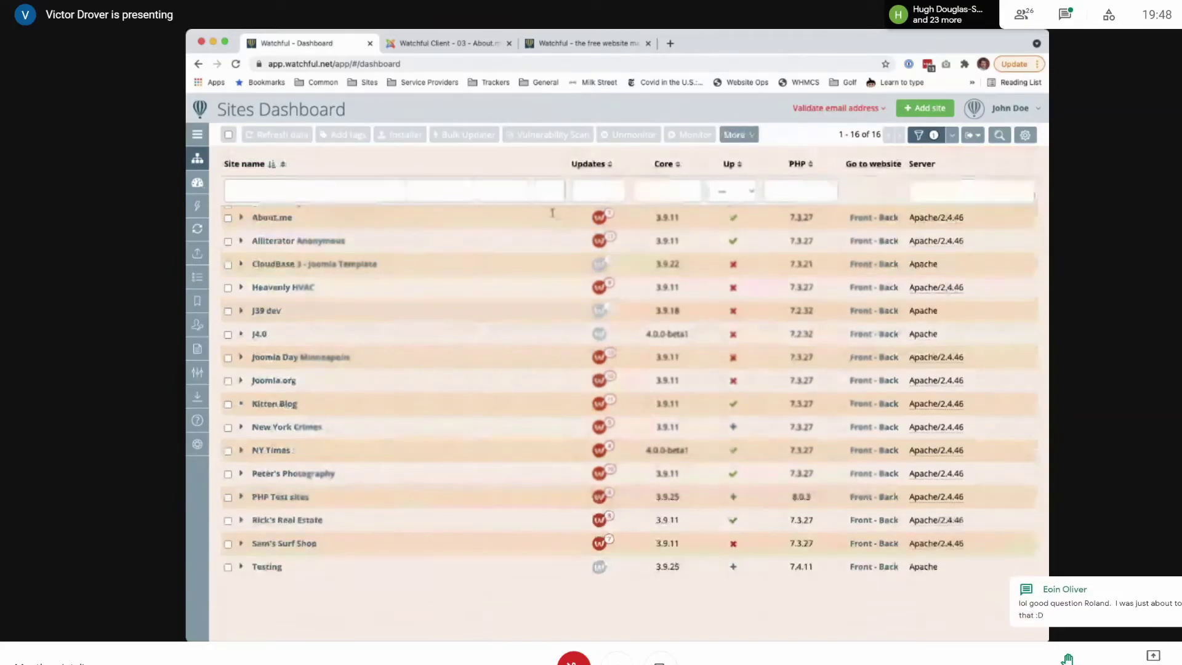
{"action": "left_click", "coordinate": [1025, 134]}
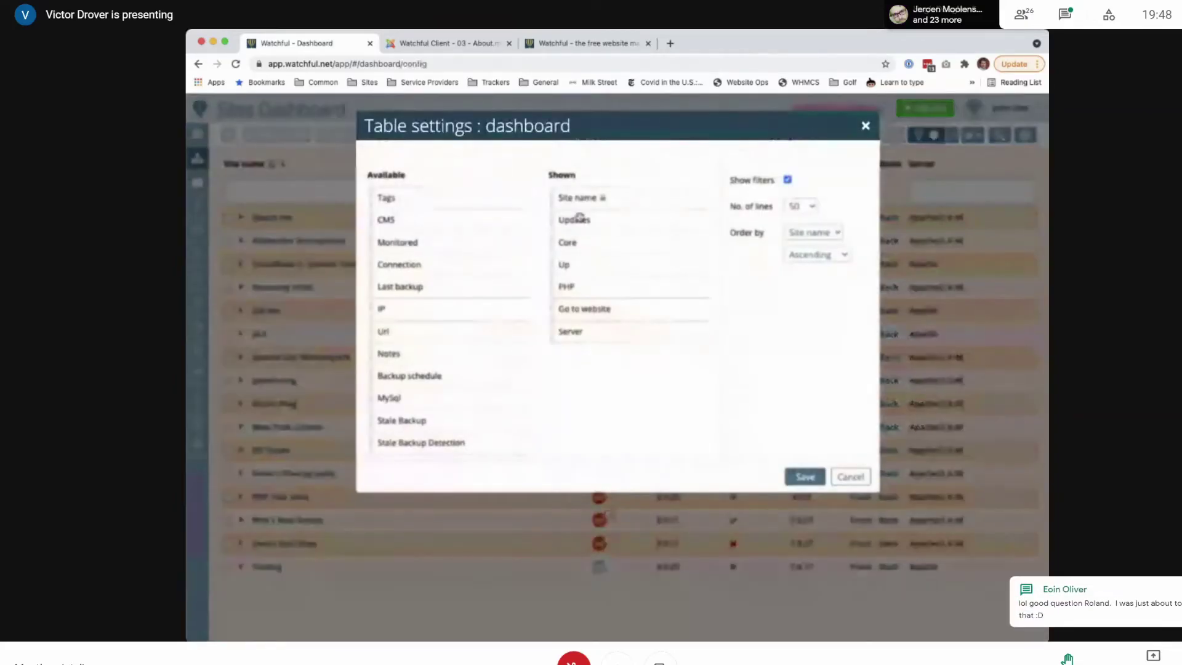
{"action": "left_click_drag", "start_coordinate": [411, 285], "coordinate": [610, 261]}
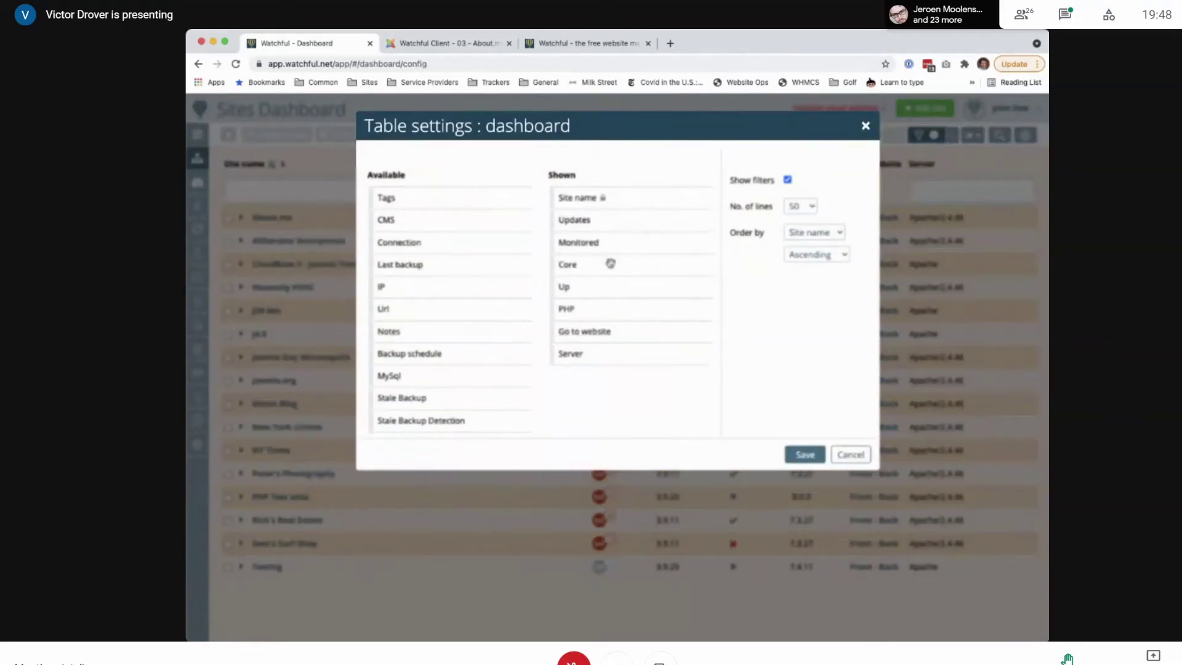
{"action": "left_click", "coordinate": [813, 460]}
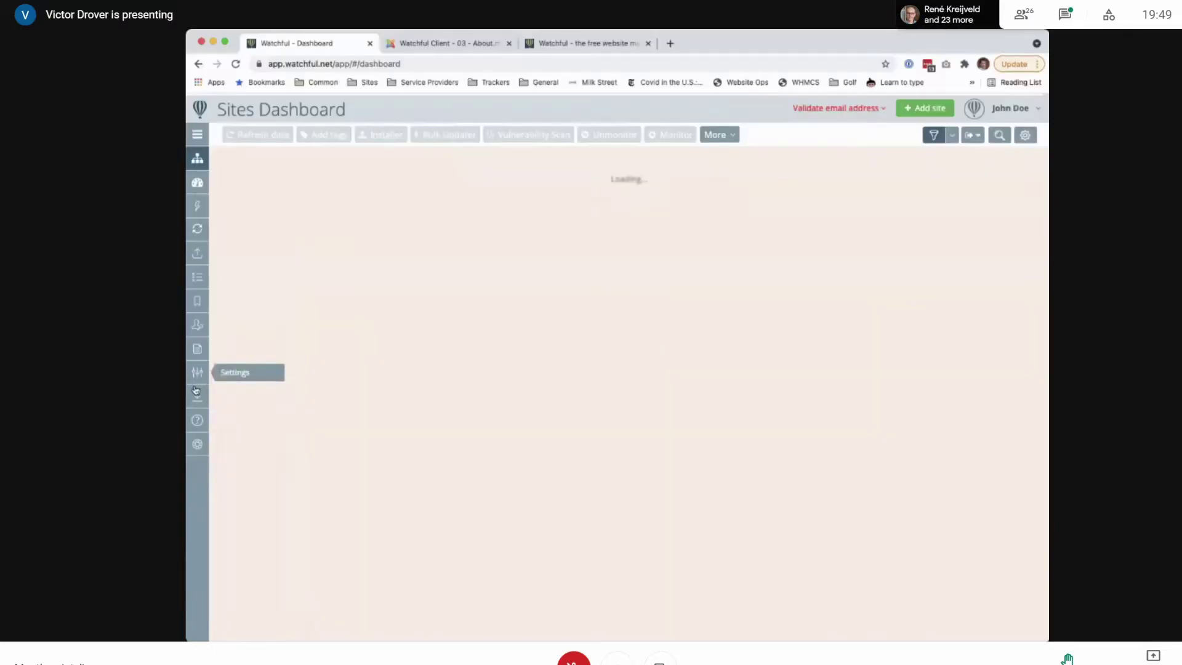
Enable the warning about stale backups before updating in the general settings and save the settings
{"action": "left_click", "coordinate": [195, 387]}
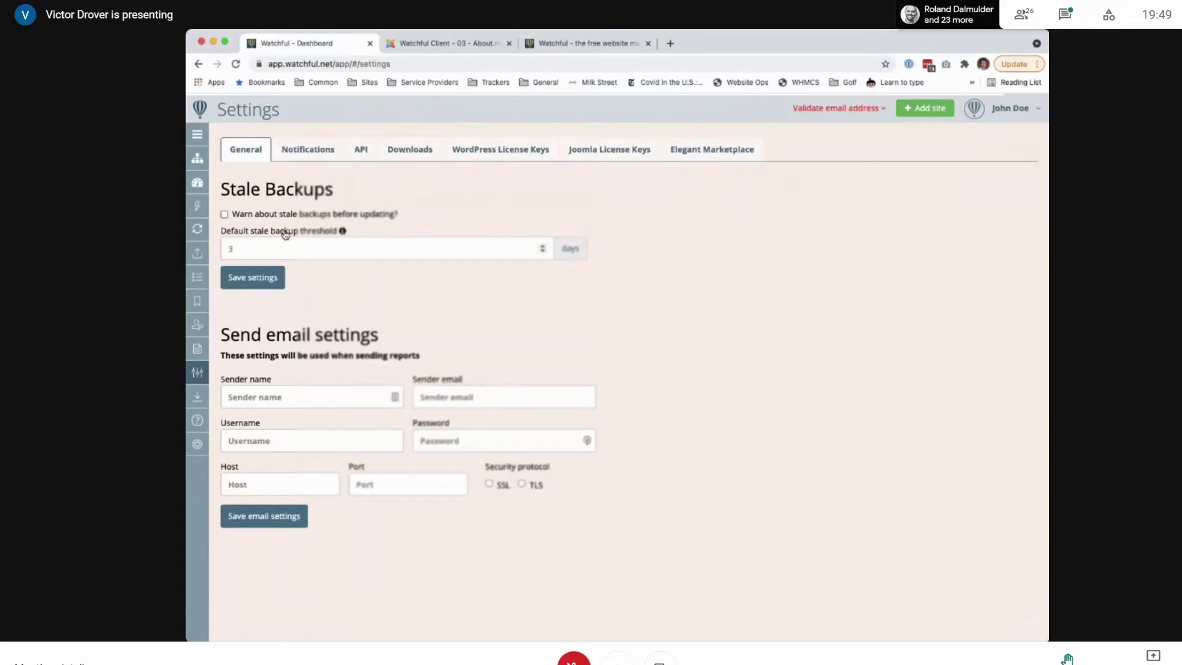
{"action": "key", "text": "shift+Tab"}
{"action": "key", "text": "space"}
{"action": "key", "text": "Tab"}
{"action": "key", "text": "Tab"}
{"action": "key", "text": "Return"}
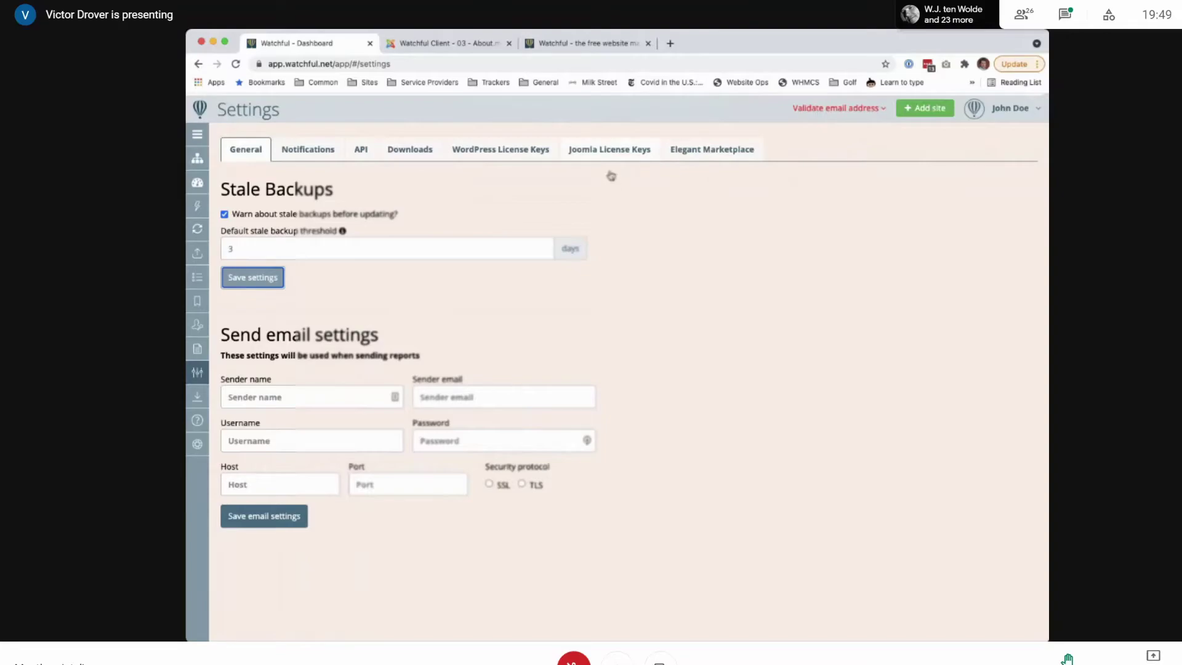
Examine the Joomla and WordPress license key settings and the available Watchful client and app downloads
{"action": "left_click", "coordinate": [609, 150]}
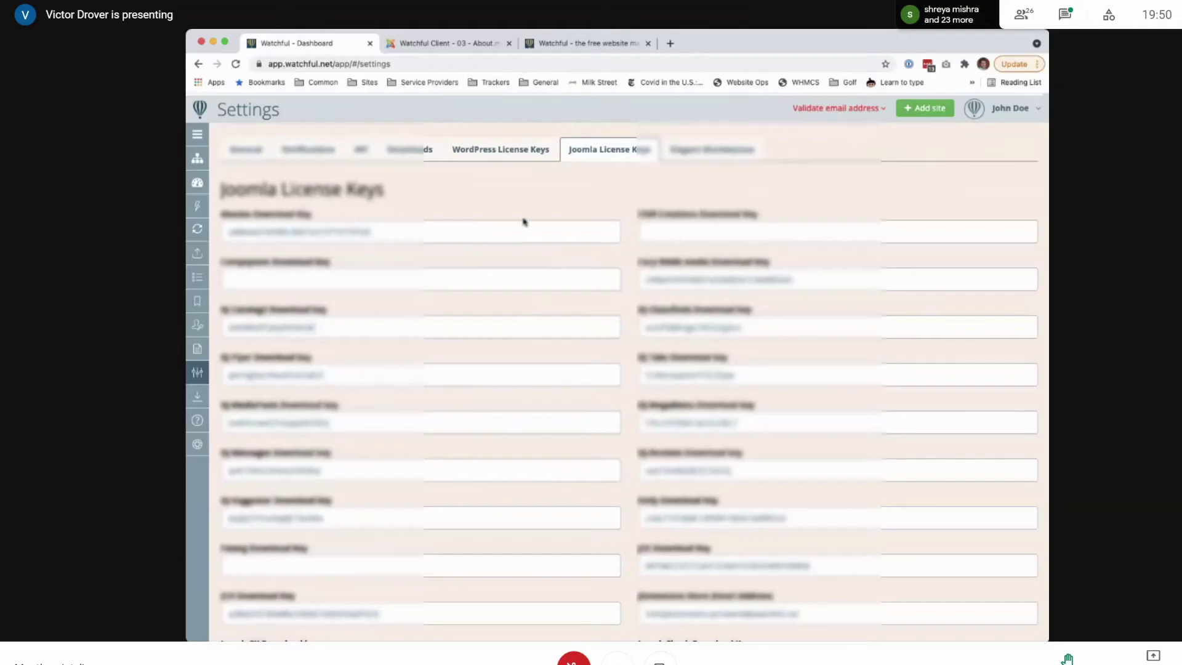
{"action": "scroll", "coordinate": [524, 222], "scroll_direction": "down", "scroll_amount": 5}
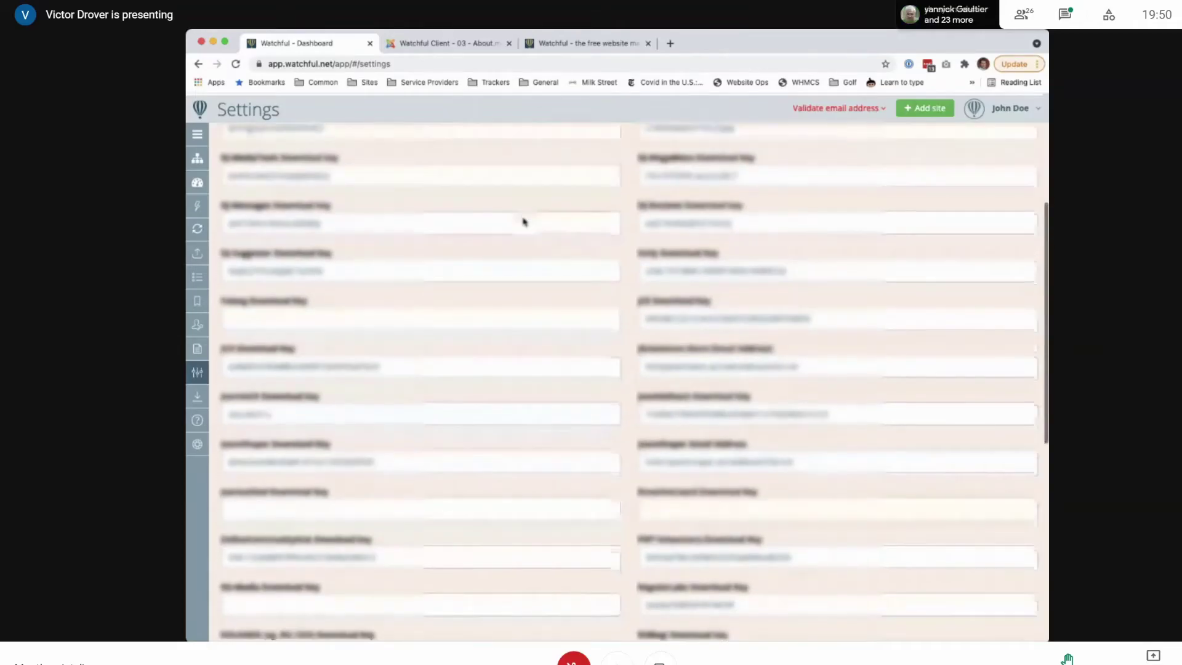
{"action": "scroll", "coordinate": [524, 222], "scroll_direction": "down", "scroll_amount": 5}
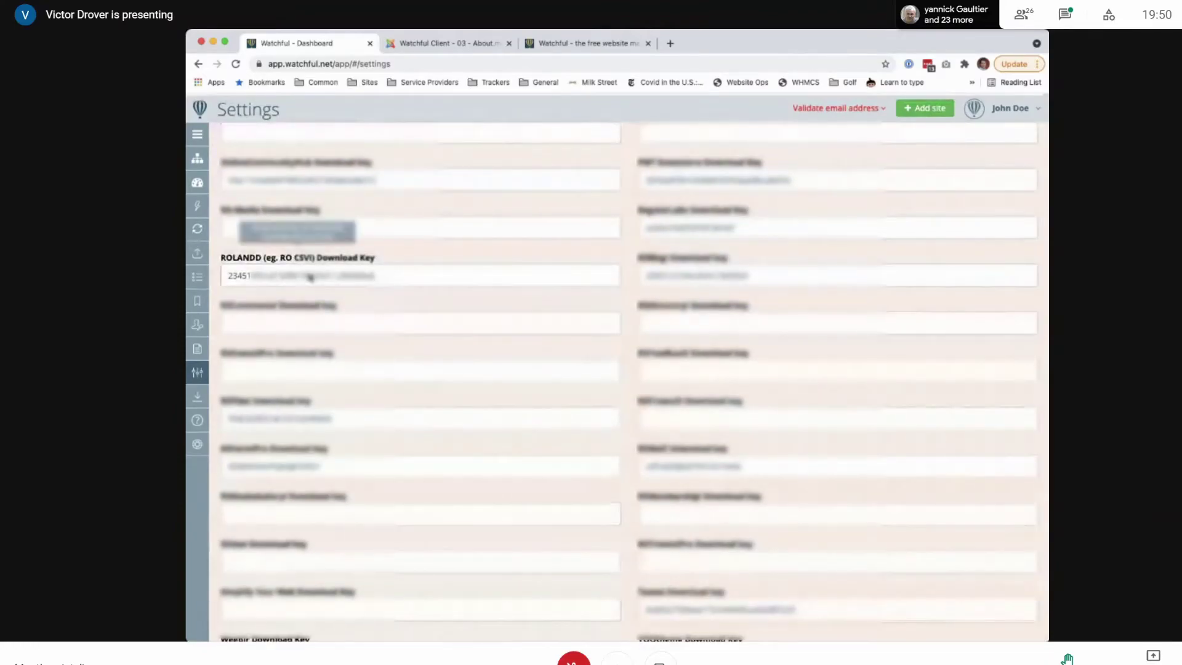
{"action": "triple_click", "coordinate": [294, 279]}
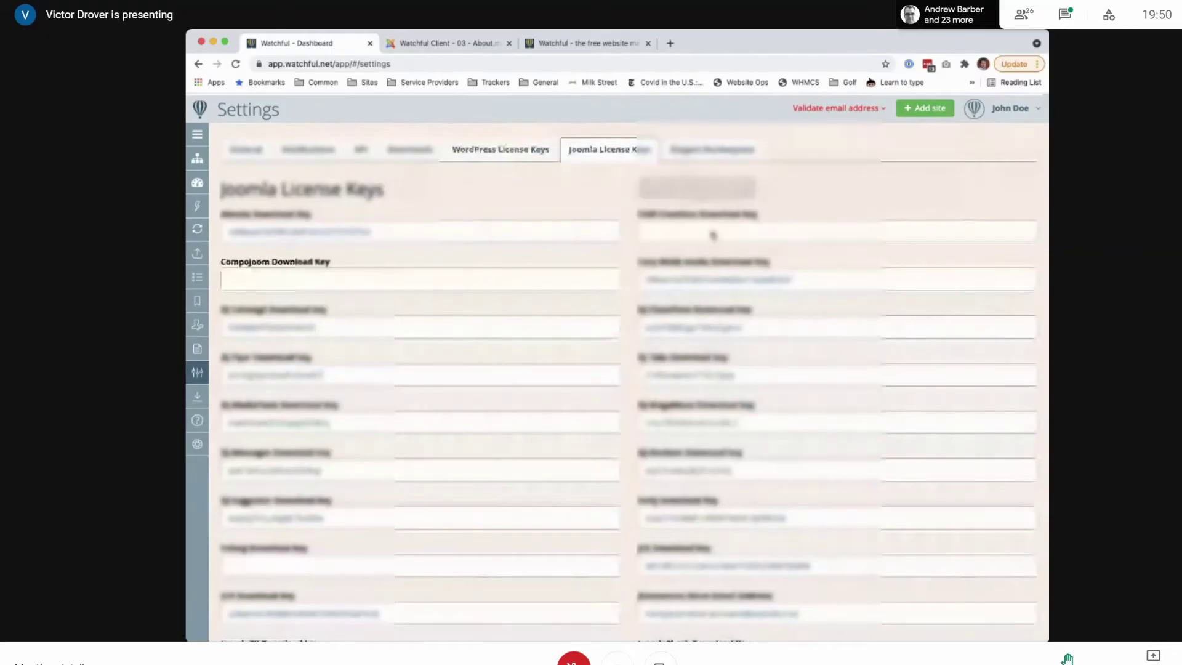
{"action": "left_click", "coordinate": [508, 166]}
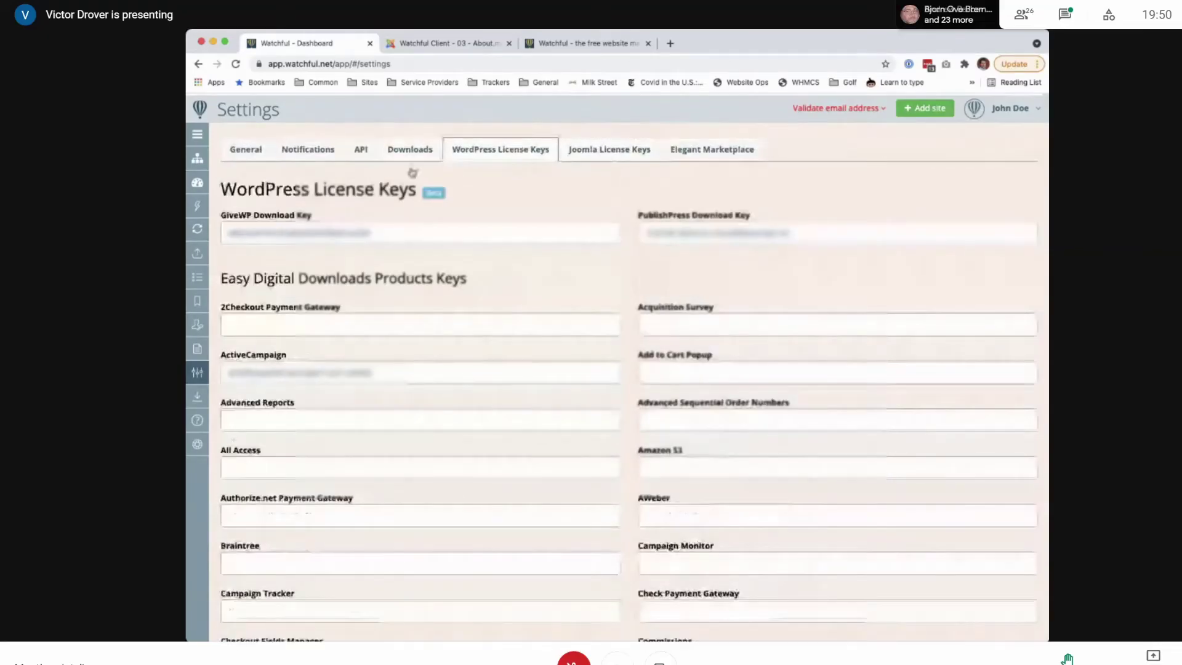
{"action": "left_click", "coordinate": [410, 168]}
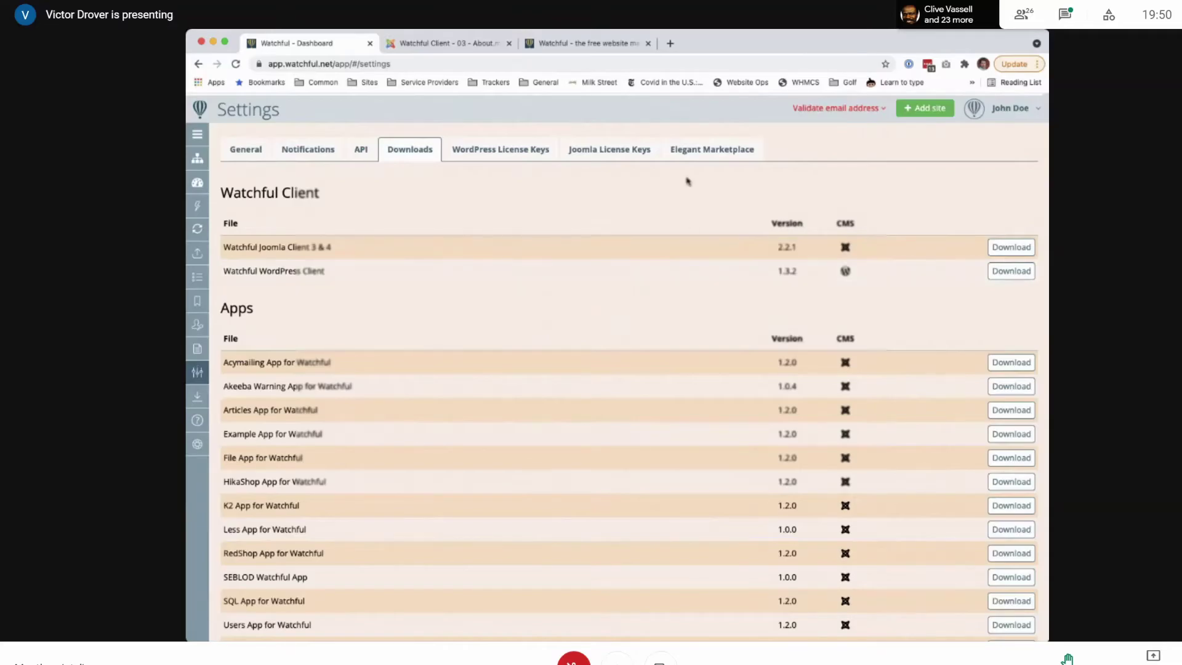
Unmute the microphone in the meeting call and mute it again
{"action": "left_click", "coordinate": [574, 660]}
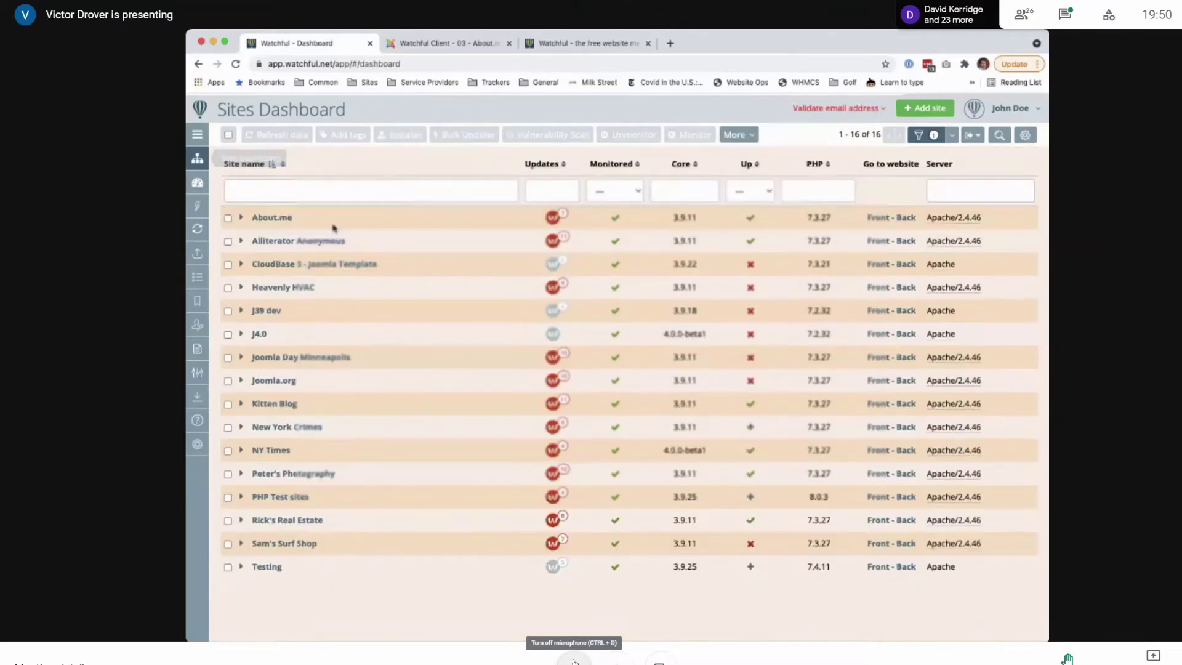
{"action": "left_click", "coordinate": [574, 660]}
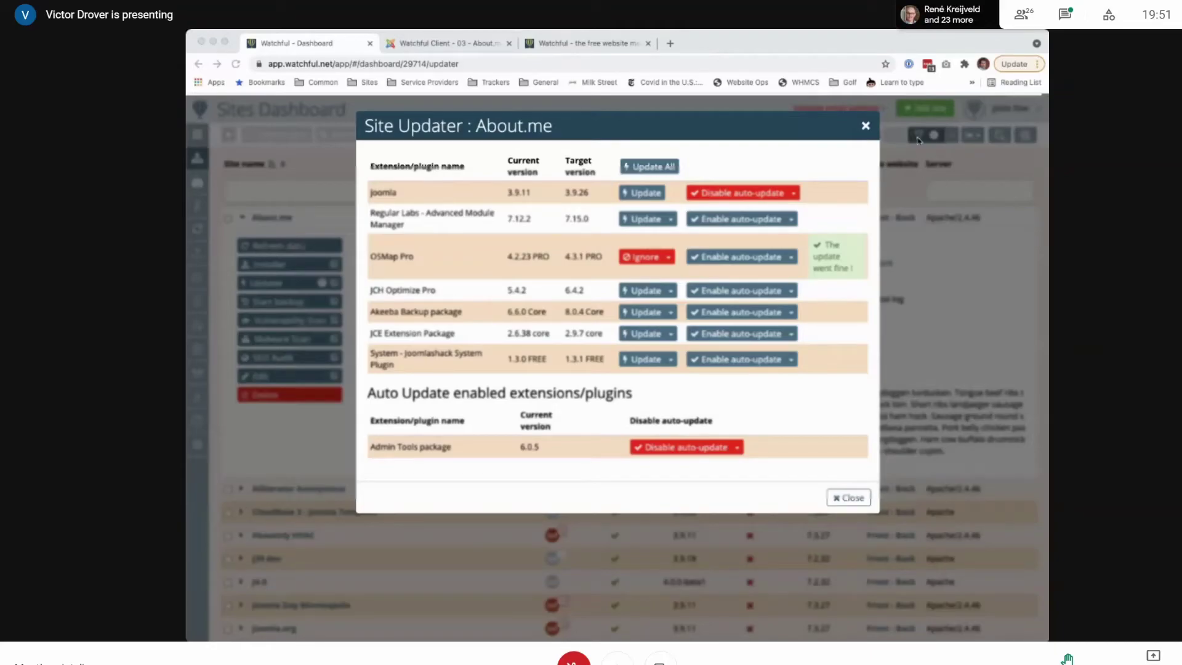
Reopen the site updater for About.me and enable auto-update on all sites for Regular Labs - Advanced Module Manager
{"action": "left_click", "coordinate": [865, 126]}
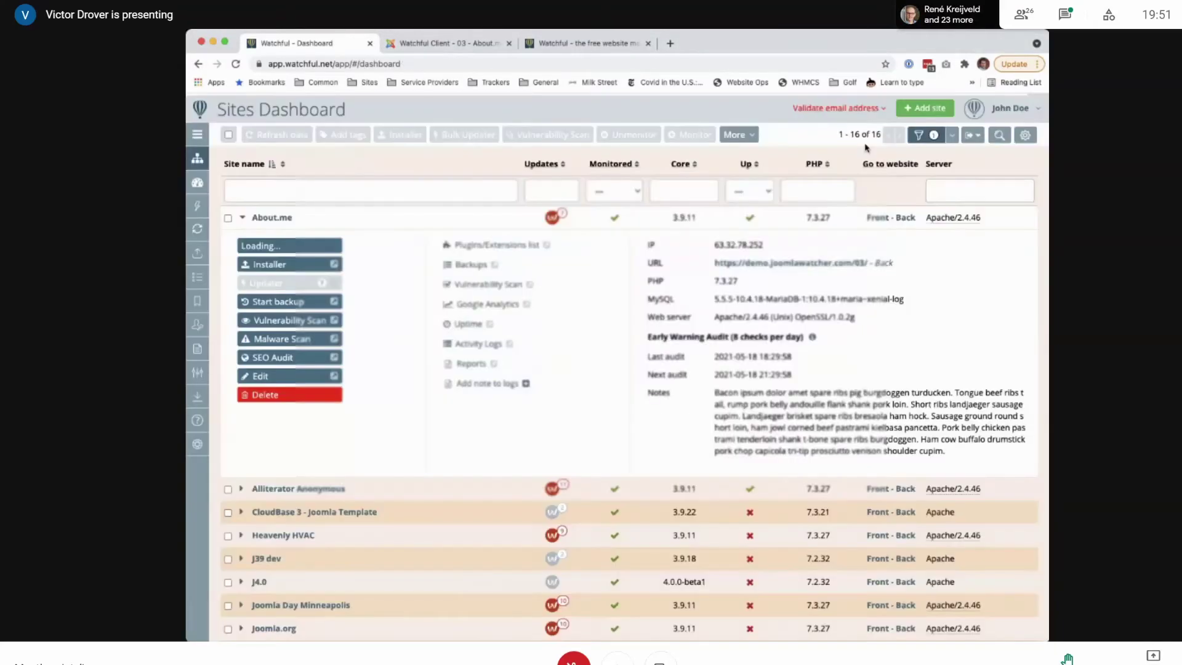
{"action": "left_click", "coordinate": [295, 283]}
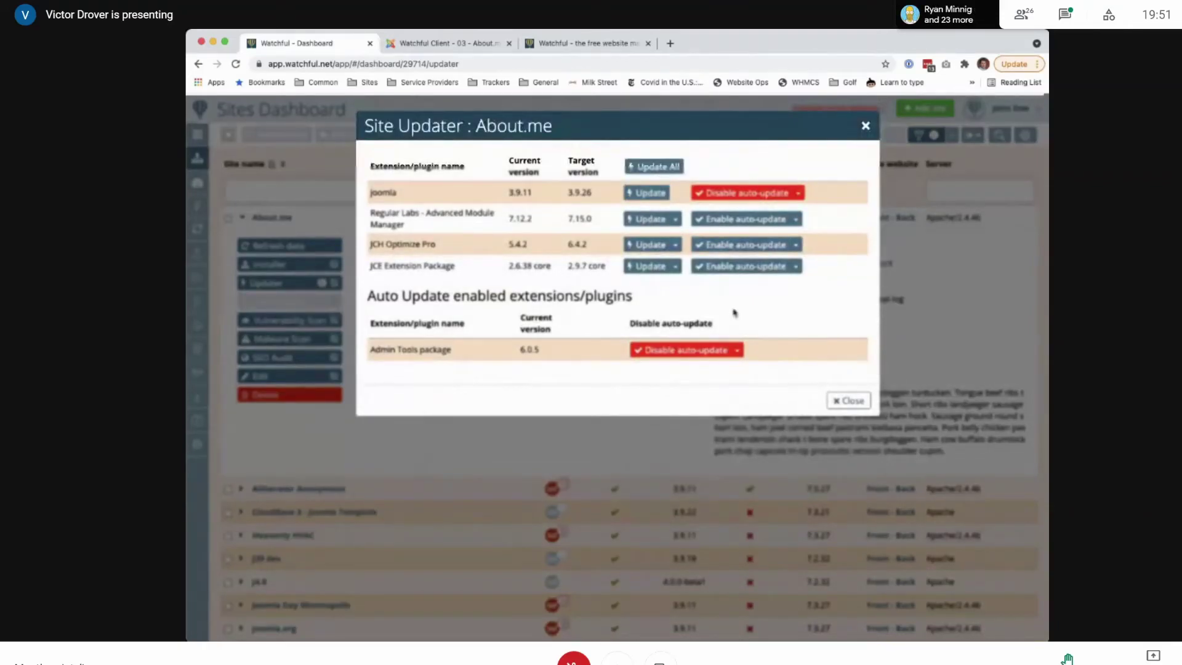
{"action": "left_click", "coordinate": [799, 245]}
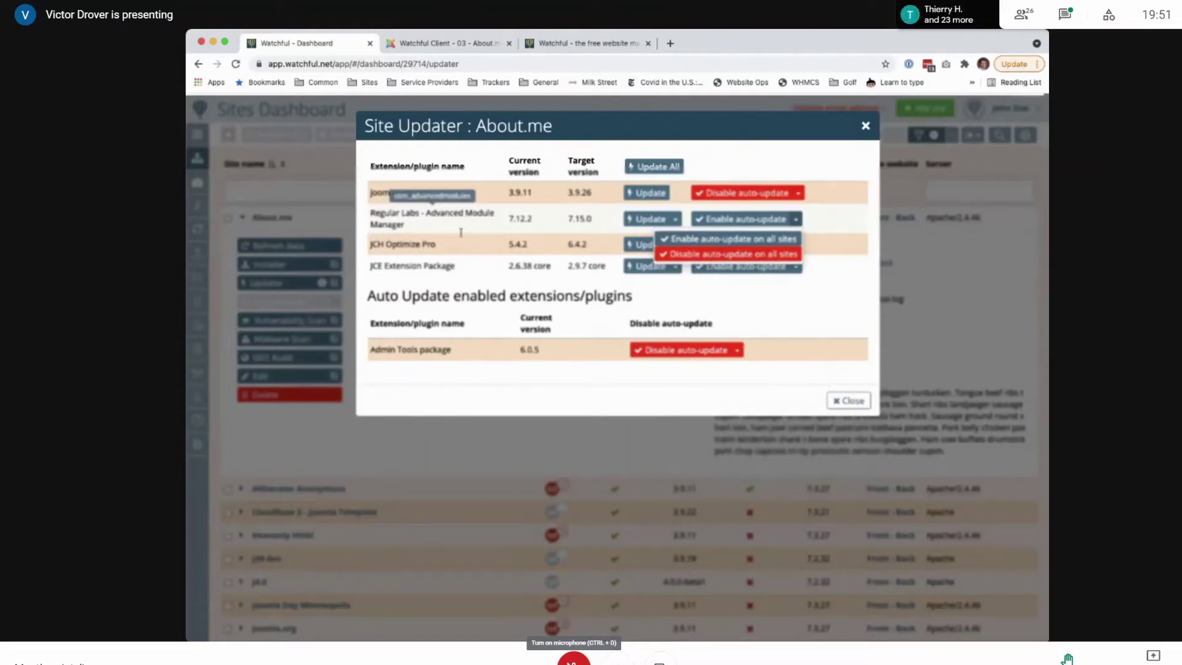
{"action": "left_click", "coordinate": [745, 256]}
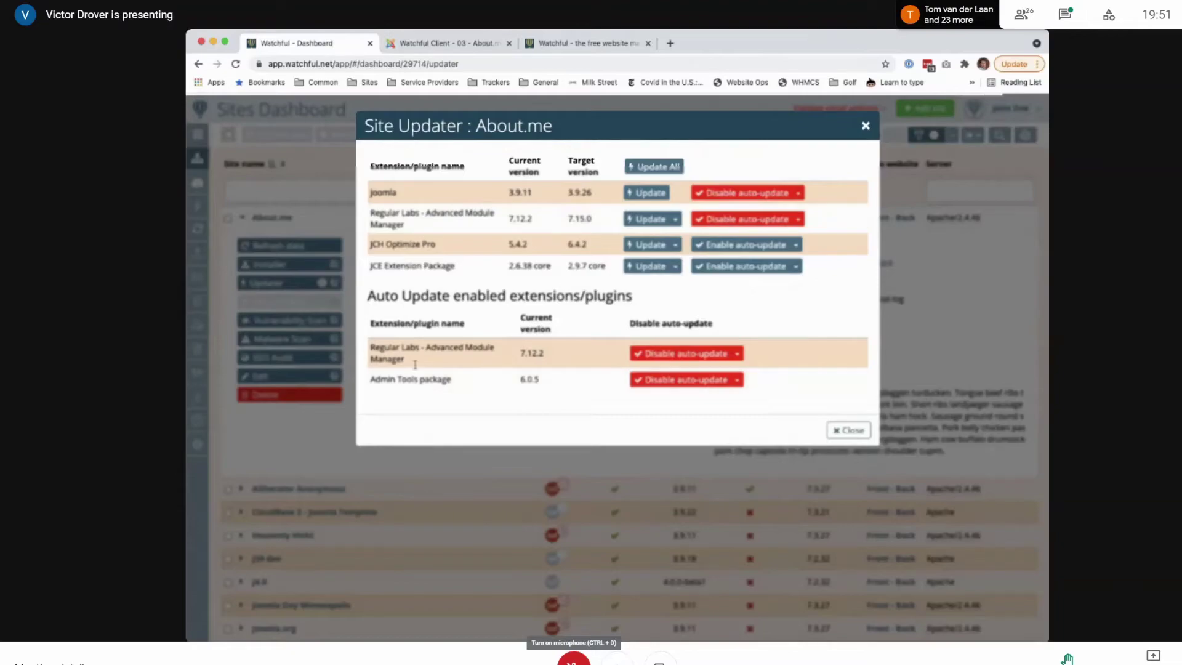
{"action": "left_click_drag", "start_coordinate": [405, 361], "coordinate": [371, 369]}
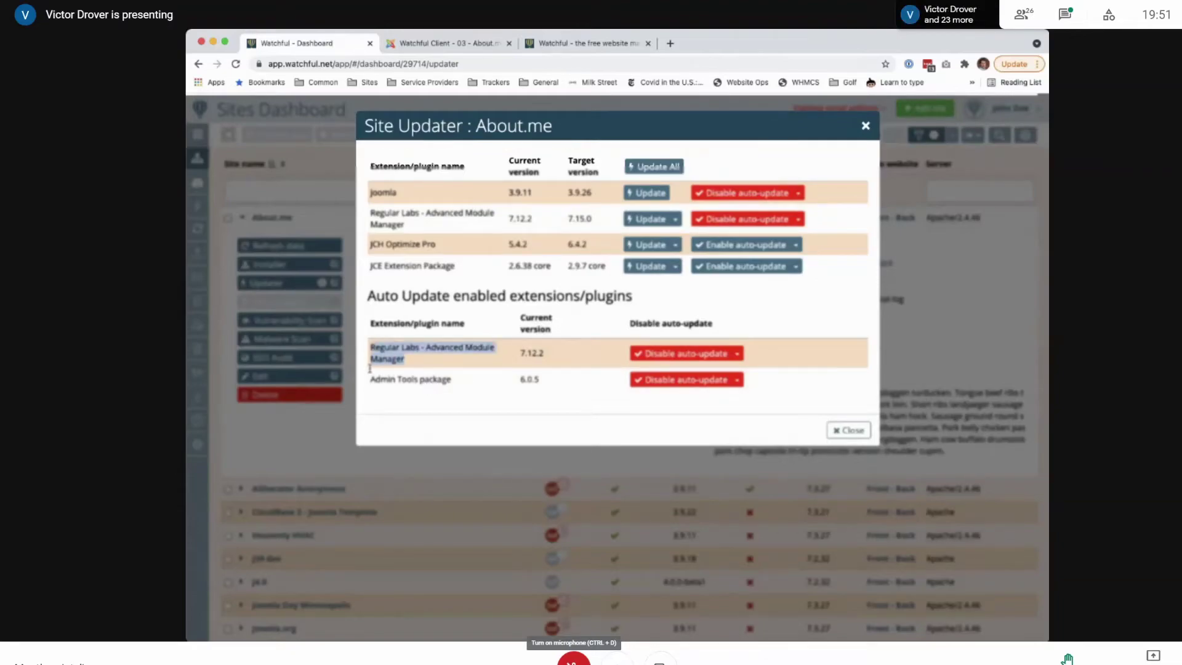
{"action": "left_click", "coordinate": [428, 378]}
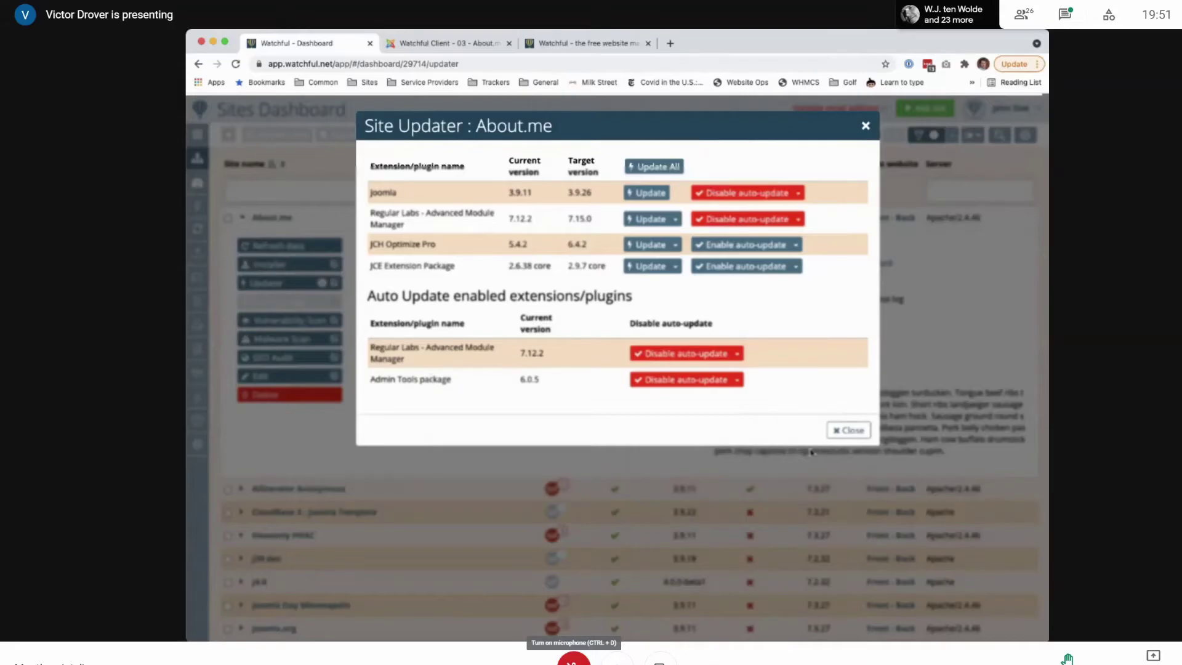
{"action": "left_click", "coordinate": [848, 429]}
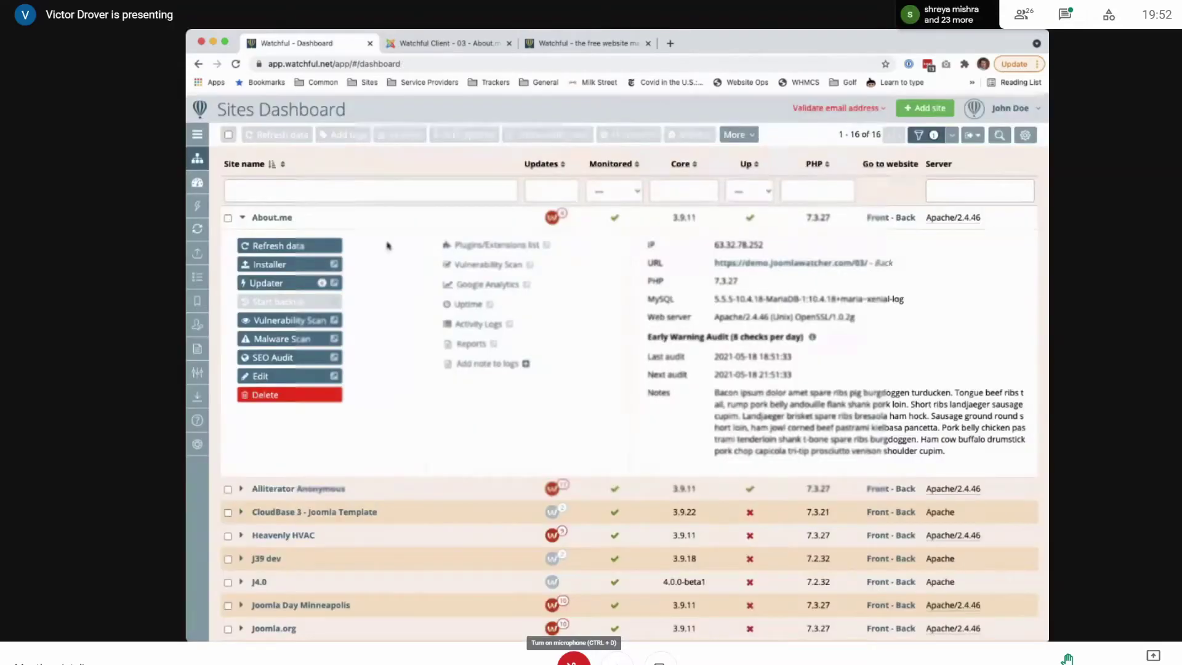
In the Auto Updater, disable auto-update on all sites for Regular Labs - Advanced Module Manager
{"action": "left_click", "coordinate": [195, 253]}
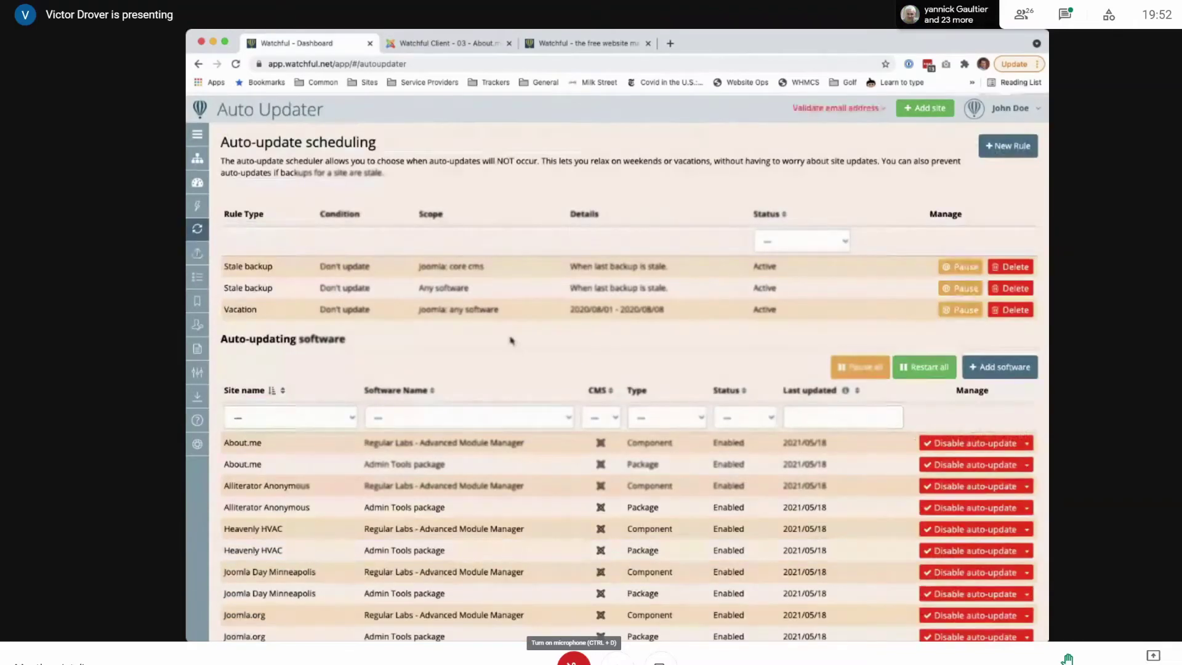
{"action": "scroll", "coordinate": [509, 339], "scroll_direction": "down", "scroll_amount": 3}
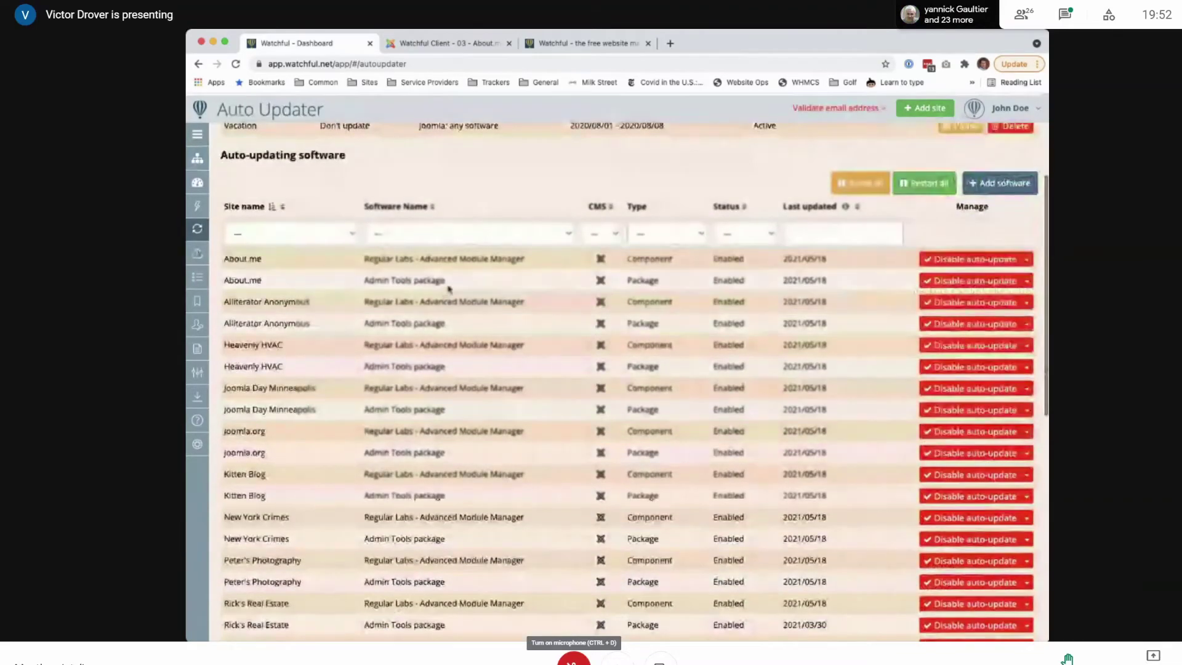
{"action": "triple_click", "coordinate": [473, 259]}
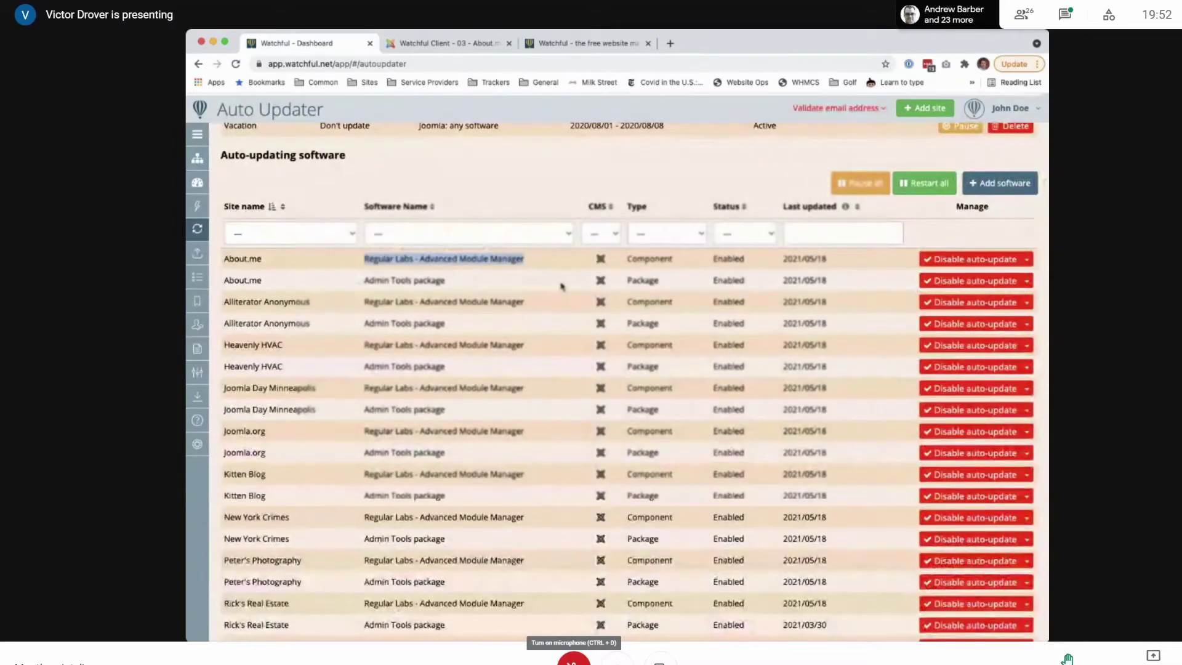
{"action": "left_click", "coordinate": [1027, 282]}
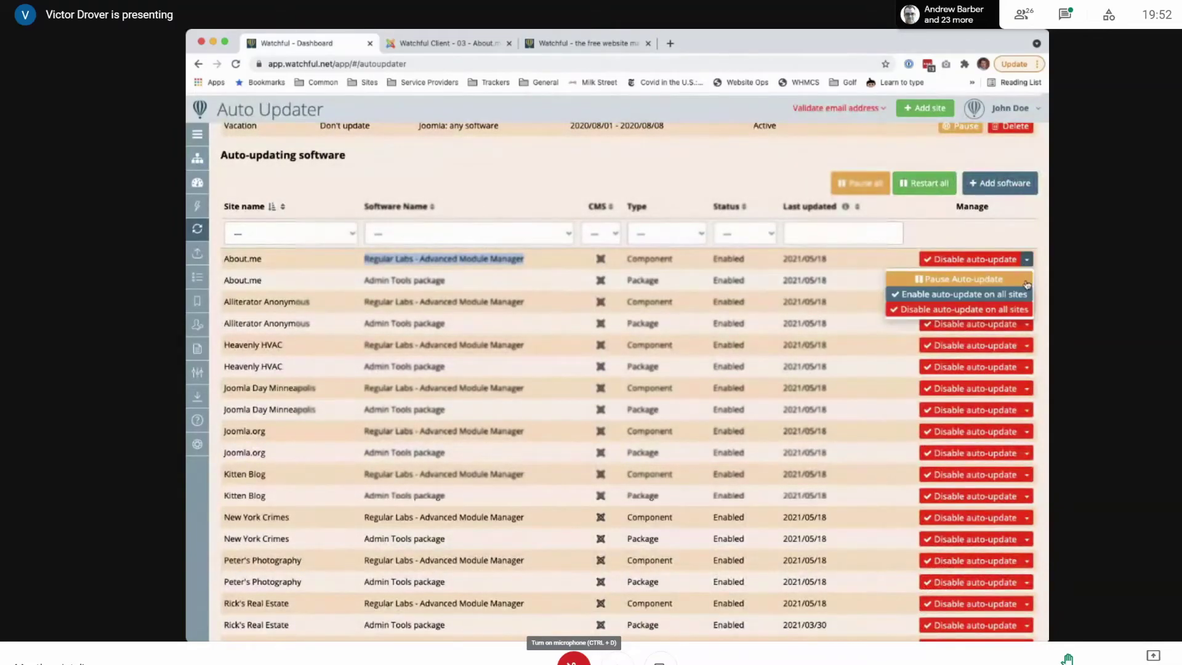
{"action": "left_click", "coordinate": [964, 332]}
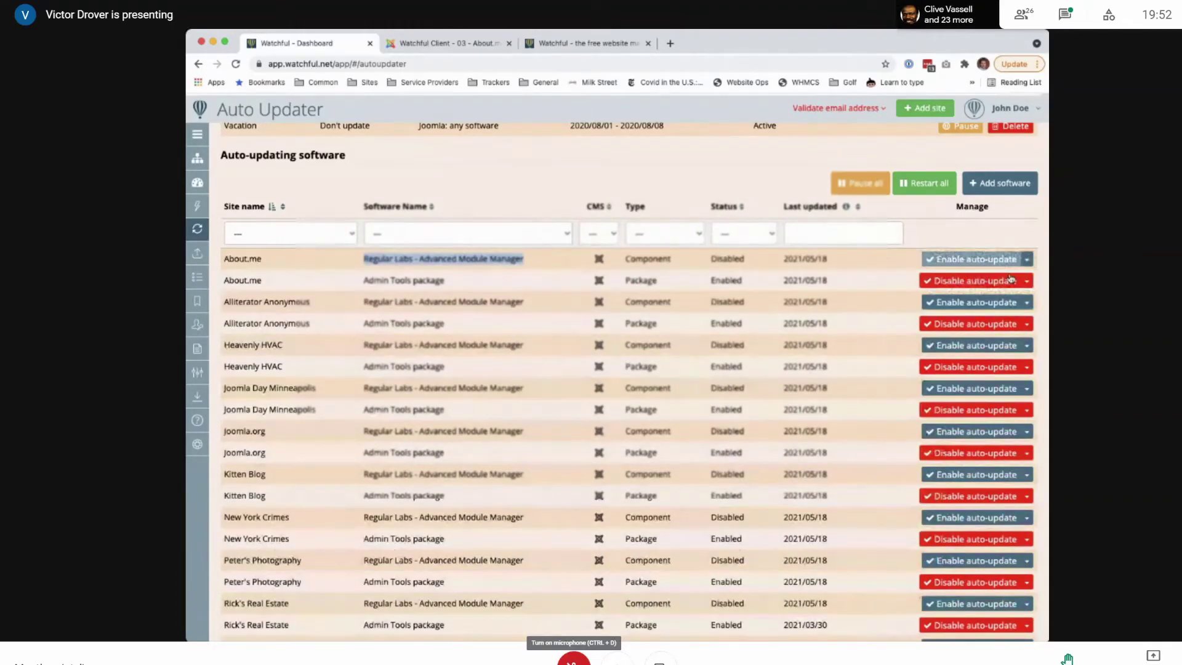
{"action": "double_click", "coordinate": [378, 259]}
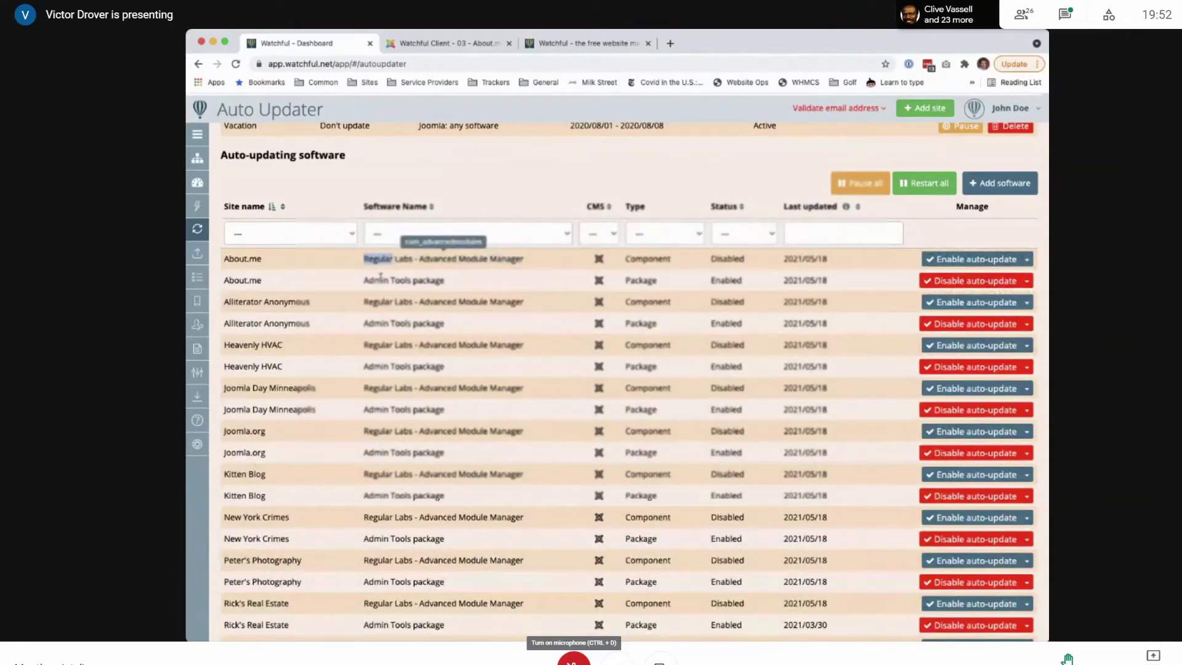
Examine the auto-updating core list and the auto-update options available for its sites
{"action": "scroll", "coordinate": [520, 342], "scroll_direction": "up", "scroll_amount": 3}
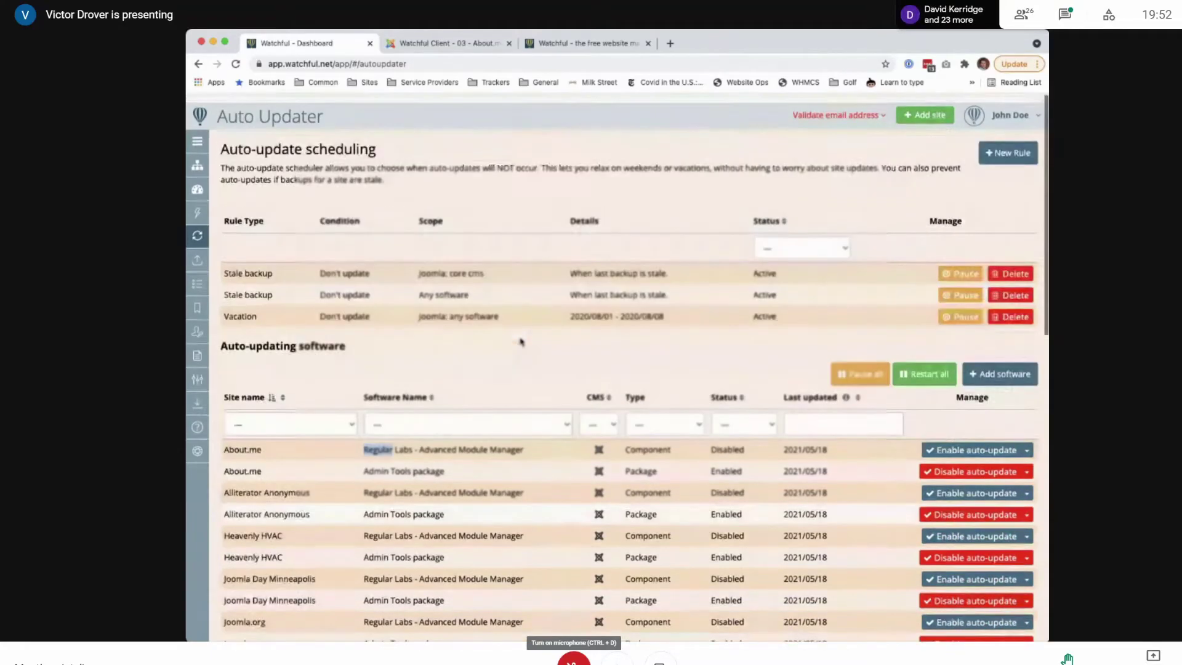
{"action": "scroll", "coordinate": [520, 342], "scroll_direction": "down", "scroll_amount": 4}
{"action": "scroll", "coordinate": [522, 343], "scroll_direction": "down", "scroll_amount": 2}
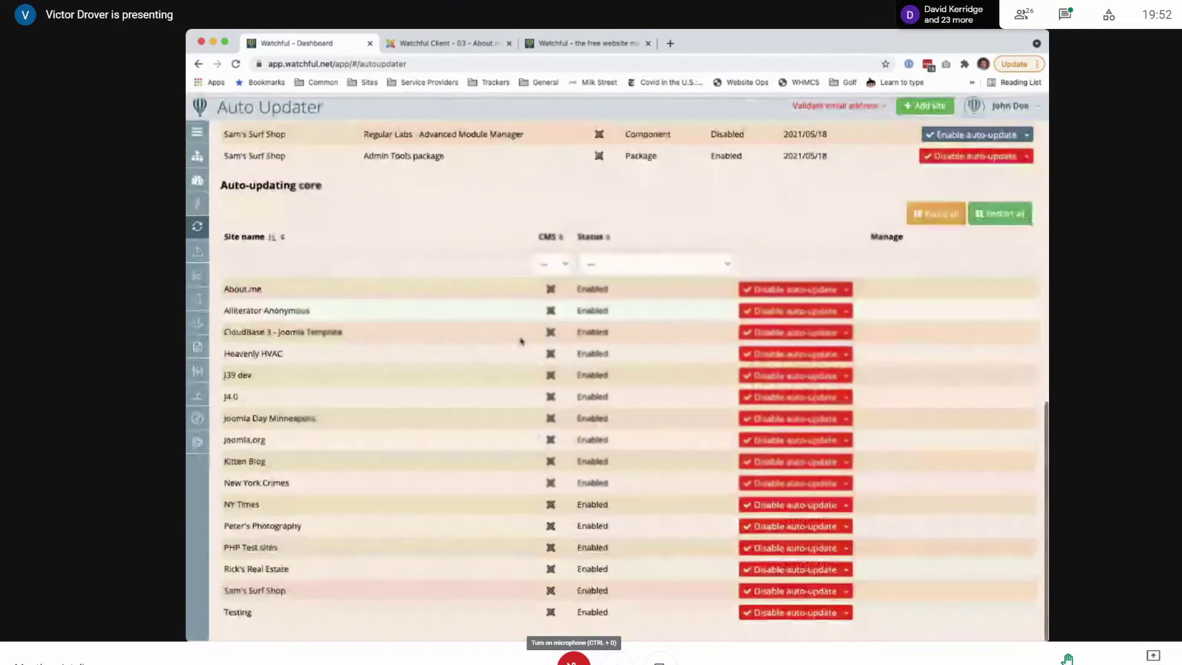
{"action": "triple_click", "coordinate": [278, 208]}
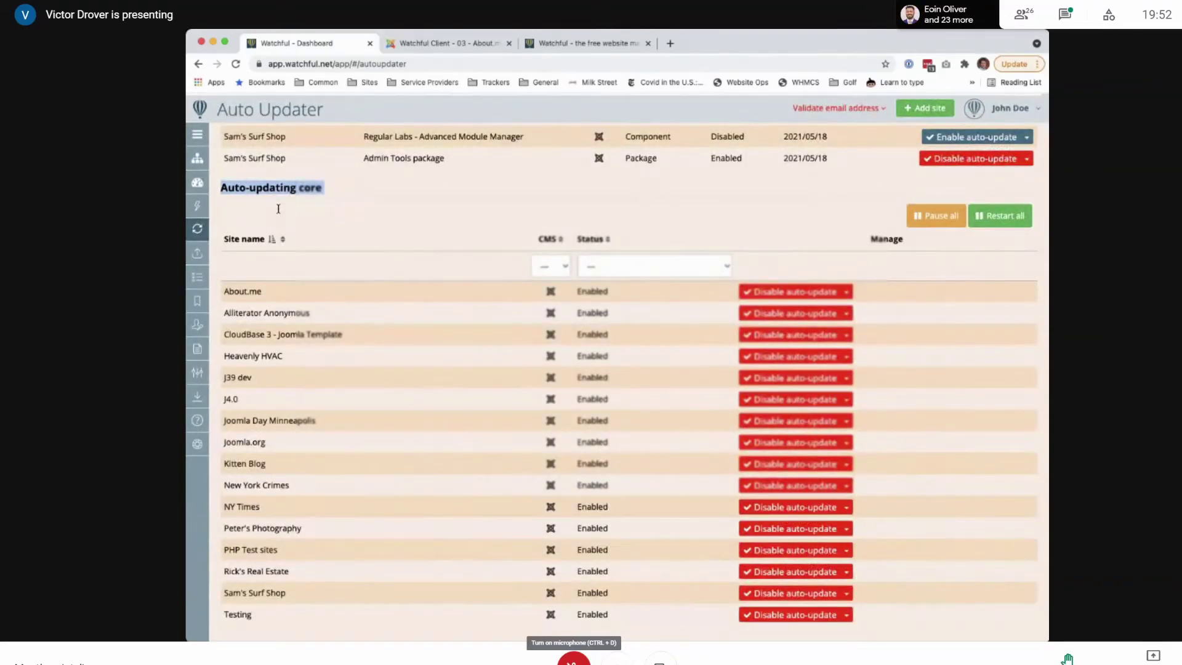
{"action": "double_click", "coordinate": [309, 205]}
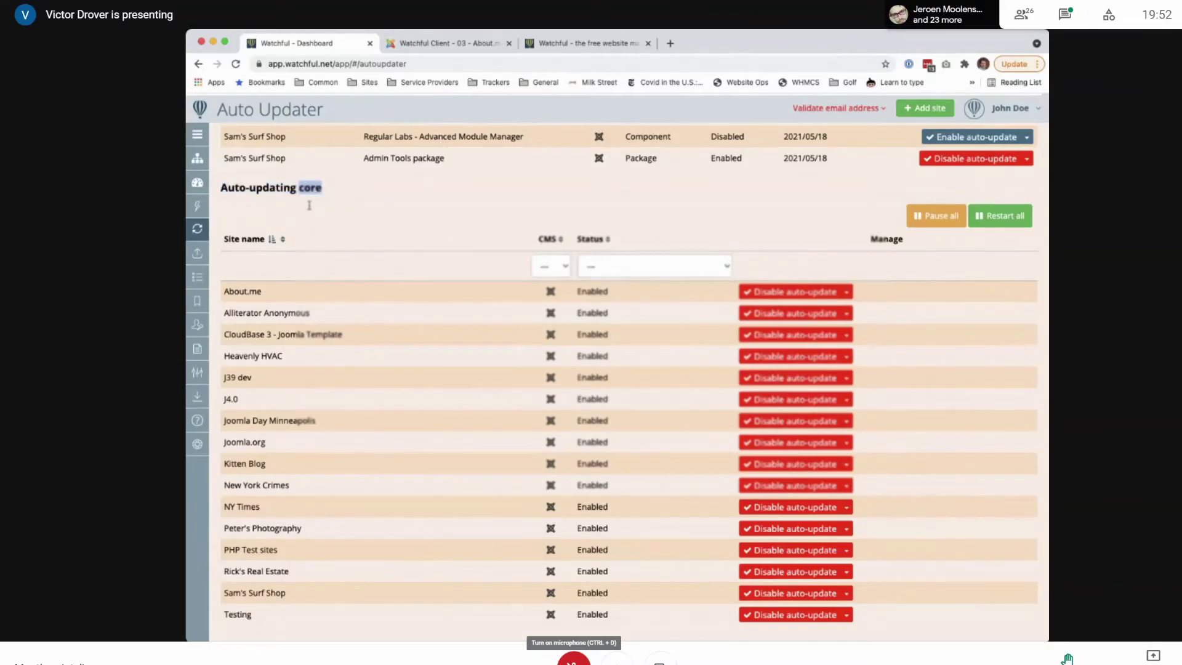
{"action": "triple_click", "coordinate": [309, 205]}
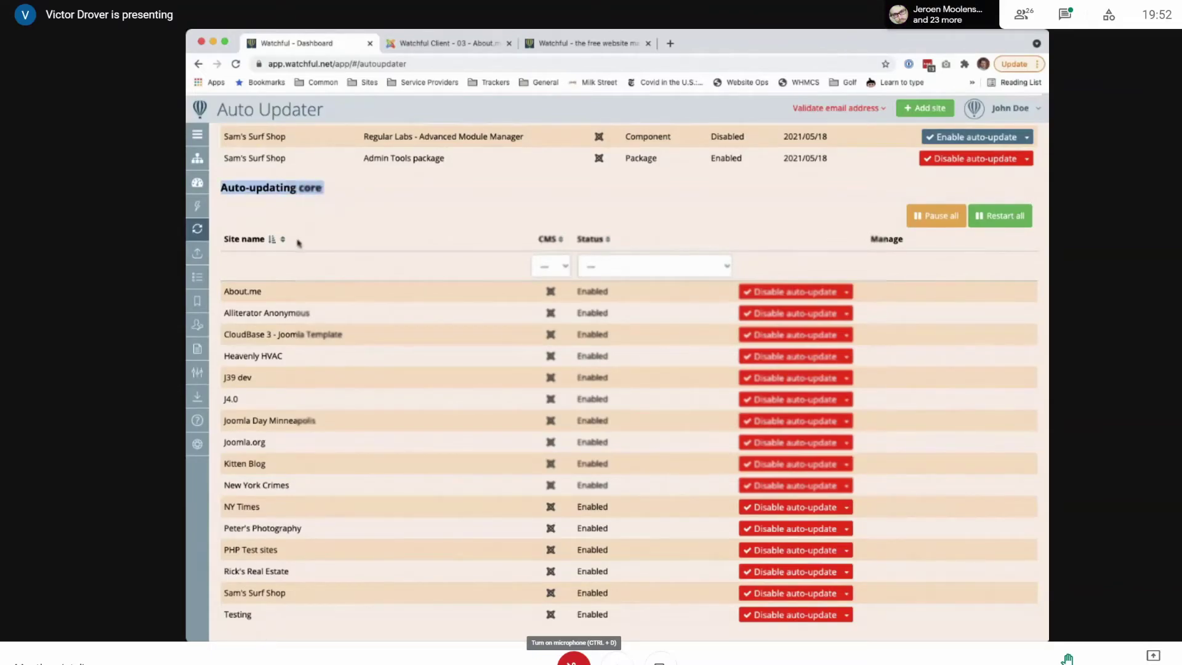
{"action": "left_click", "coordinate": [299, 243]}
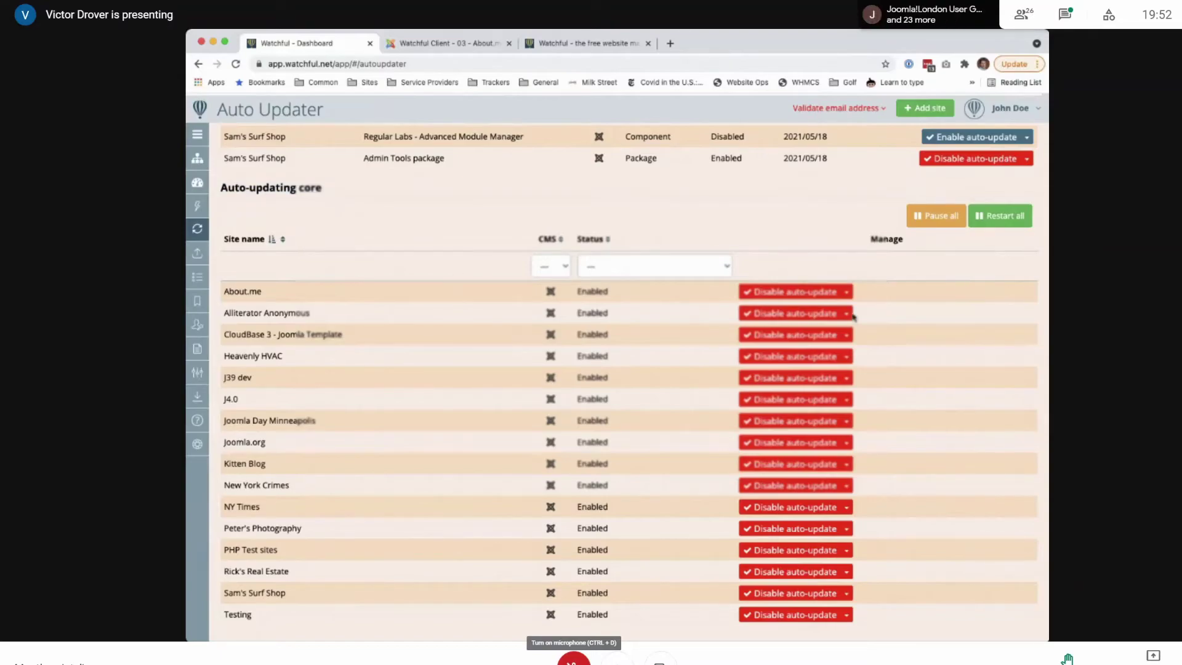
{"action": "left_click", "coordinate": [847, 292]}
{"action": "left_click", "coordinate": [959, 312]}
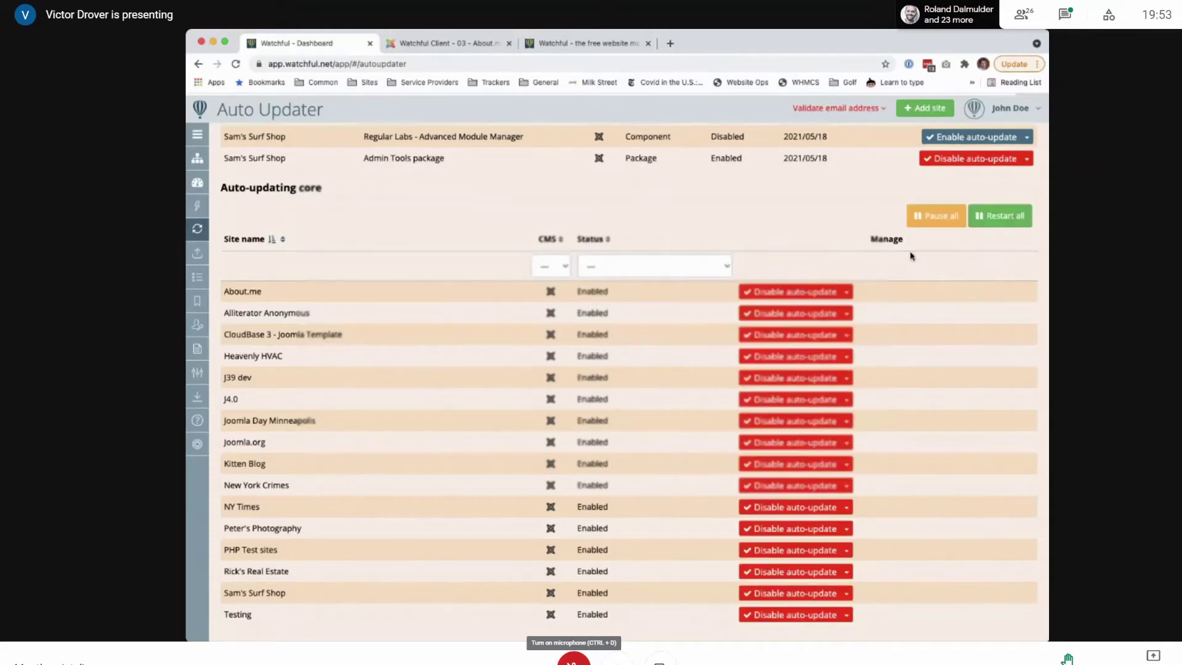
{"action": "scroll", "coordinate": [993, 277], "scroll_direction": "up", "scroll_amount": 3}
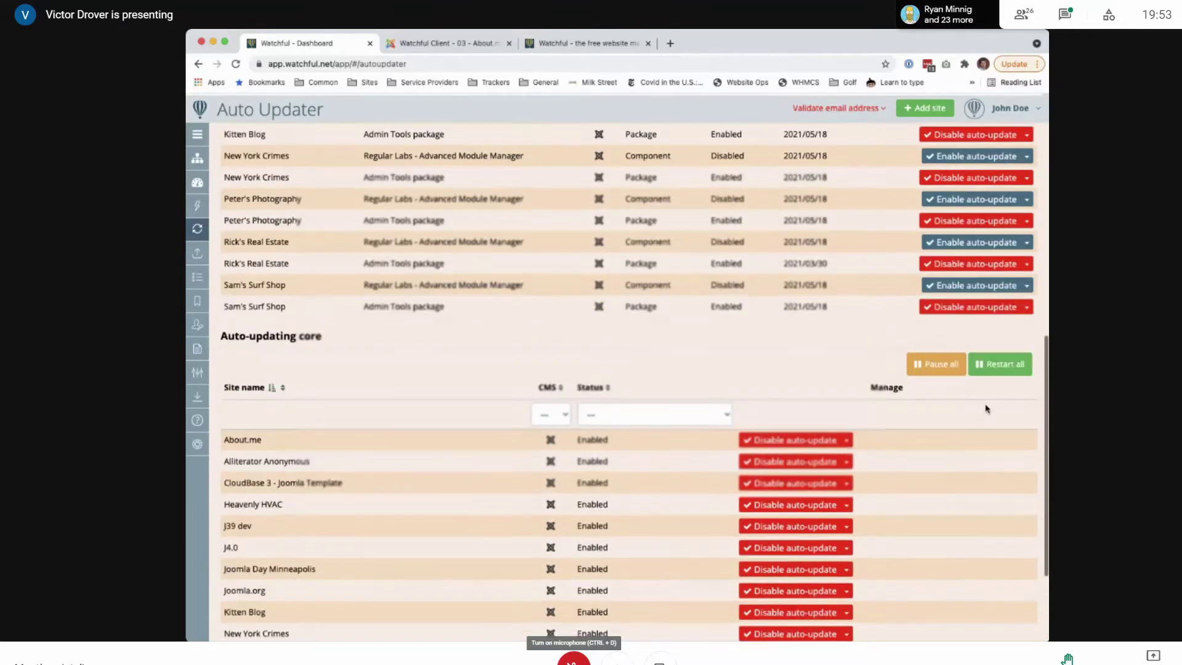
{"action": "scroll", "coordinate": [987, 409], "scroll_direction": "up", "scroll_amount": 5}
{"action": "scroll", "coordinate": [987, 409], "scroll_direction": "down", "scroll_amount": 10}
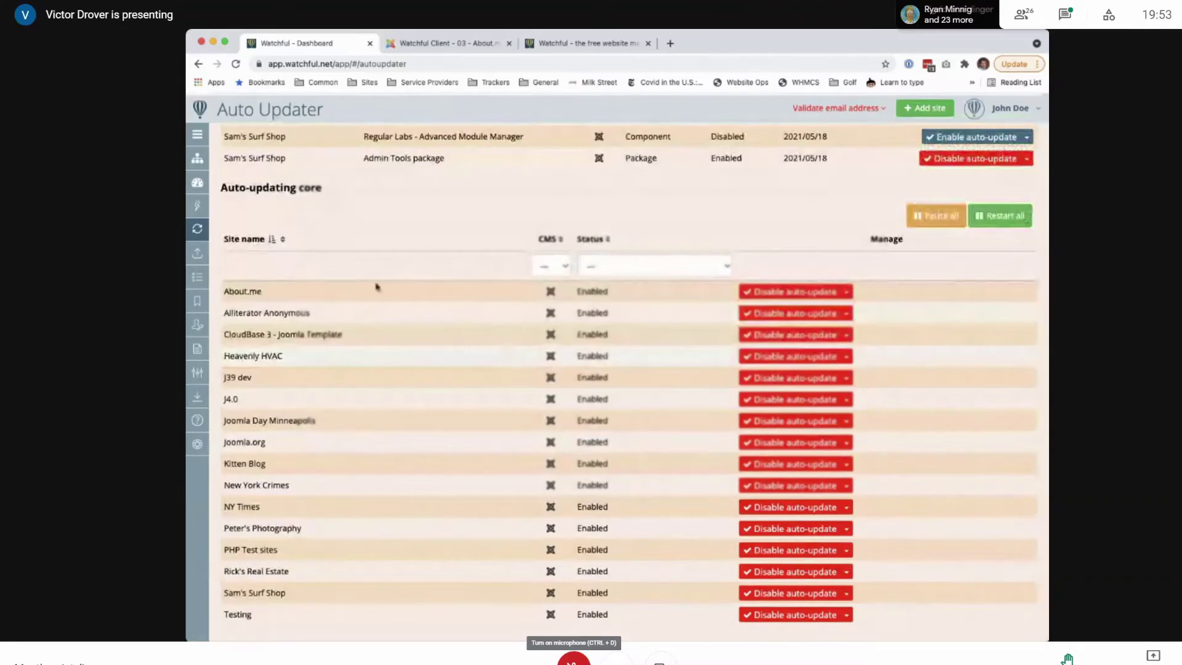
Delete the stale backup scheduling rule whose scope is any software
{"action": "scroll", "coordinate": [563, 385], "scroll_direction": "up", "scroll_amount": 10}
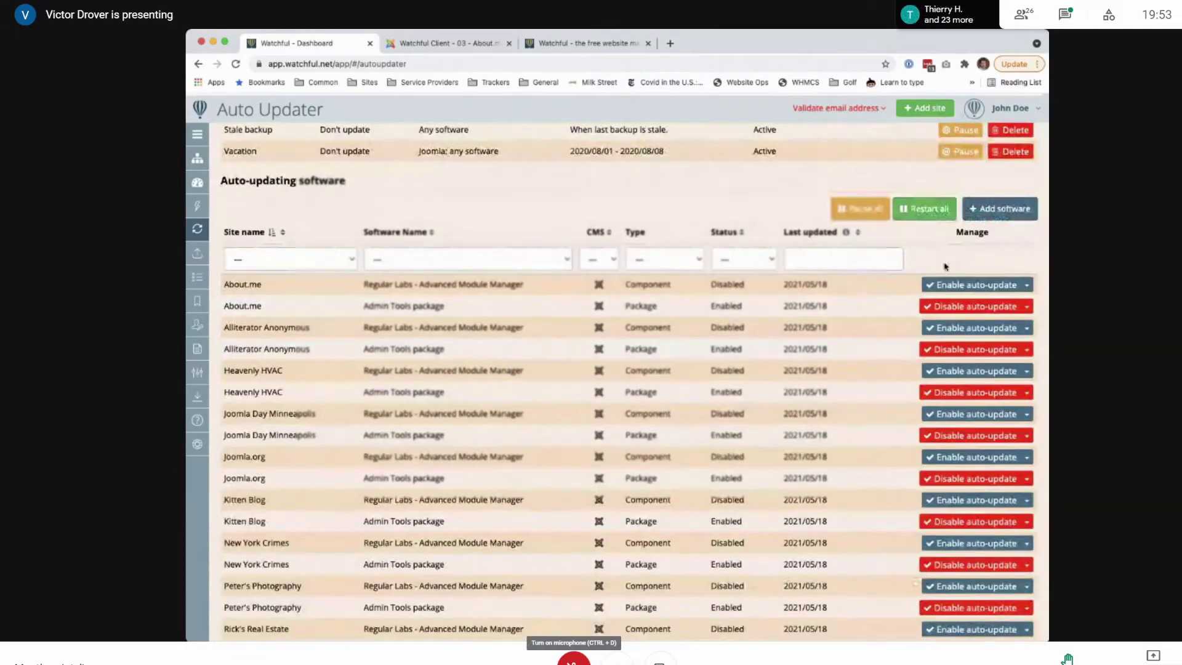
{"action": "scroll", "coordinate": [562, 489], "scroll_direction": "up", "scroll_amount": 3}
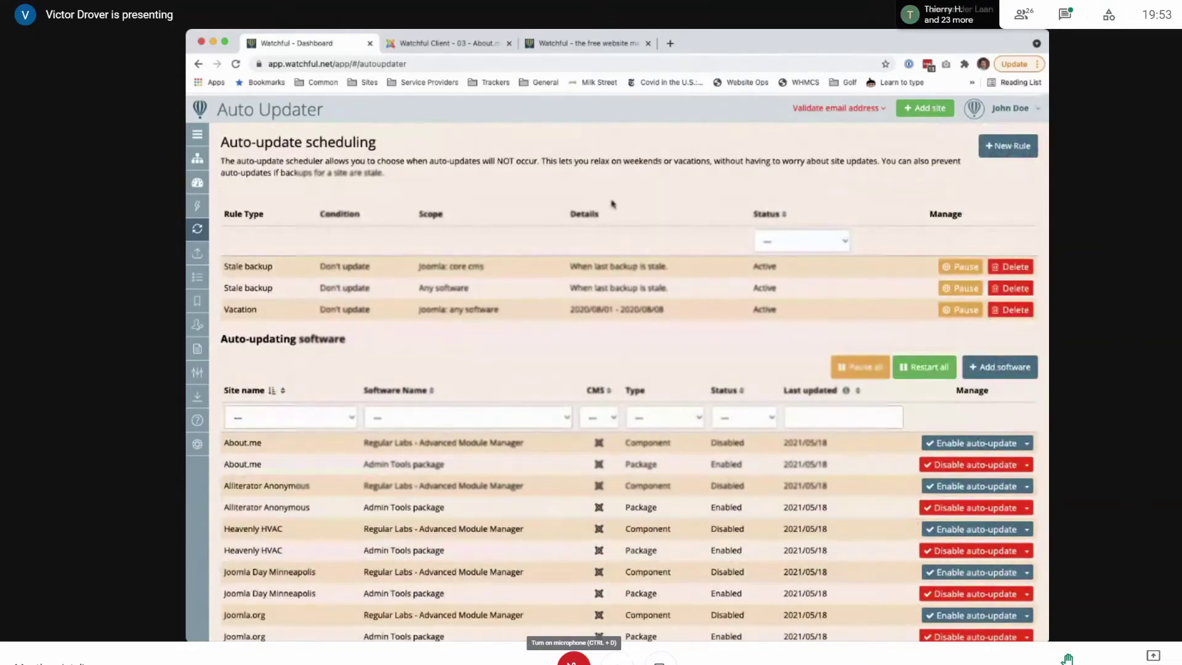
{"action": "left_click_drag", "start_coordinate": [410, 194], "coordinate": [220, 141]}
{"action": "left_click", "coordinate": [292, 182]}
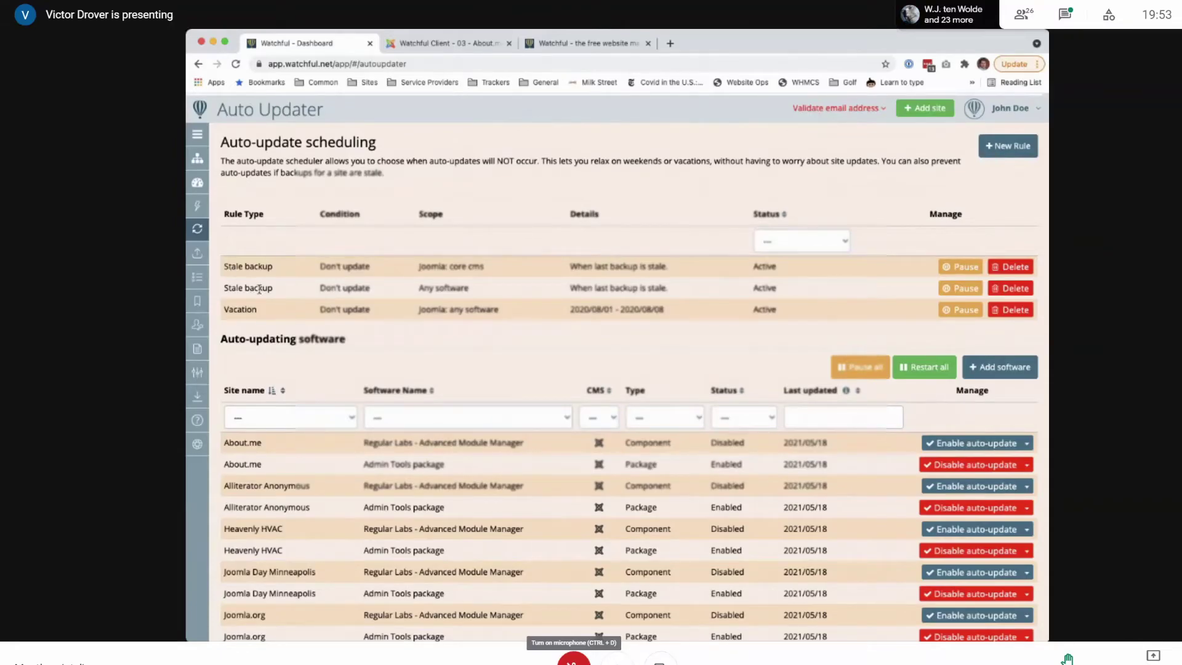
{"action": "left_click", "coordinate": [1010, 288]}
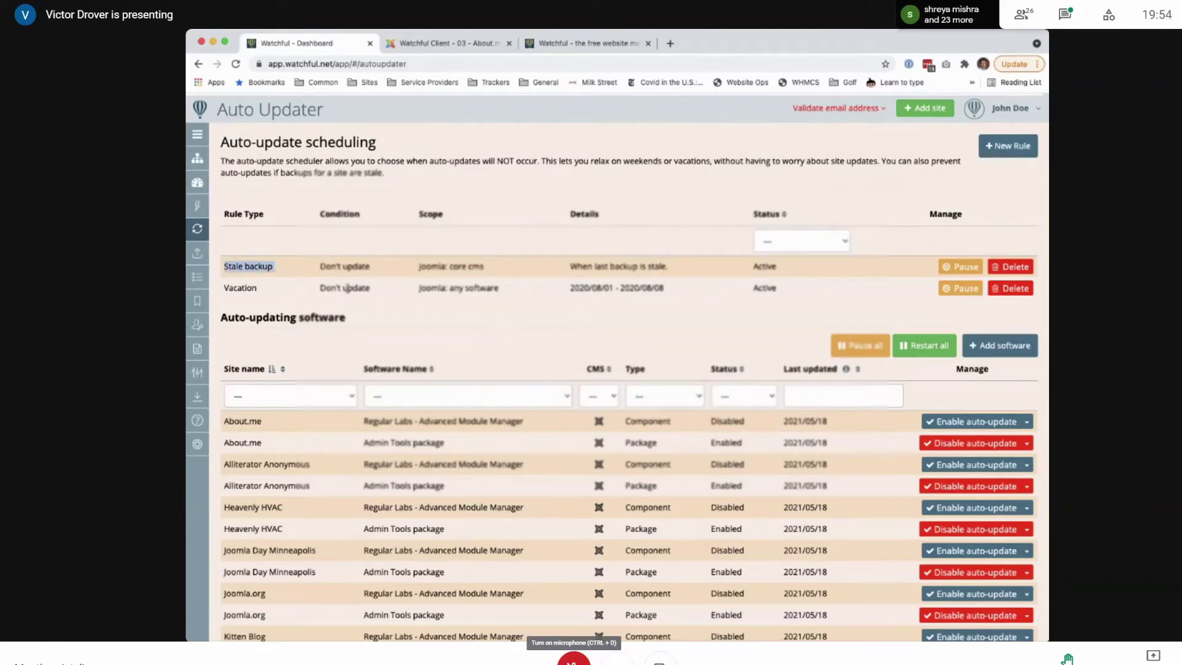
{"action": "triple_click", "coordinate": [451, 266]}
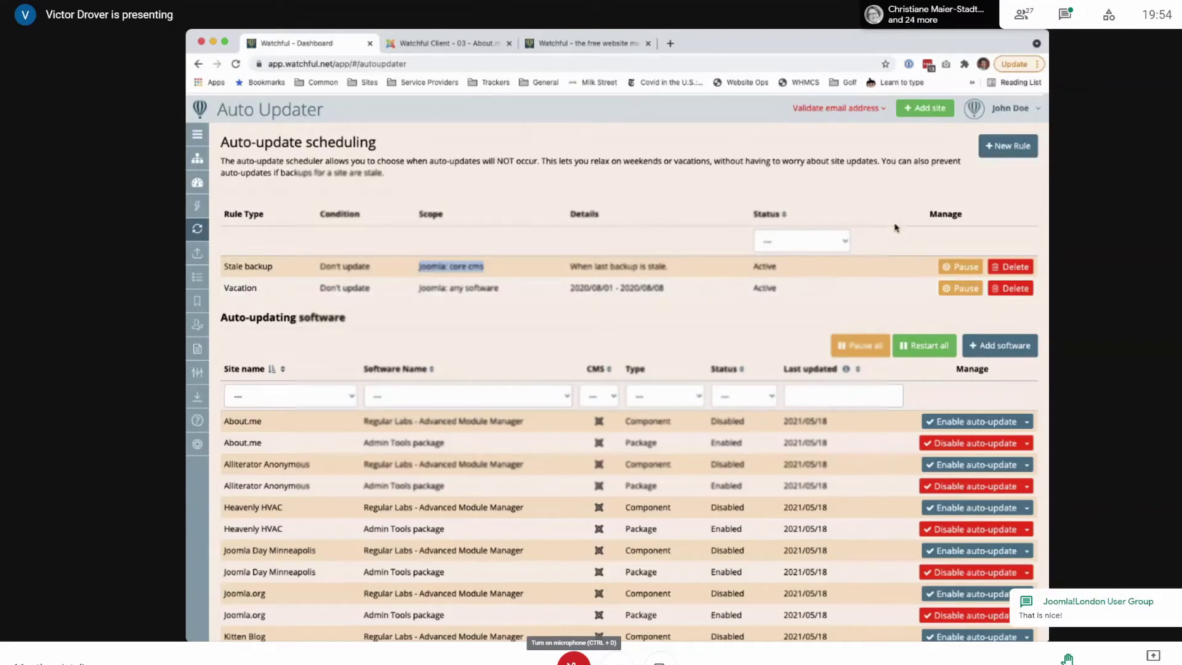
Create and save a Weekdays (Mon-Fri) exclusion rule for any Joomla software, running from the beginning of the day to the end of day
{"action": "left_click", "coordinate": [1010, 146]}
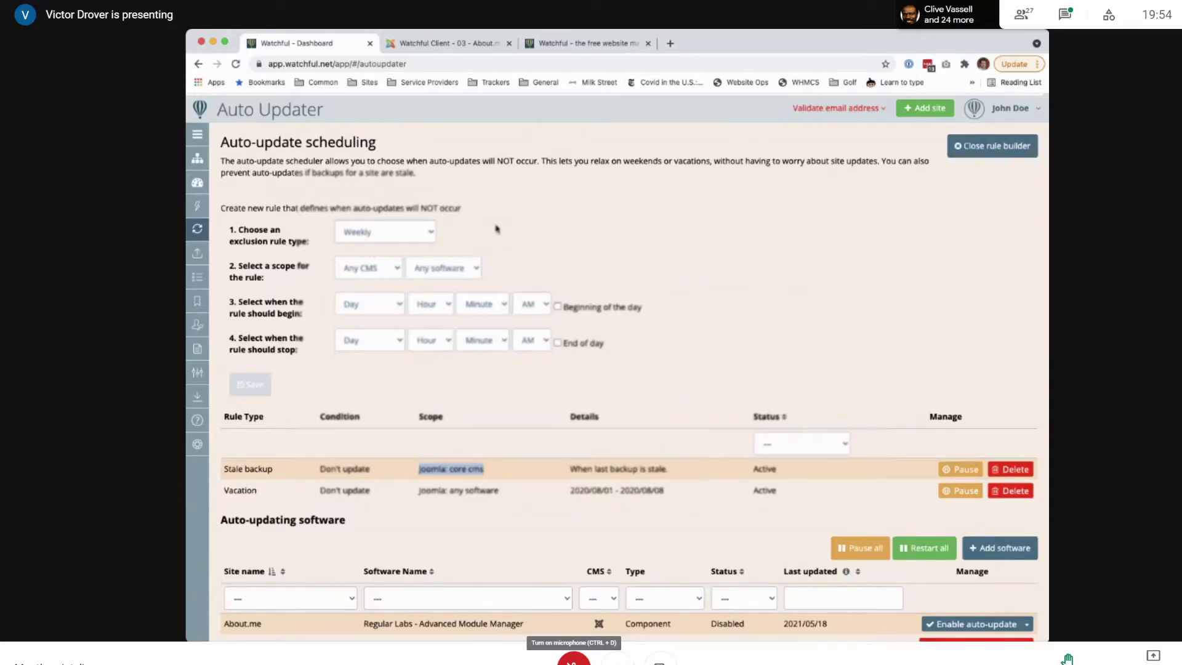
{"action": "scroll", "coordinate": [431, 222], "scroll_direction": "down", "scroll_amount": 1}
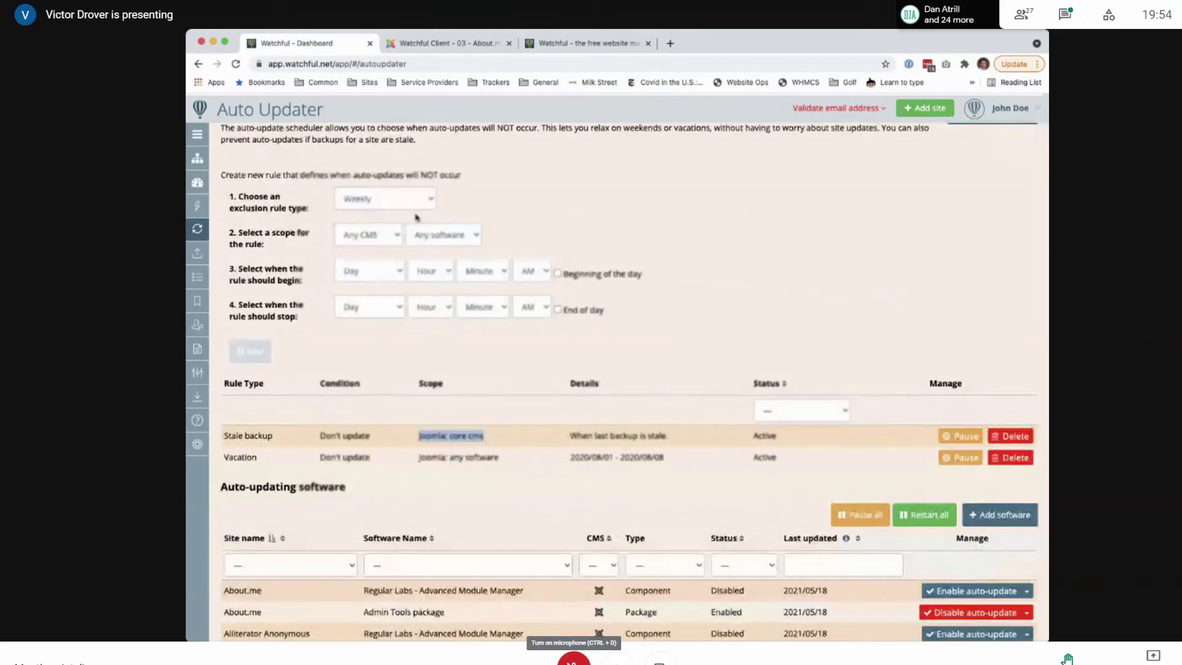
{"action": "left_click", "coordinate": [407, 233]}
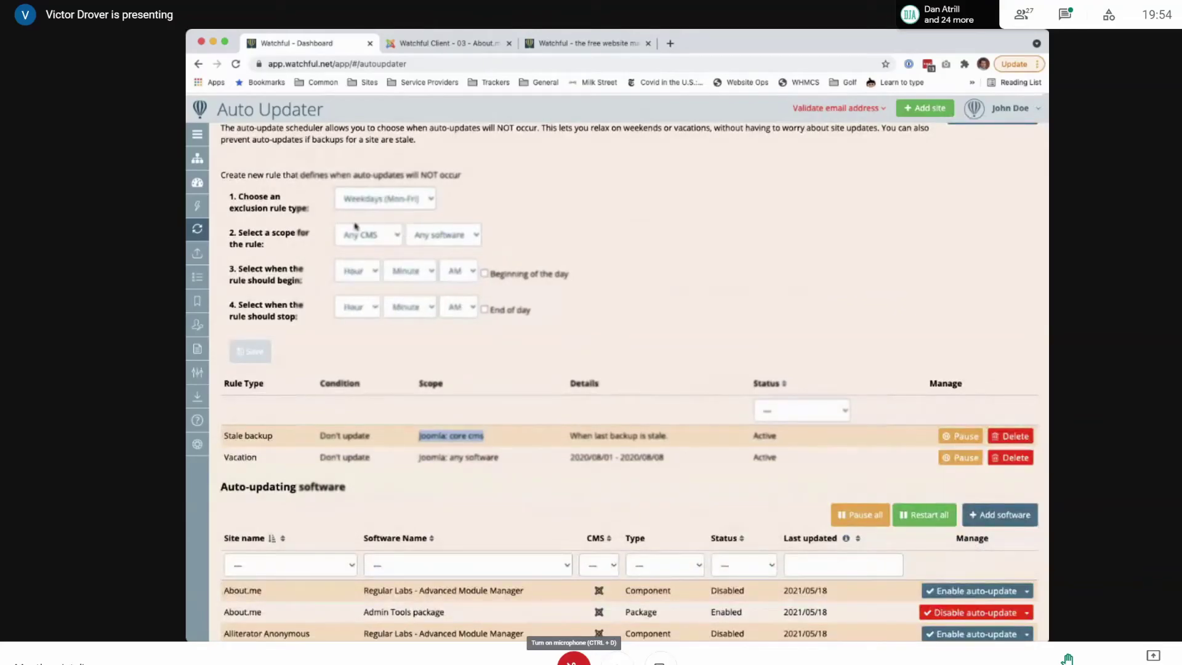
{"action": "left_click", "coordinate": [360, 269]}
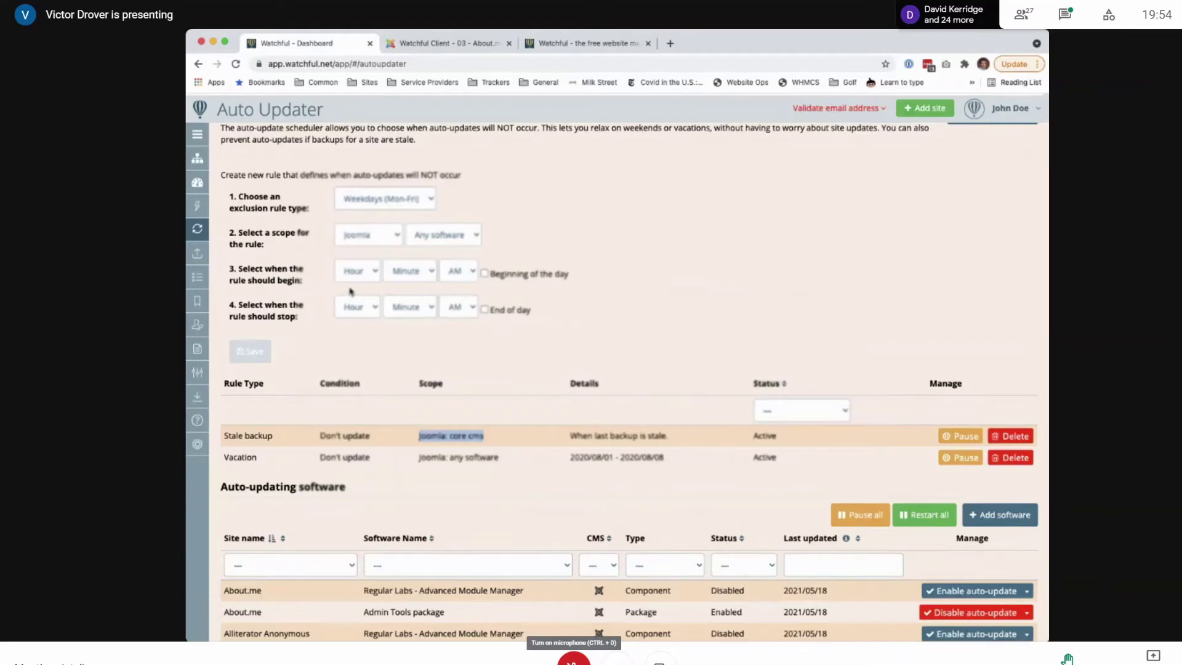
{"action": "left_click", "coordinate": [359, 408]}
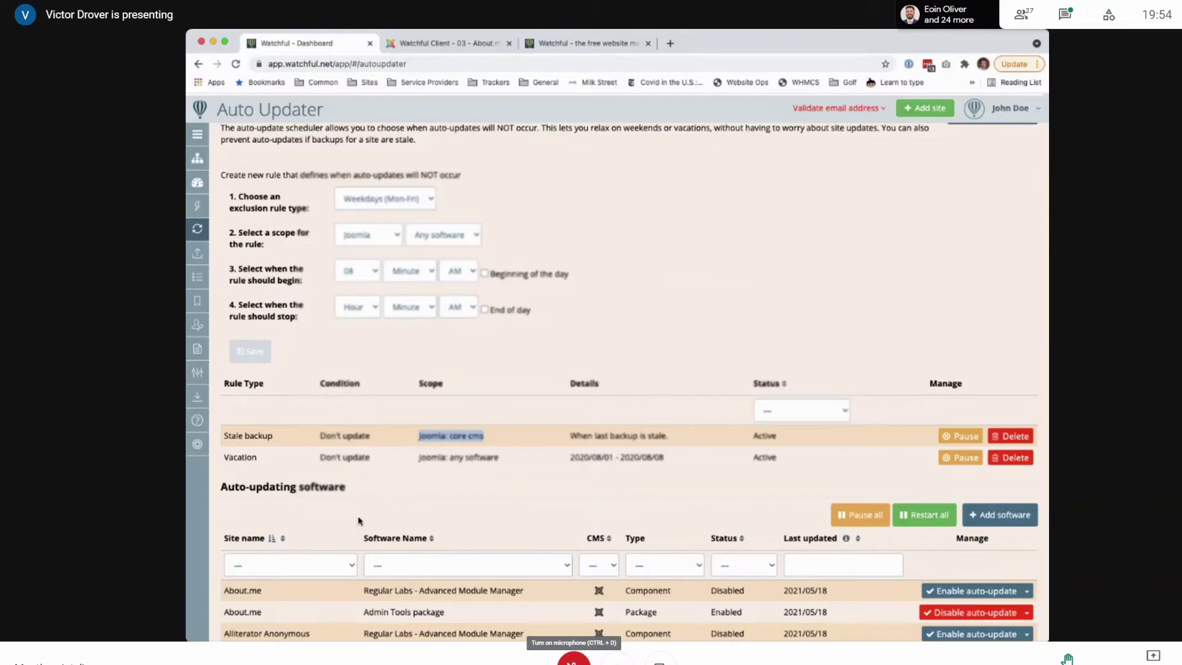
{"action": "left_click", "coordinate": [360, 537]}
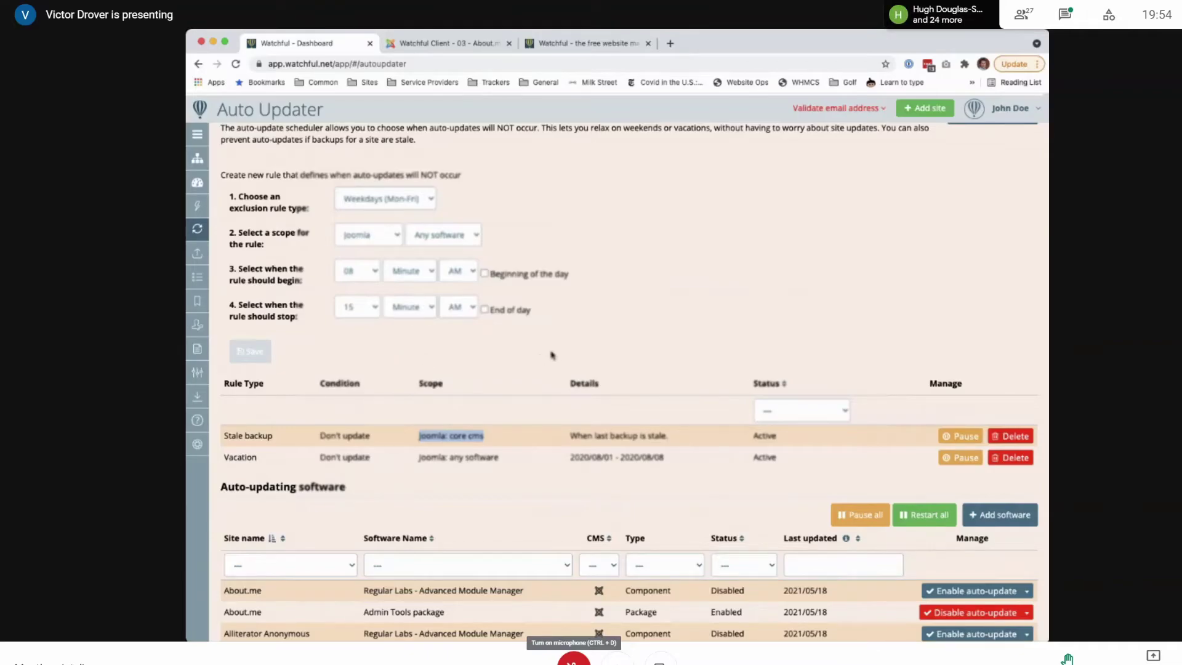
{"action": "left_click", "coordinate": [516, 292]}
{"action": "left_click", "coordinate": [506, 326]}
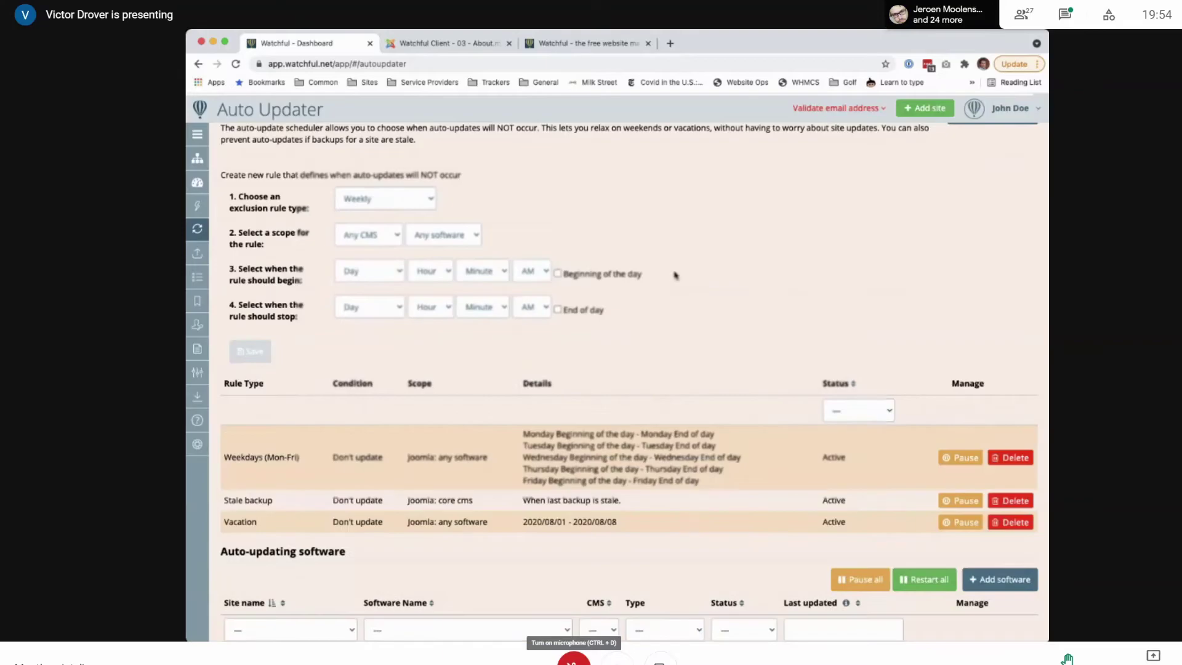
{"action": "scroll", "coordinate": [591, 326], "scroll_direction": "down", "scroll_amount": 2}
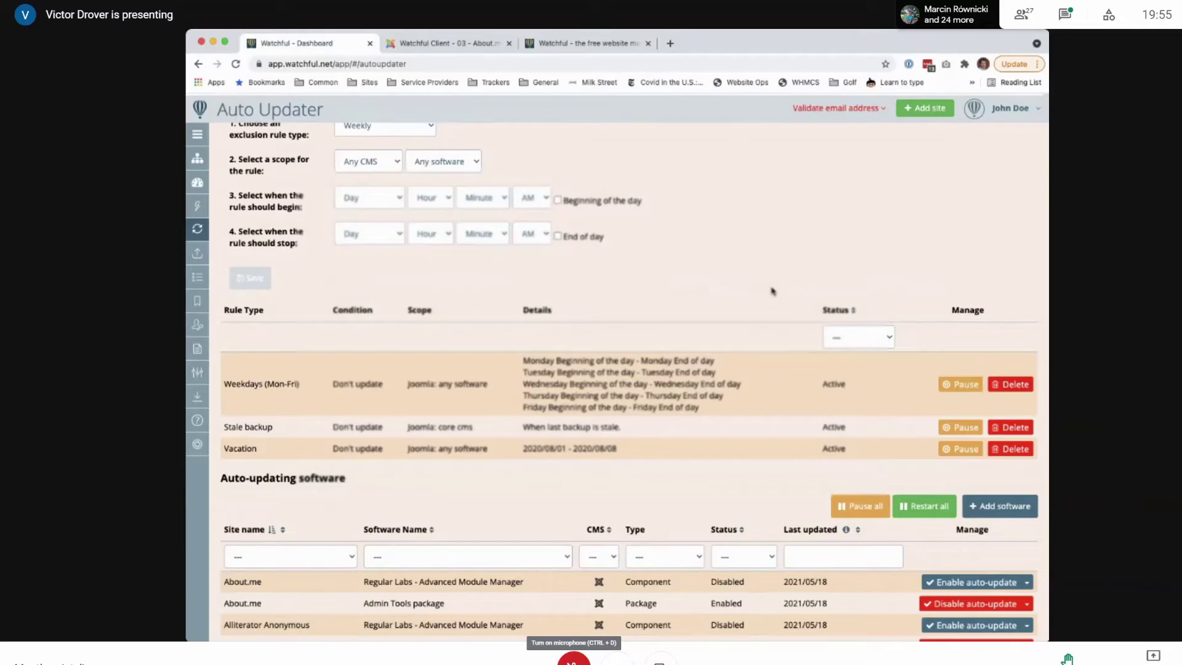
Examine the auto-update scheduling rules alongside the auto-updating software and auto-updating core lists
{"action": "scroll", "coordinate": [772, 291], "scroll_direction": "down", "scroll_amount": 10}
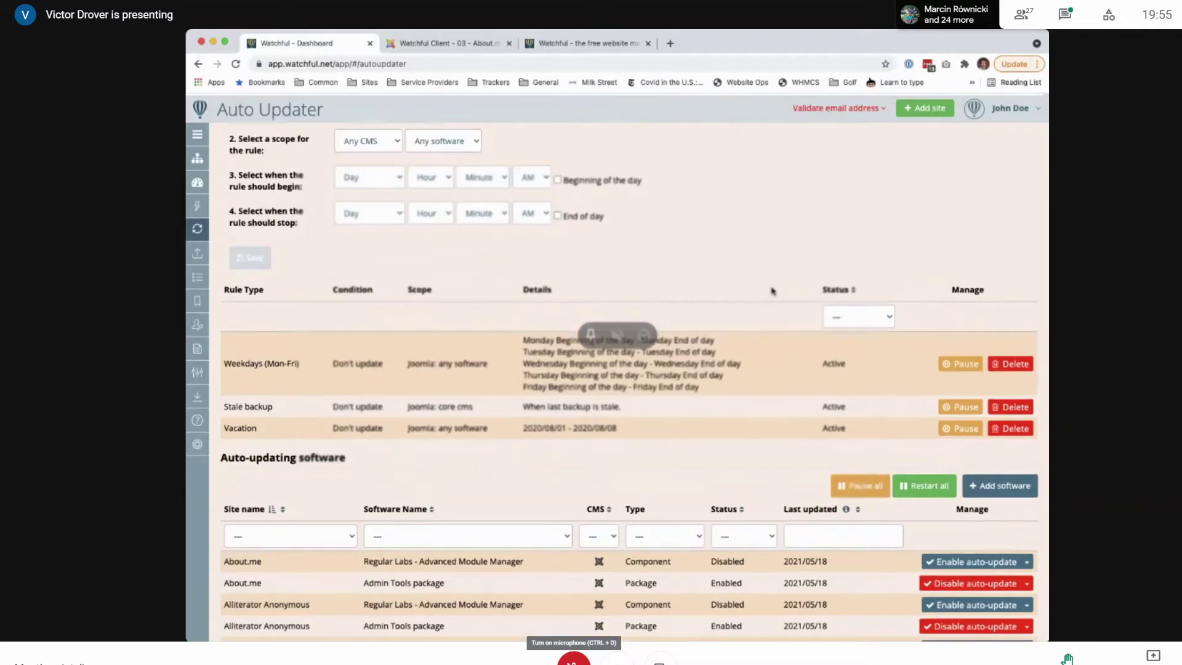
{"action": "scroll", "coordinate": [772, 291], "scroll_direction": "up", "scroll_amount": 15}
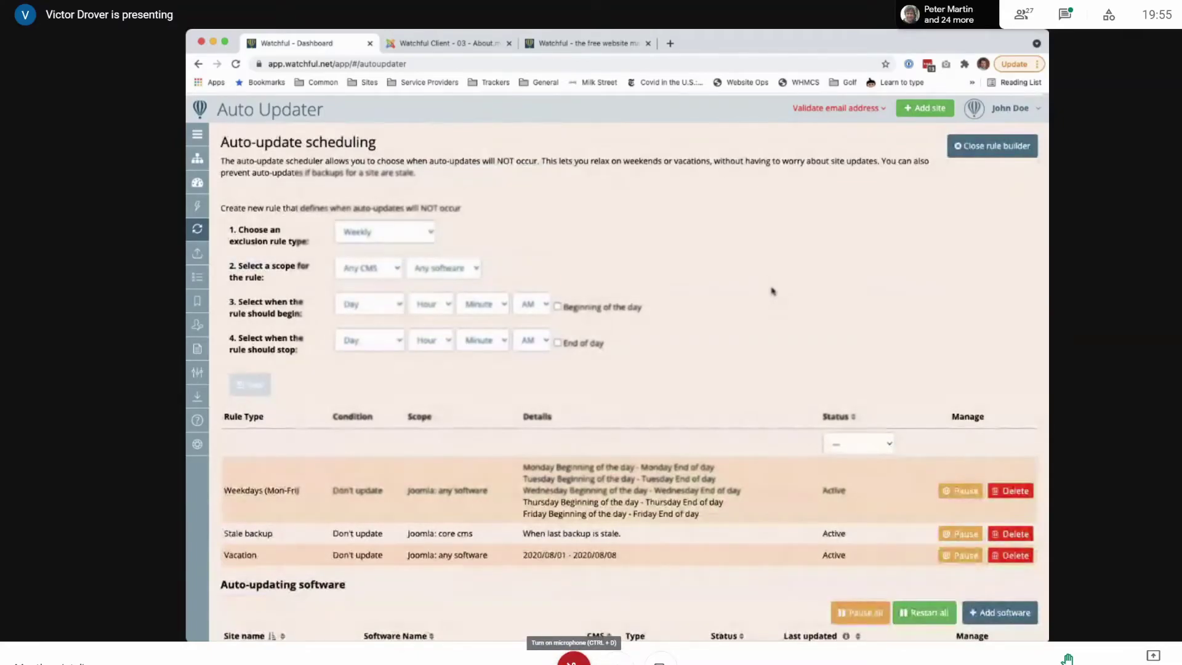
{"action": "scroll", "coordinate": [772, 290], "scroll_direction": "down", "scroll_amount": 6}
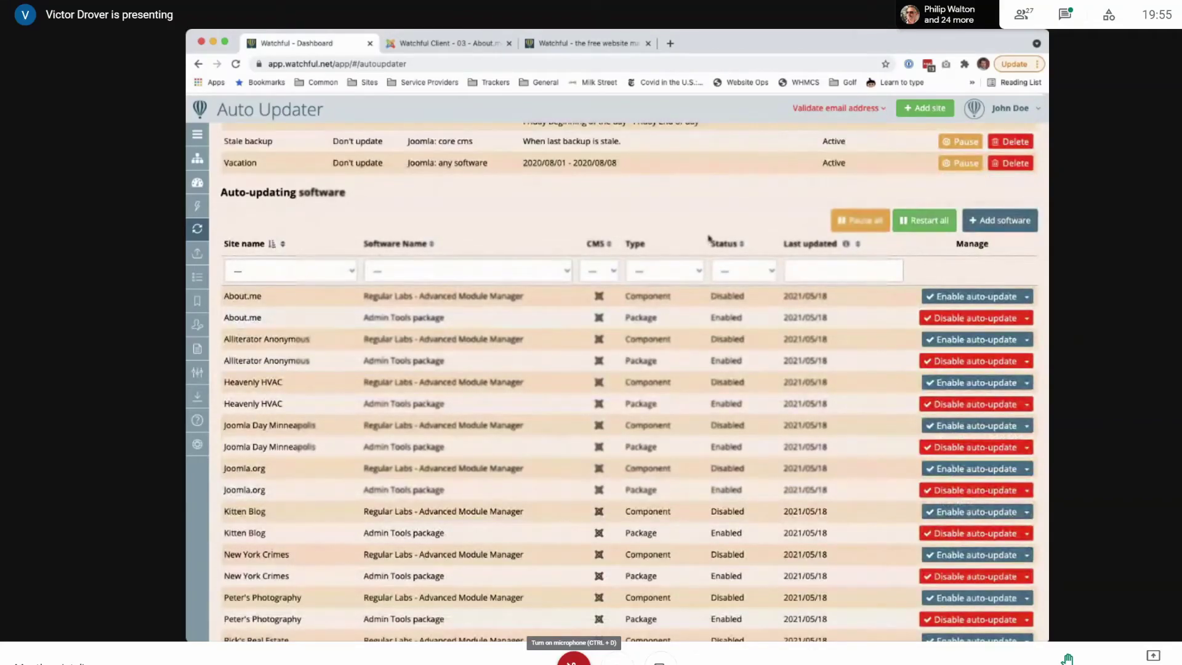
{"action": "scroll", "coordinate": [563, 258], "scroll_direction": "down", "scroll_amount": 9}
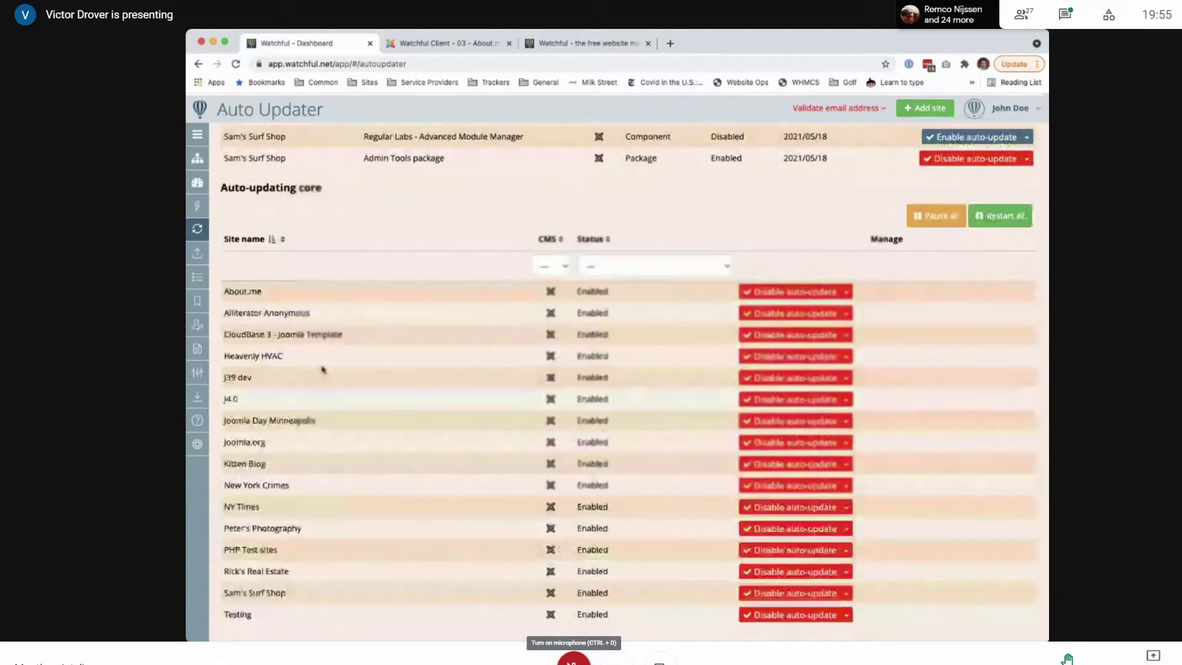
{"action": "triple_click", "coordinate": [308, 207]}
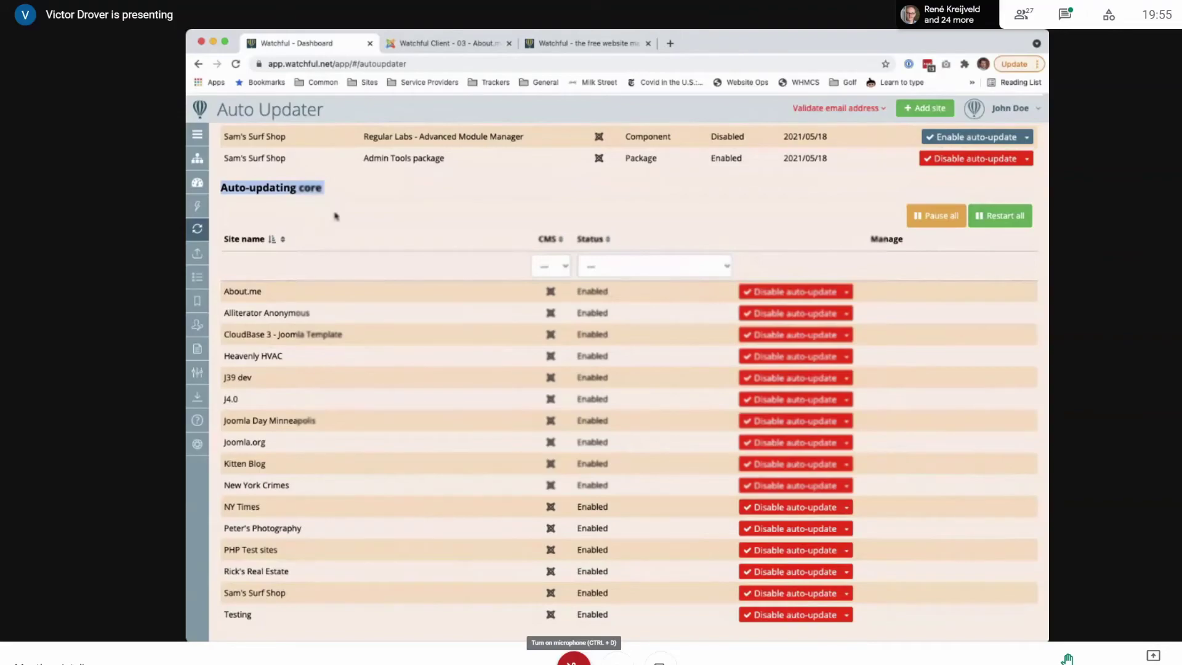
{"action": "left_click", "coordinate": [363, 216]}
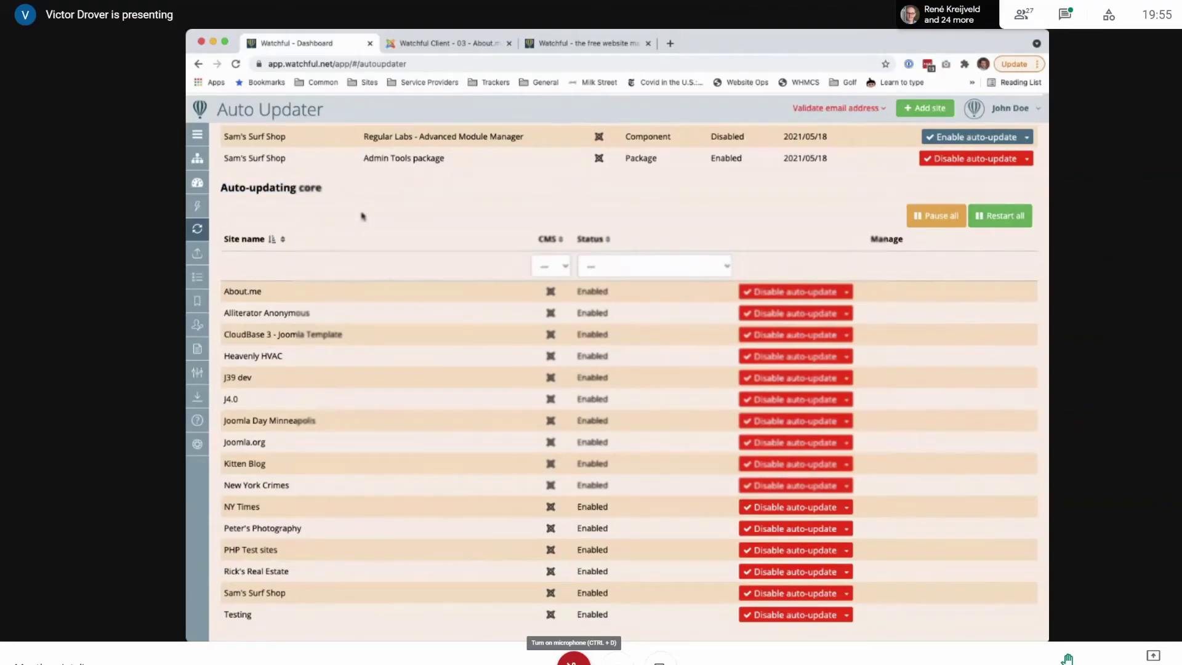
{"action": "left_click_drag", "start_coordinate": [335, 211], "coordinate": [222, 205]}
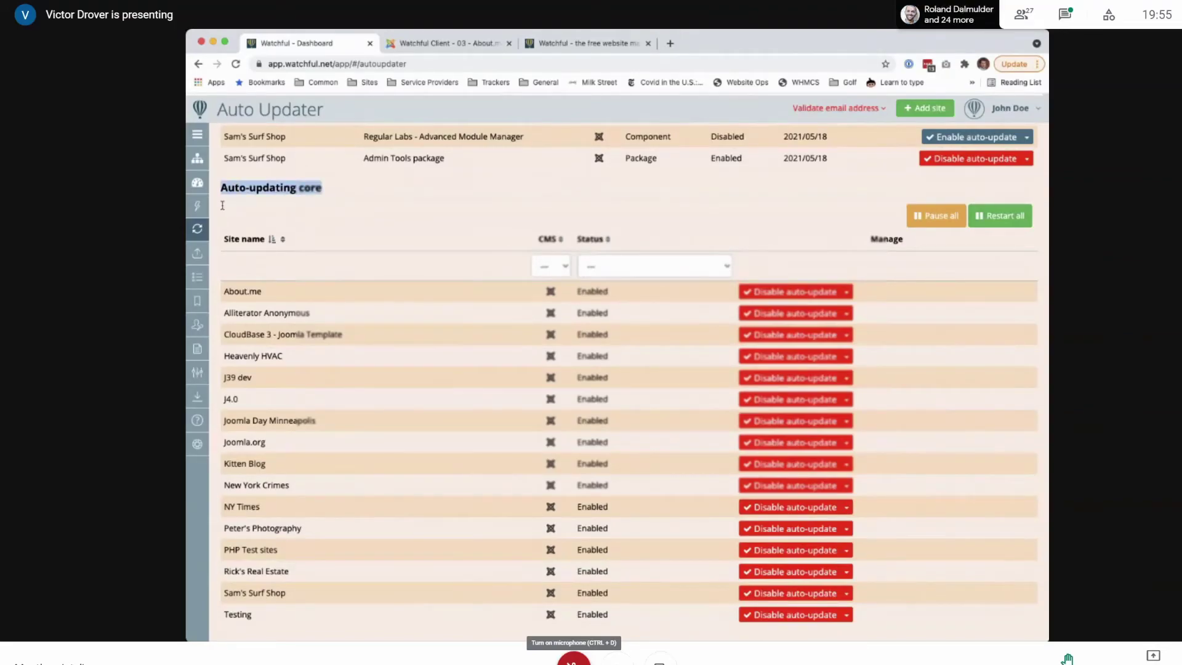
{"action": "triple_click", "coordinate": [222, 205]}
{"action": "scroll", "coordinate": [338, 250], "scroll_direction": "up", "scroll_amount": 7}
{"action": "scroll", "coordinate": [338, 250], "scroll_direction": "up", "scroll_amount": 8}
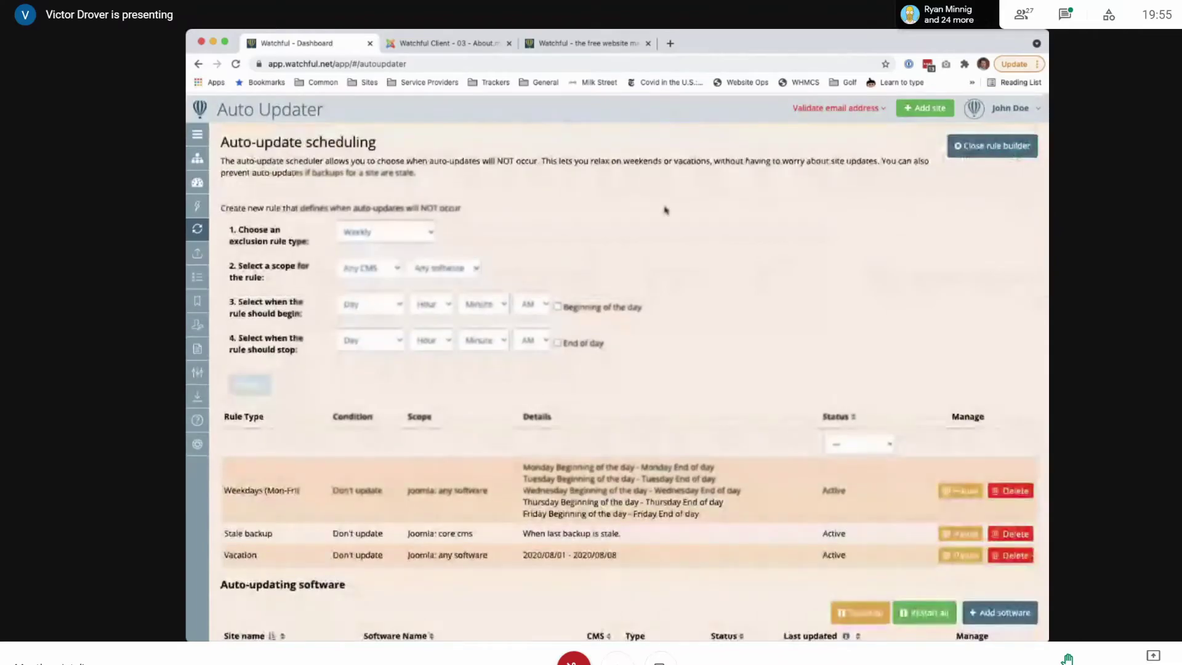
{"action": "scroll", "coordinate": [636, 279], "scroll_direction": "down", "scroll_amount": 8}
{"action": "scroll", "coordinate": [637, 278], "scroll_direction": "up", "scroll_amount": 10}
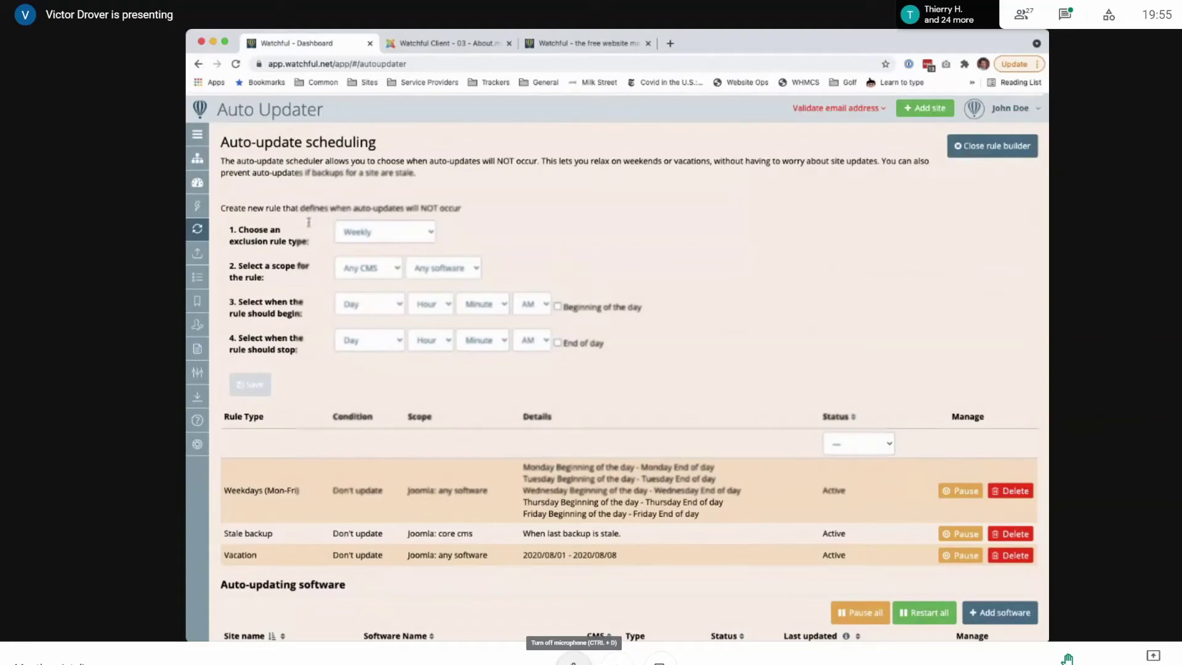
{"action": "triple_click", "coordinate": [309, 222]}
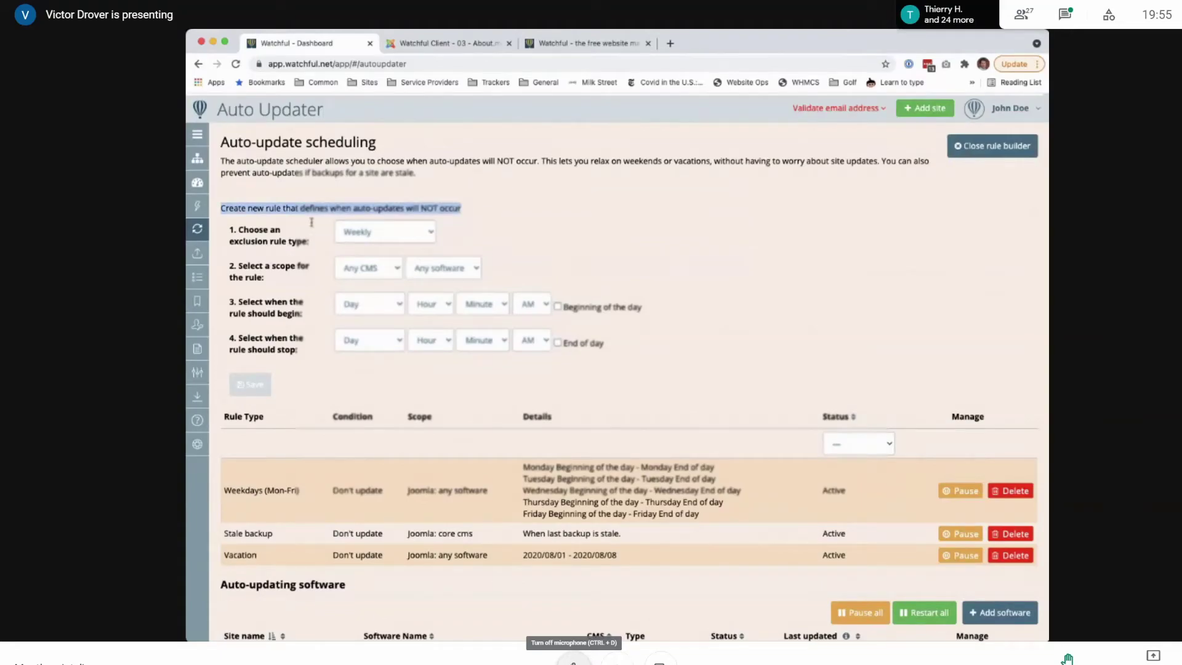
{"action": "left_click", "coordinate": [773, 315]}
Close the auto-update rule builder and expand the navigation sidebar to show its page names
{"action": "left_click", "coordinate": [985, 148]}
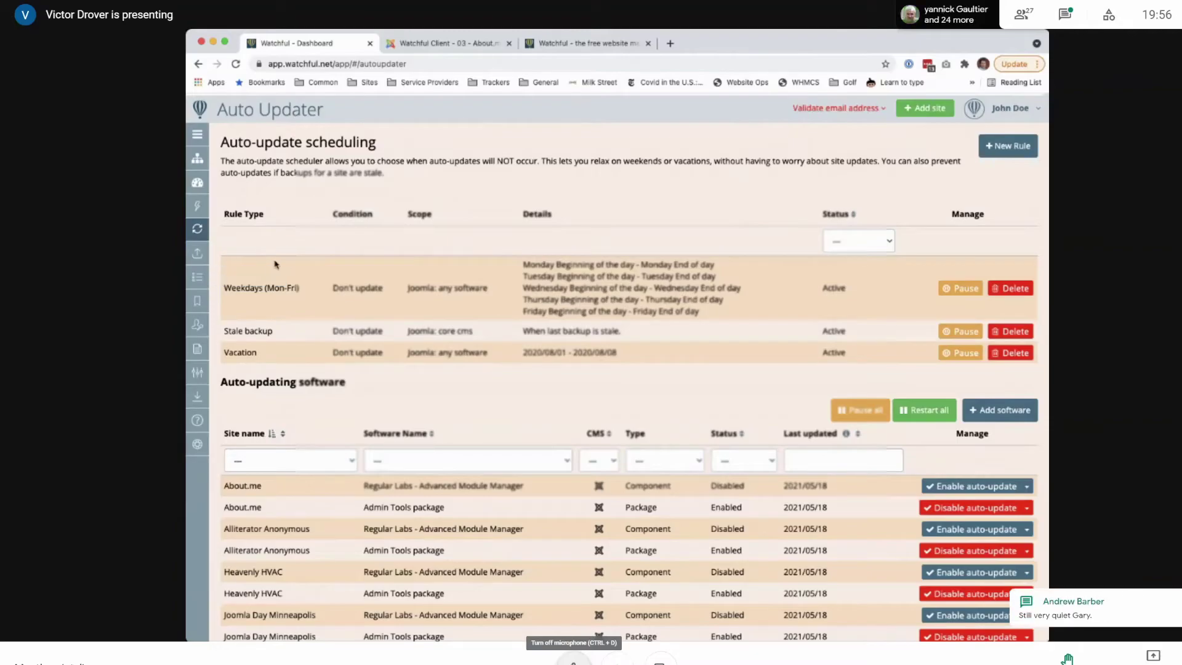
{"action": "left_click", "coordinate": [197, 159]}
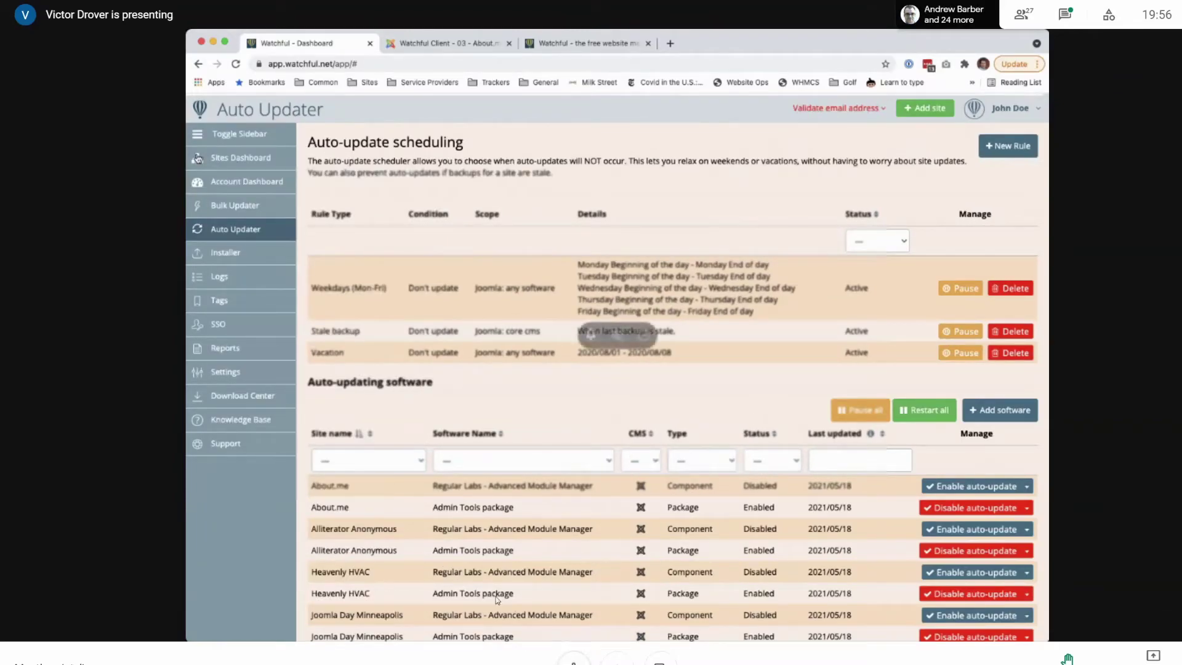
{"action": "triple_click", "coordinate": [620, 311]}
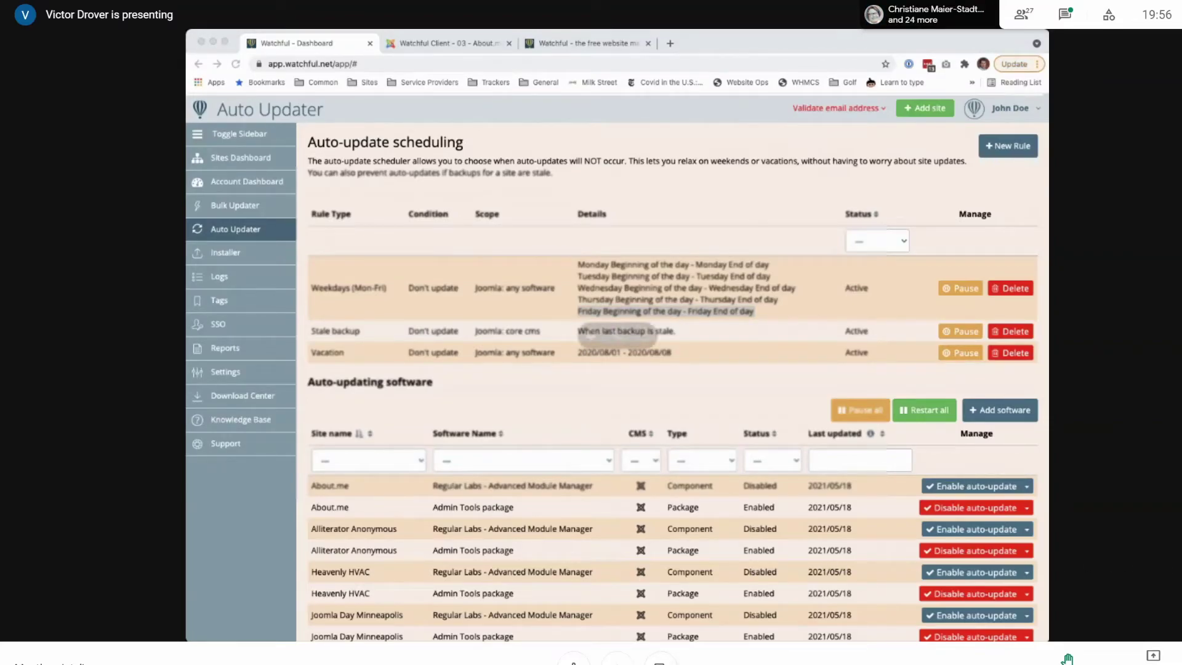
{"action": "left_click", "coordinate": [585, 328]}
{"action": "triple_click", "coordinate": [584, 300]}
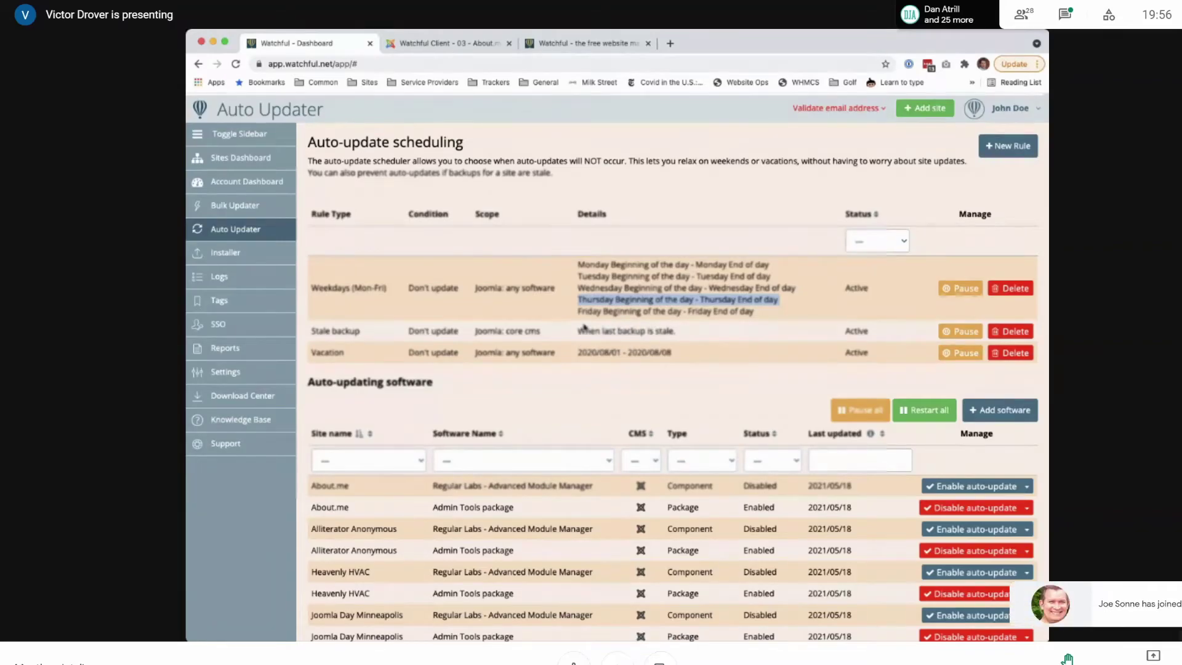
Switch to the Google Meet settings and check the available microphone devices in the audio options
{"action": "left_click", "coordinate": [1173, 654]}
{"action": "left_click", "coordinate": [1112, 611]}
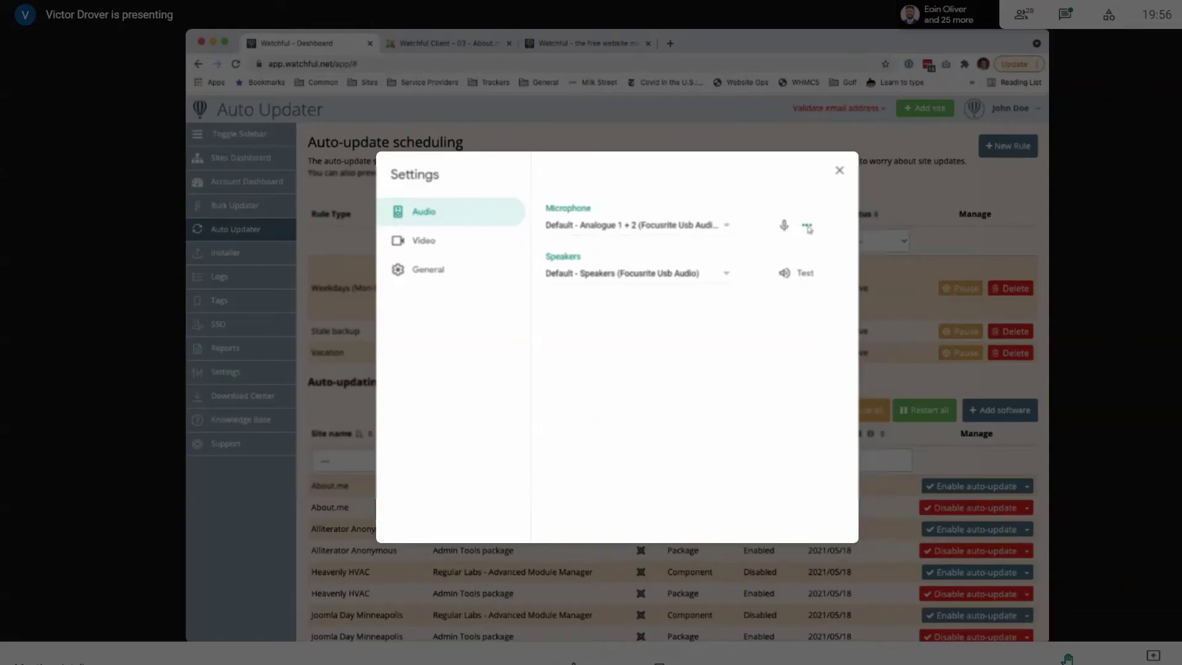
{"action": "left_click", "coordinate": [589, 228]}
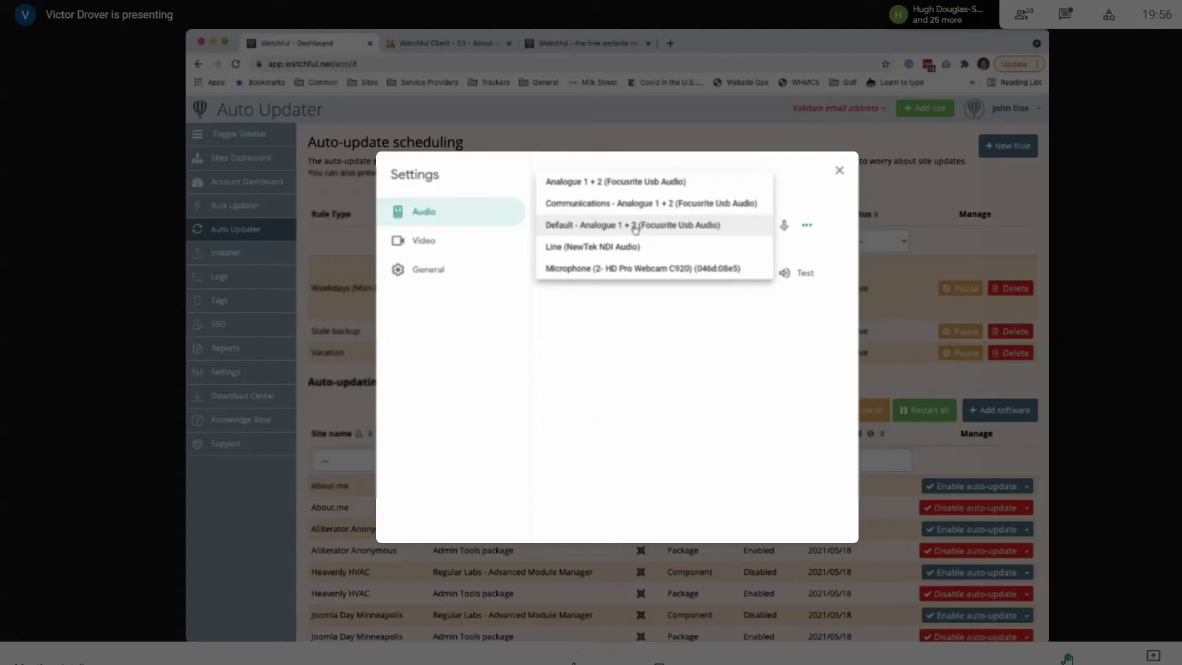
{"action": "left_click", "coordinate": [839, 170]}
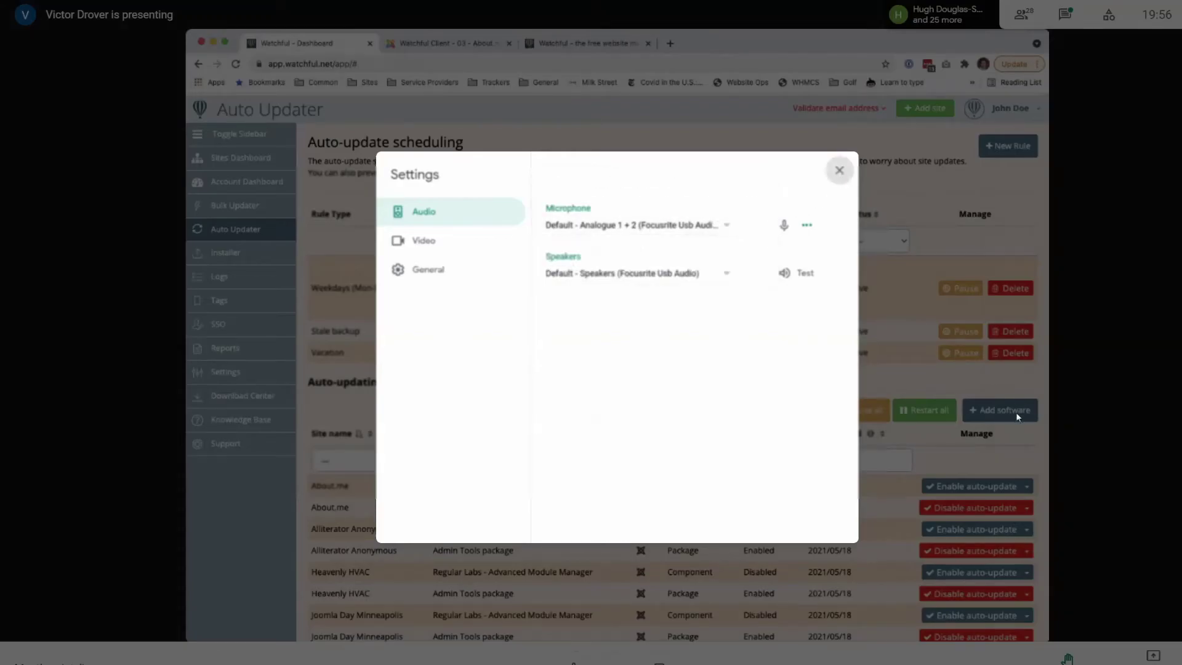
{"action": "left_click", "coordinate": [839, 170]}
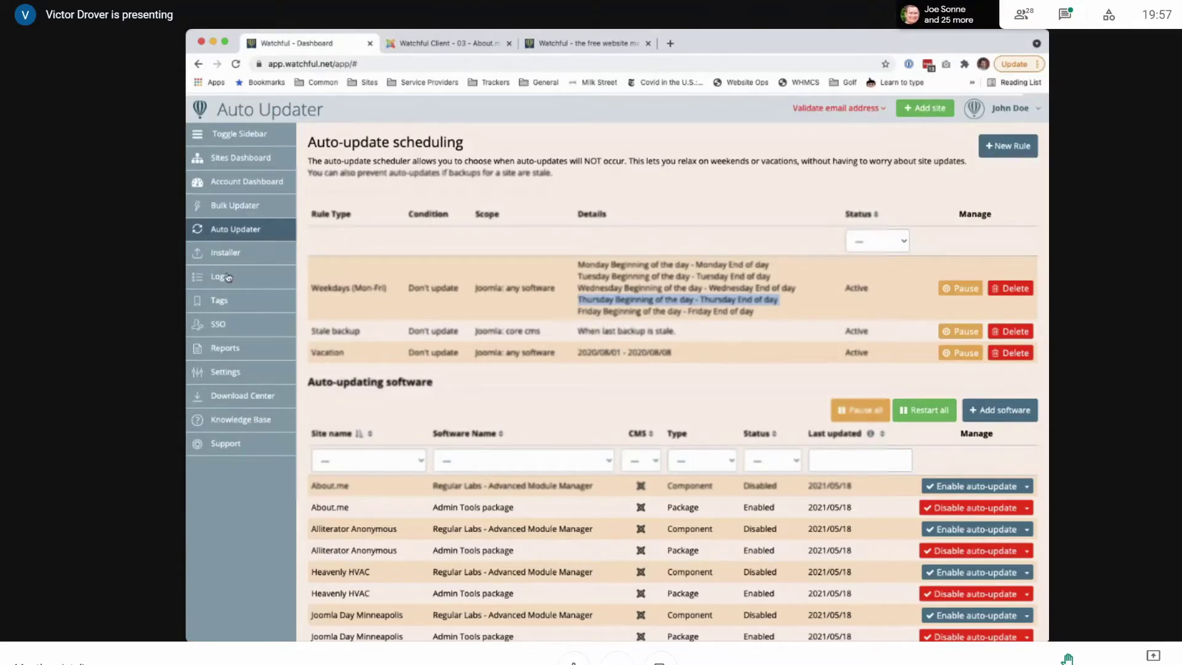
Open Watchful's Installer page and select all listed sites, with the meeting microphone muted
{"action": "left_click", "coordinate": [283, 254]}
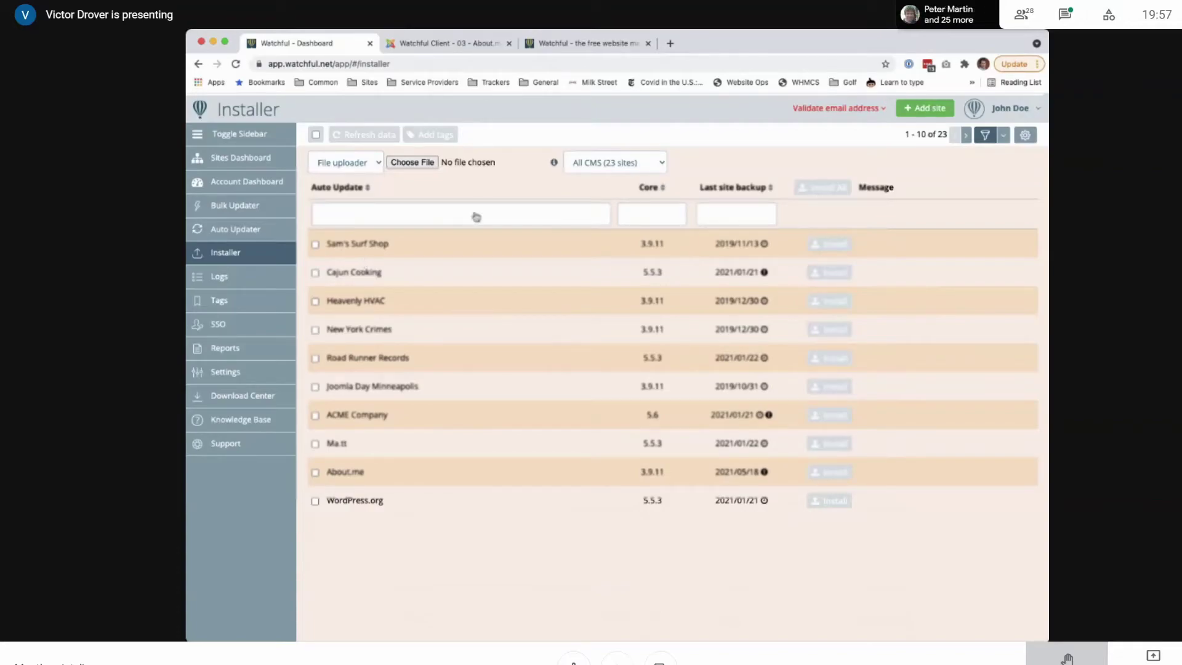
{"action": "key", "text": "ctrl+d"}
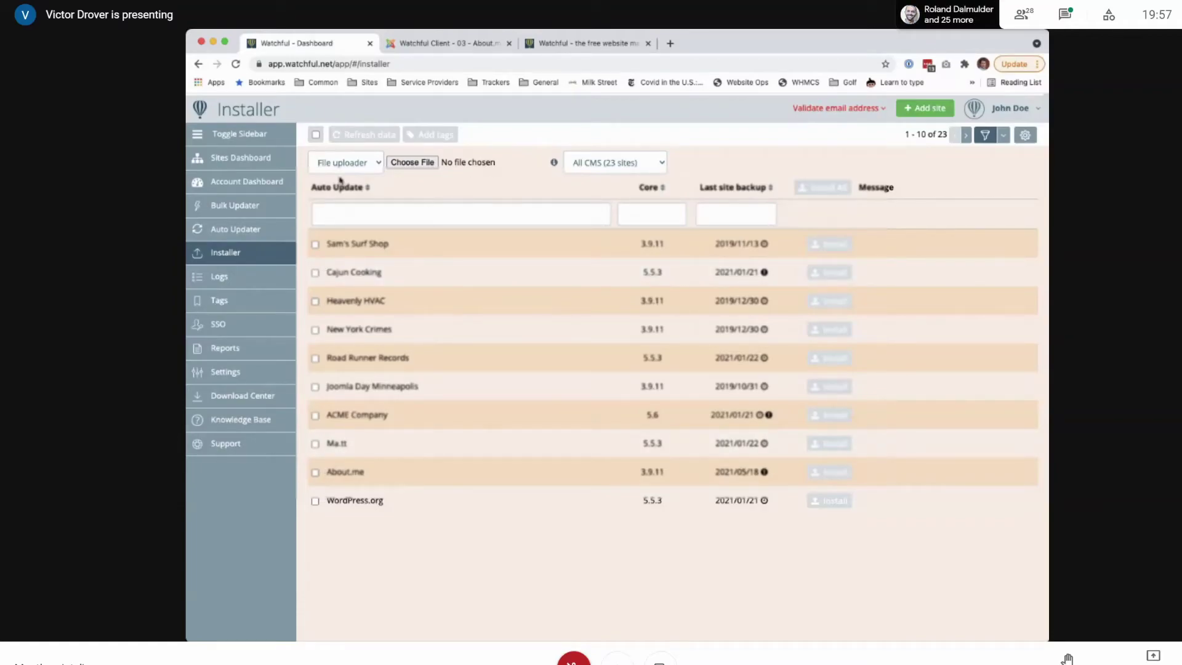
{"action": "left_click", "coordinate": [315, 134]}
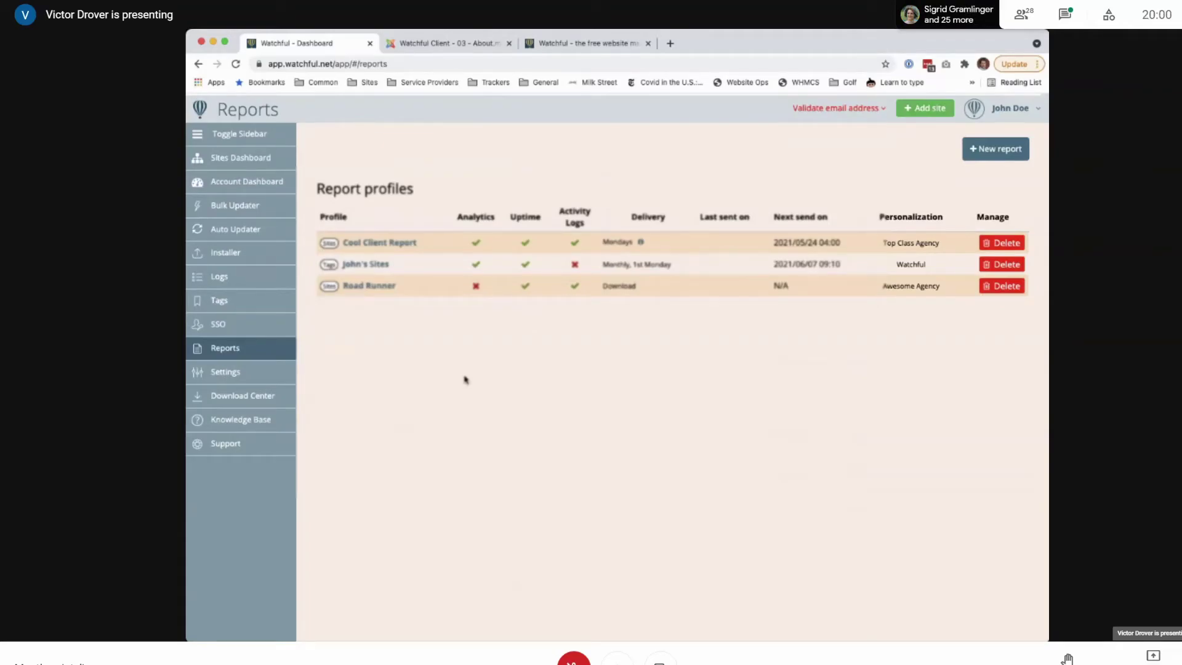
On the public Watchful website, open the customer success story on how Inspry grew recurring revenue and streamlined client onboarding
{"action": "left_click", "coordinate": [593, 44]}
{"action": "scroll", "coordinate": [734, 266], "scroll_direction": "down", "scroll_amount": 15}
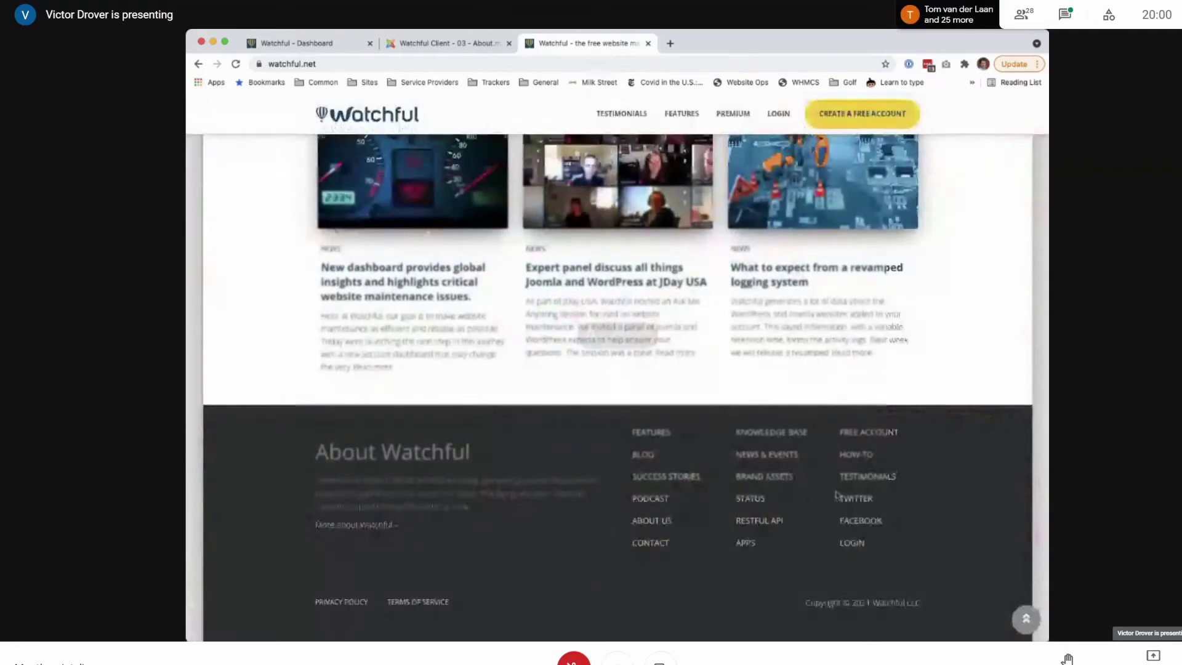
{"action": "left_click", "coordinate": [668, 488]}
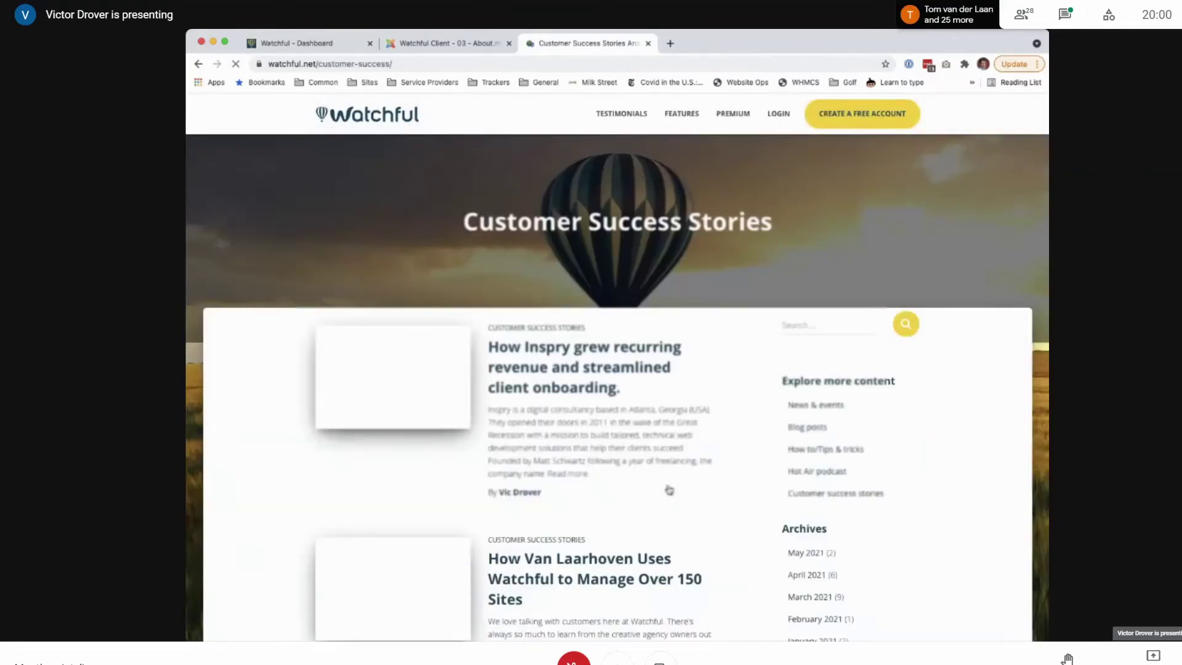
{"action": "left_click", "coordinate": [555, 380]}
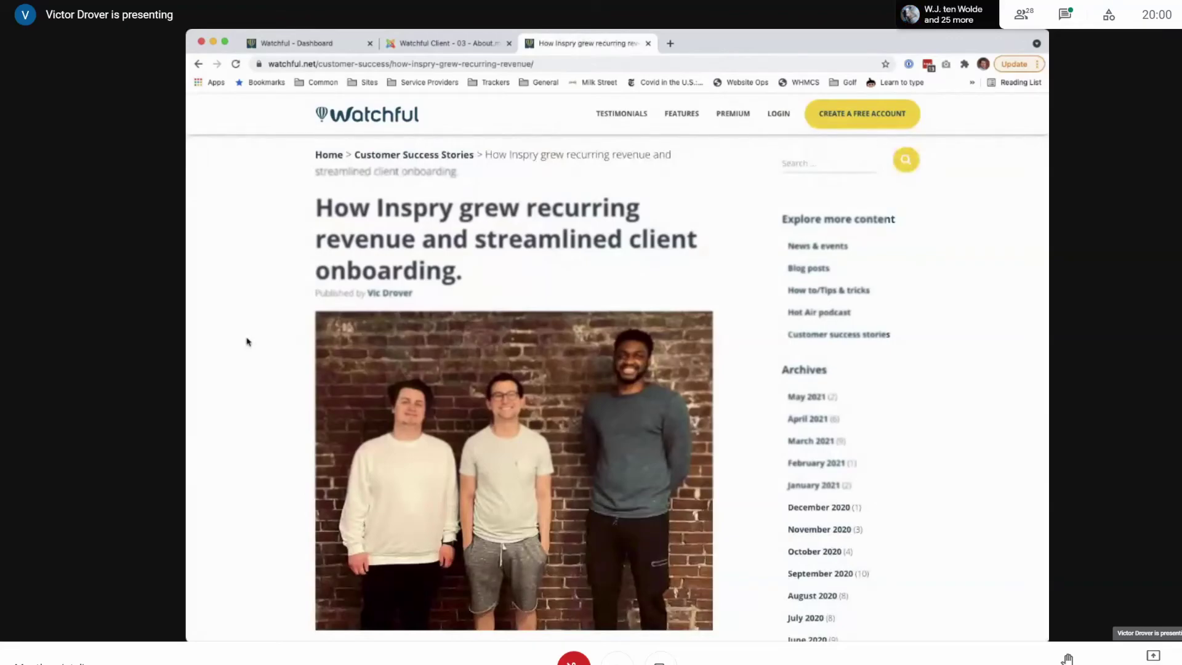
{"action": "scroll", "coordinate": [246, 341], "scroll_direction": "down", "scroll_amount": 1}
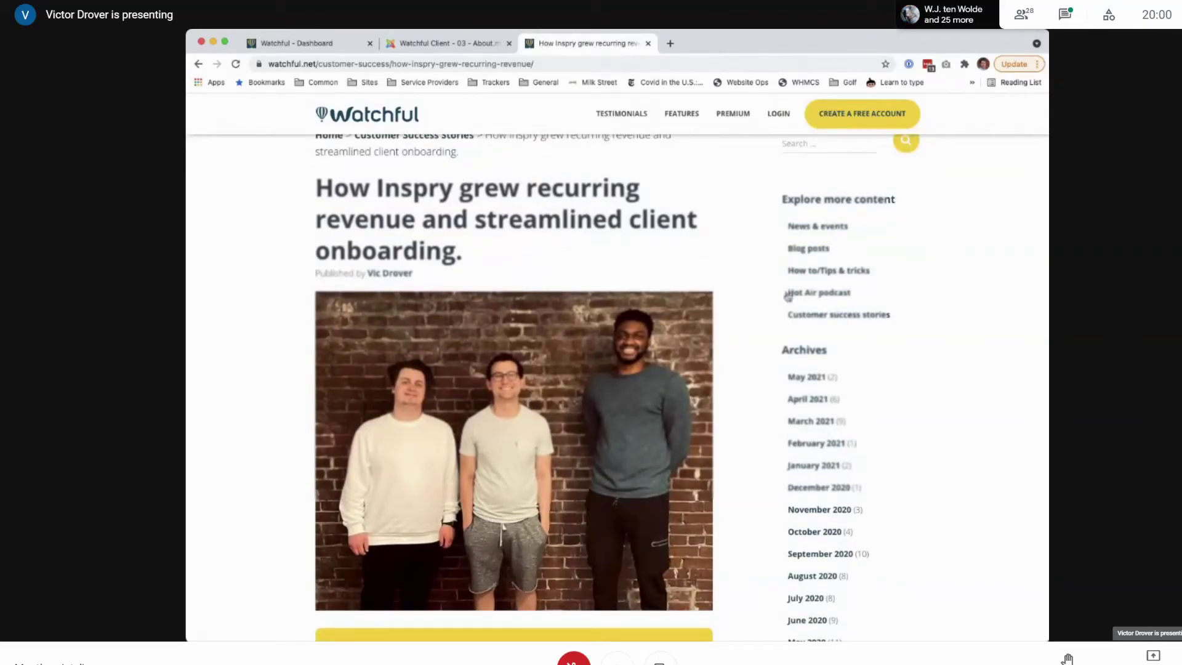
{"action": "scroll", "coordinate": [761, 326], "scroll_direction": "up", "scroll_amount": 1}
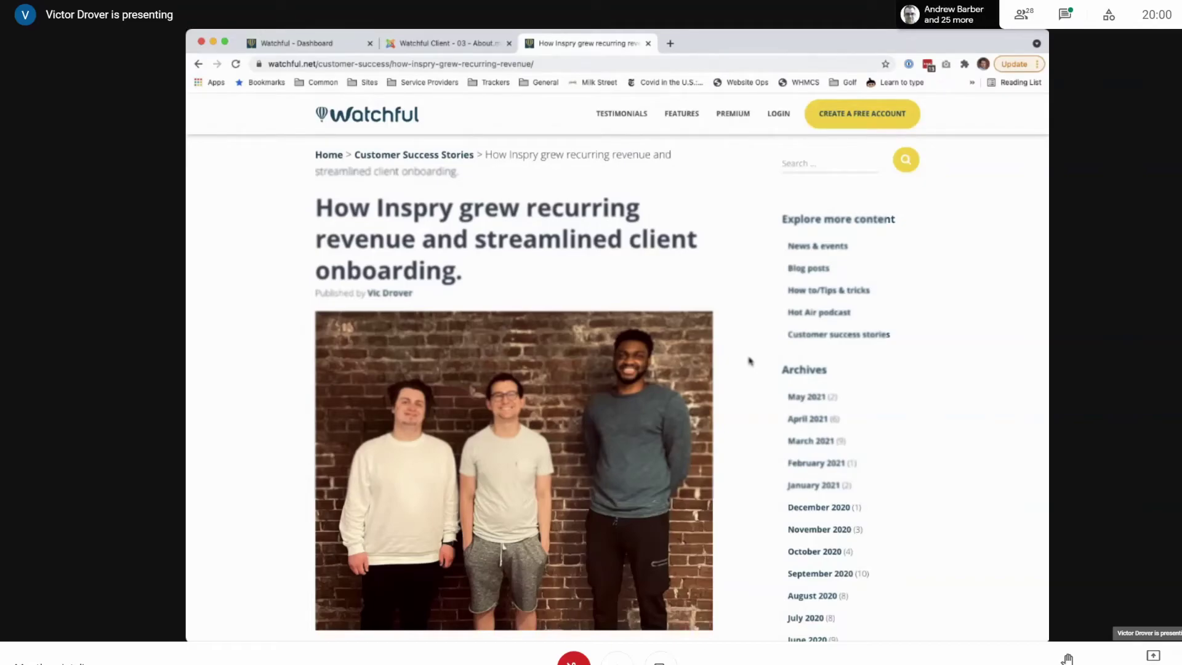
Return to Watchful's report profiles, start a new report, and try filtering by the Alliterator Anonymous site and by a tag
{"action": "key", "text": "super+1"}
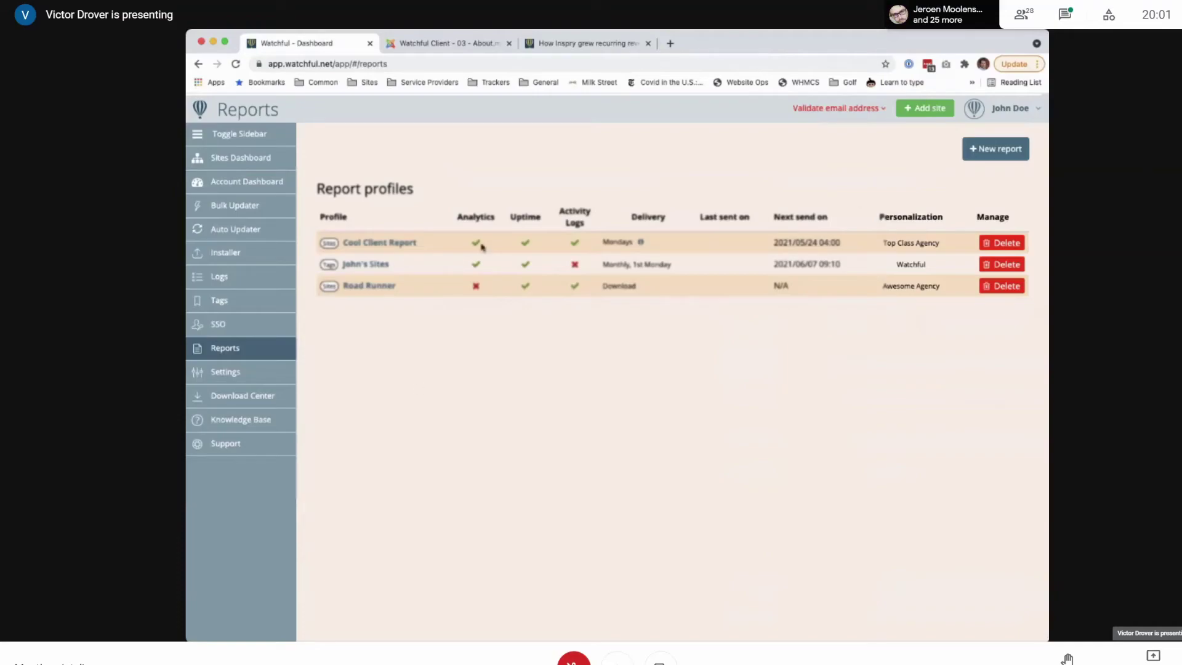
{"action": "left_click", "coordinate": [995, 149]}
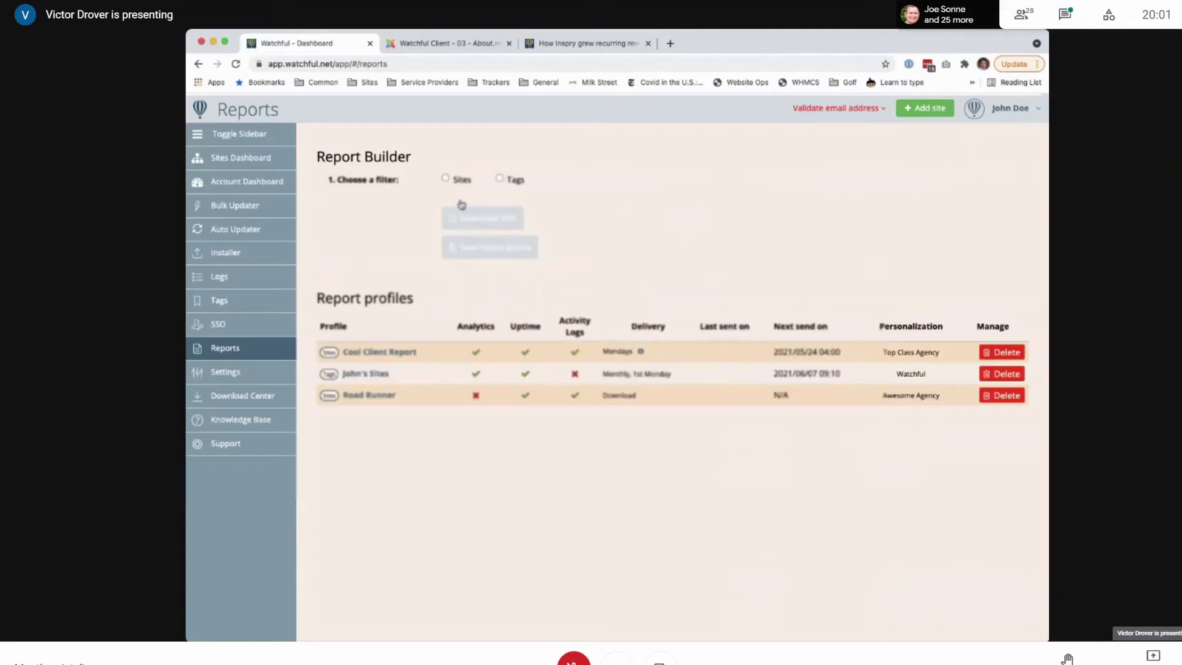
{"action": "left_click", "coordinate": [458, 179]}
{"action": "left_click", "coordinate": [596, 237]}
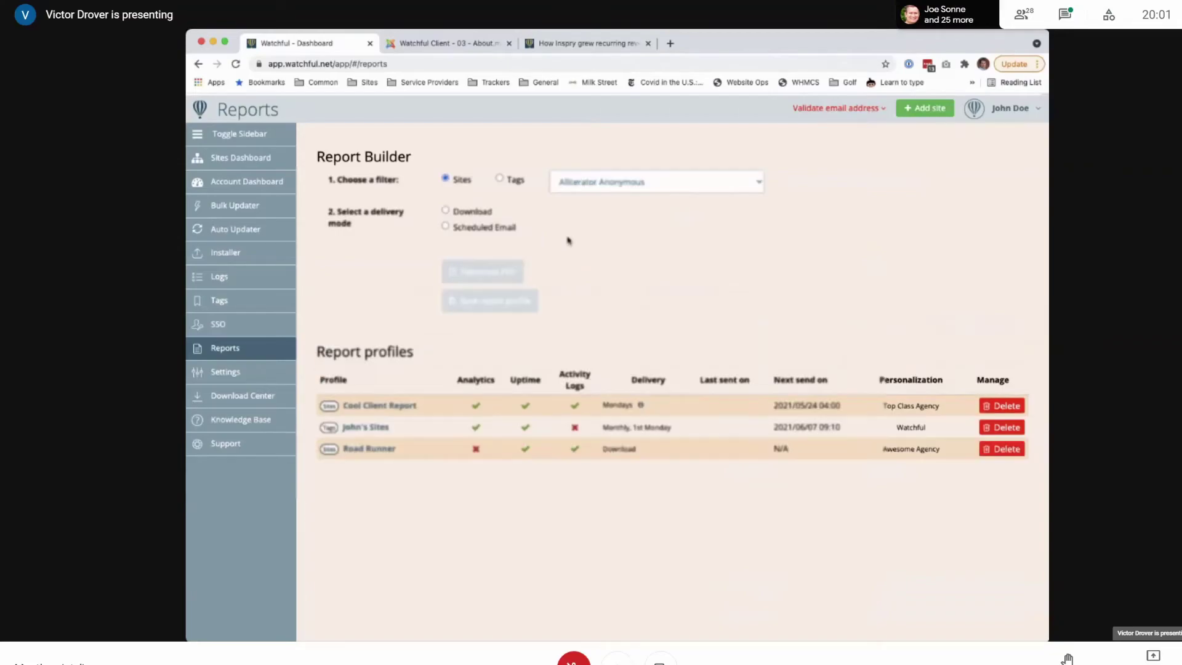
{"action": "left_click", "coordinate": [517, 203]}
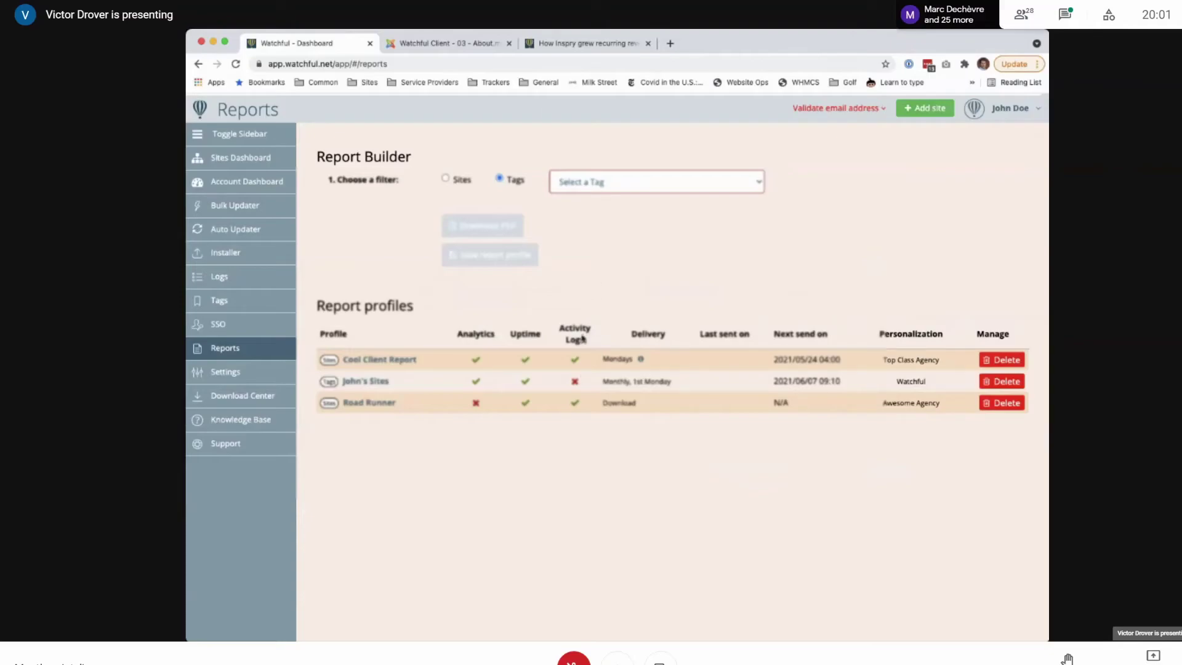
{"action": "key", "text": "Down"}
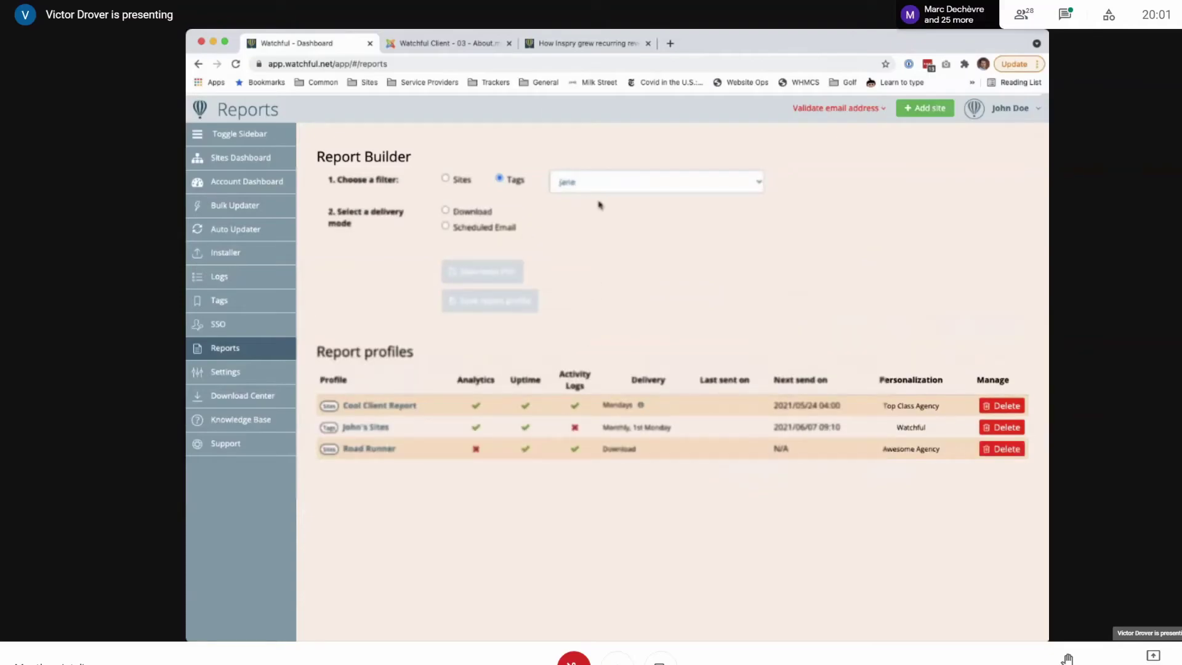
Filter the new report by the ACME Company site and choose scheduled email as the delivery mode
{"action": "left_click", "coordinate": [445, 179]}
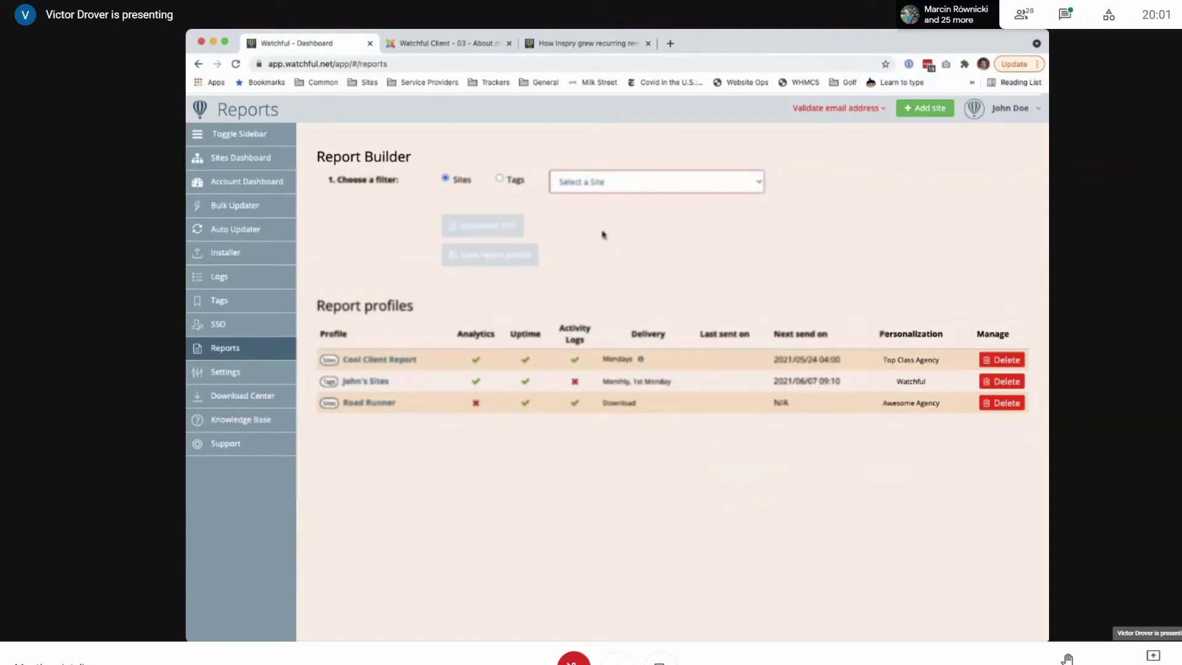
{"action": "key", "text": "Down"}
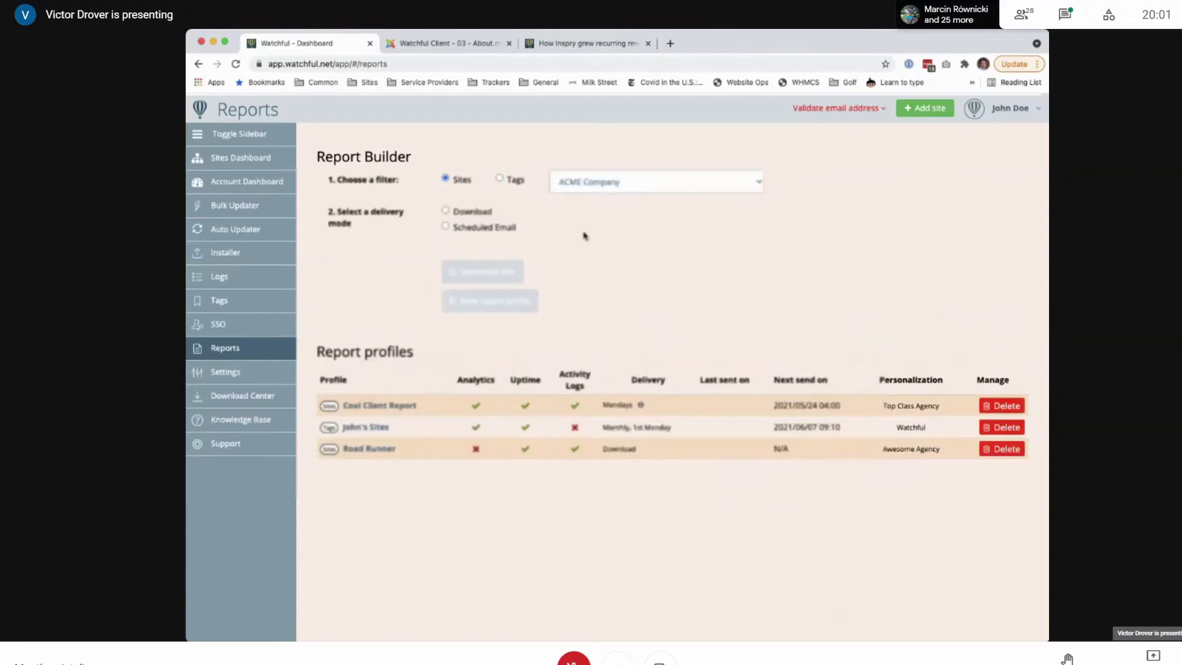
{"action": "left_click", "coordinate": [502, 249]}
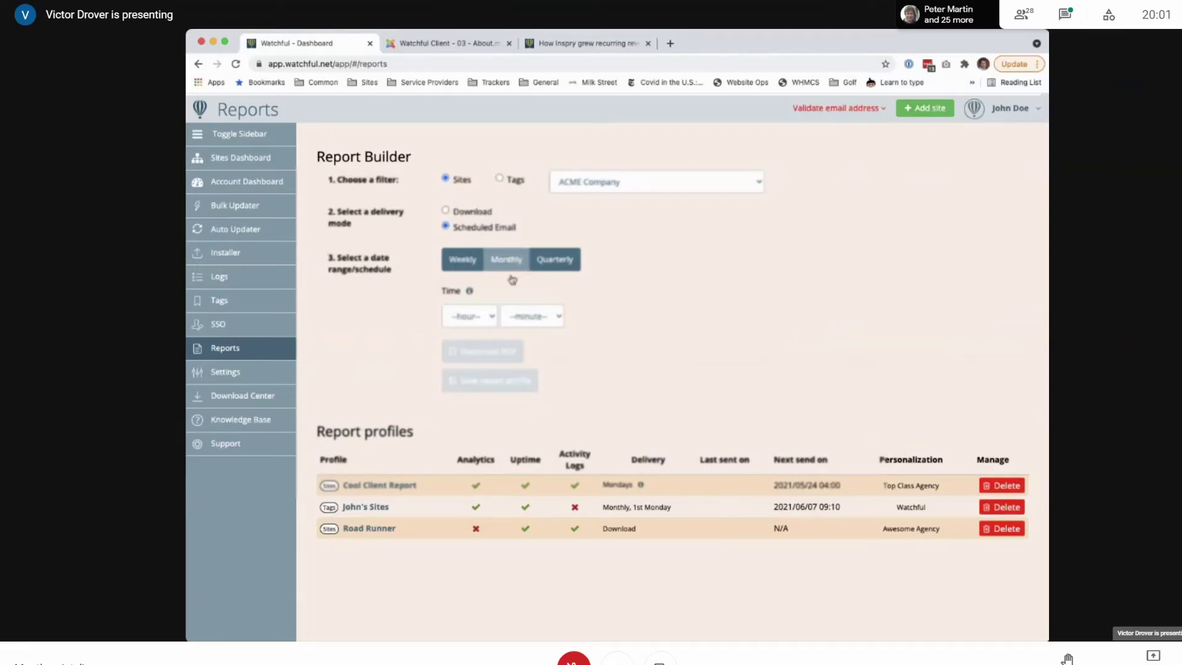
Schedule the report monthly on the first Monday of the month at 08:10
{"action": "left_click", "coordinate": [510, 269]}
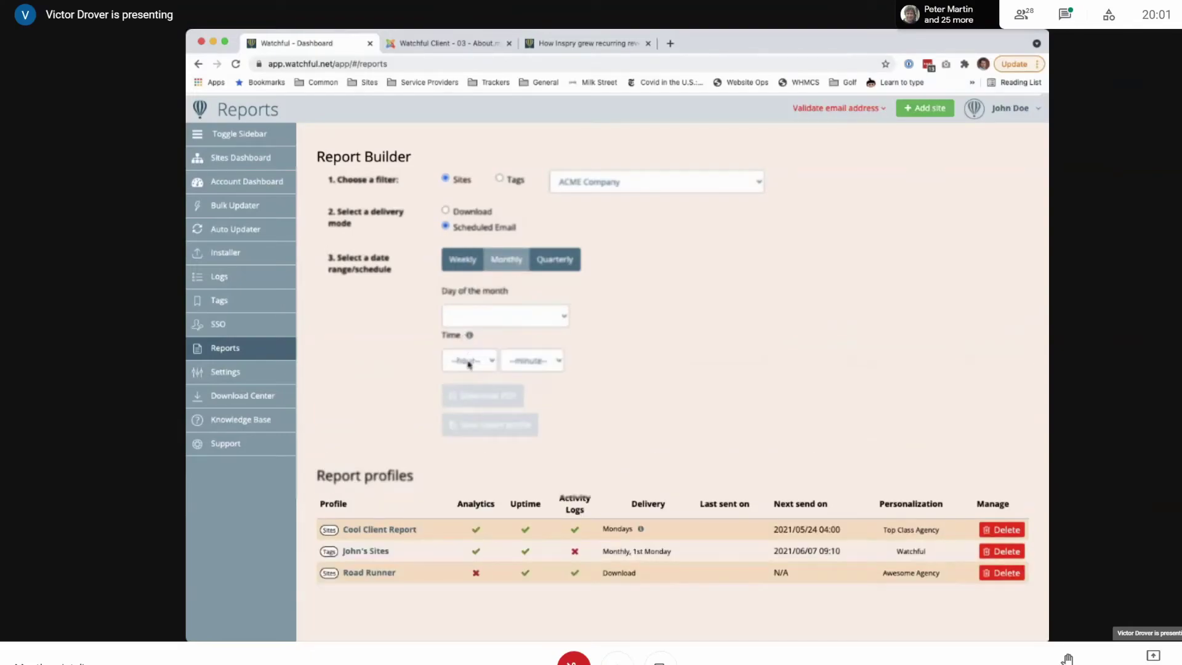
{"action": "left_click", "coordinate": [484, 323]}
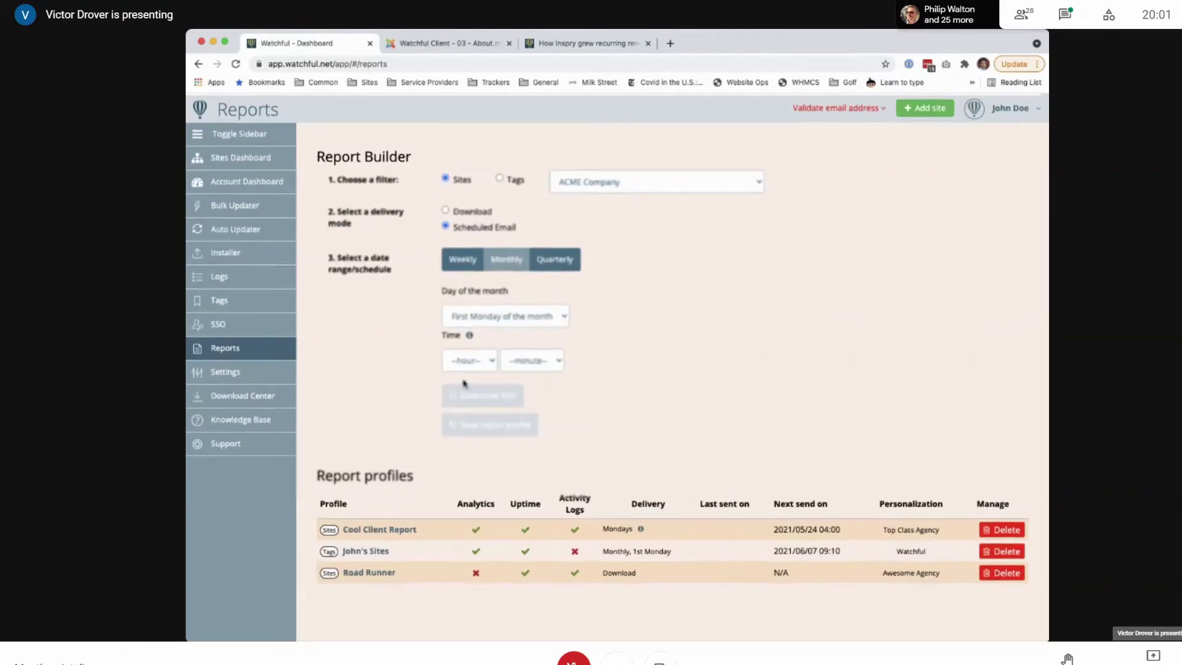
{"action": "left_click", "coordinate": [468, 505]}
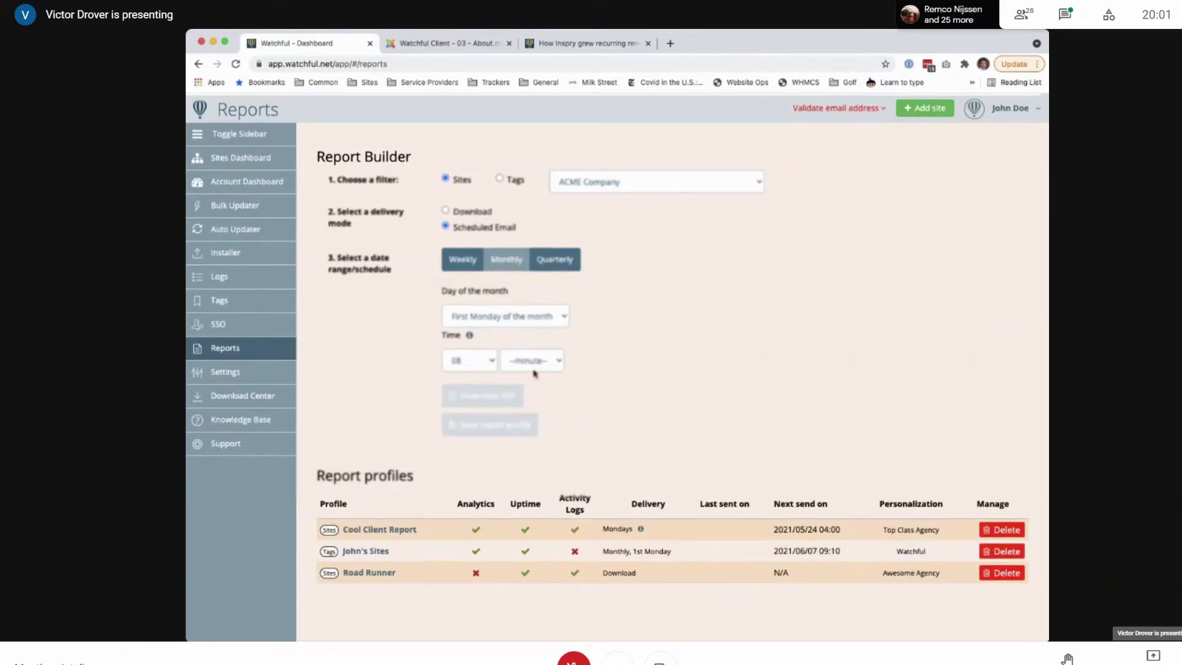
{"action": "left_click", "coordinate": [527, 419]}
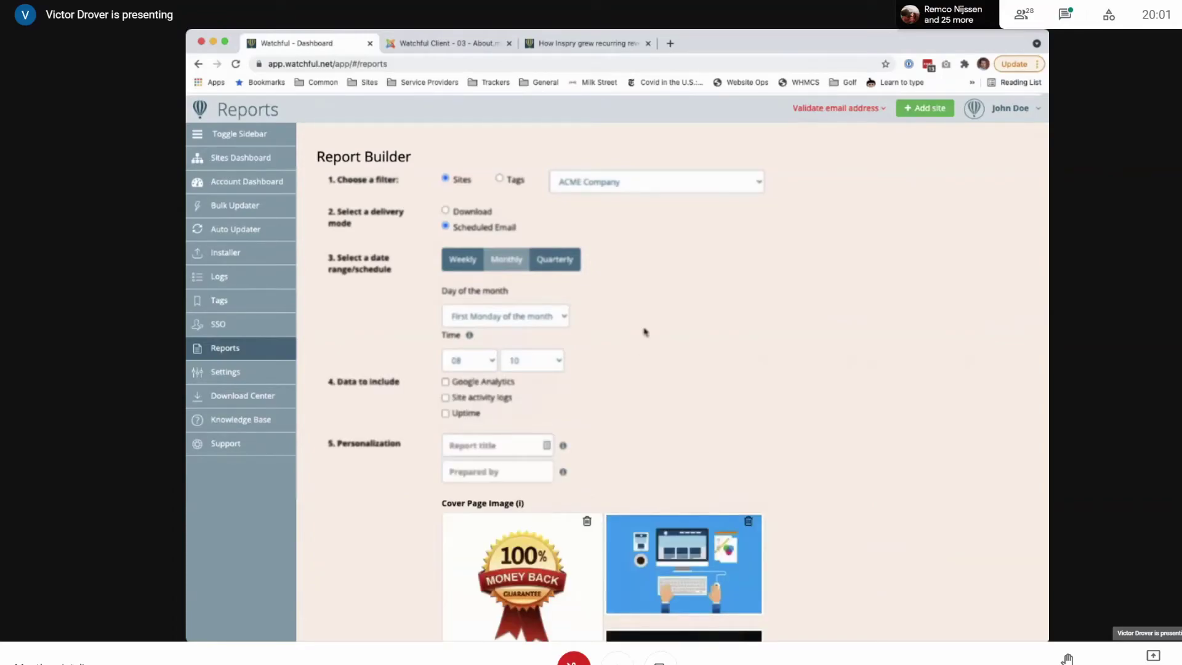
{"action": "scroll", "coordinate": [645, 332], "scroll_direction": "down", "scroll_amount": 1}
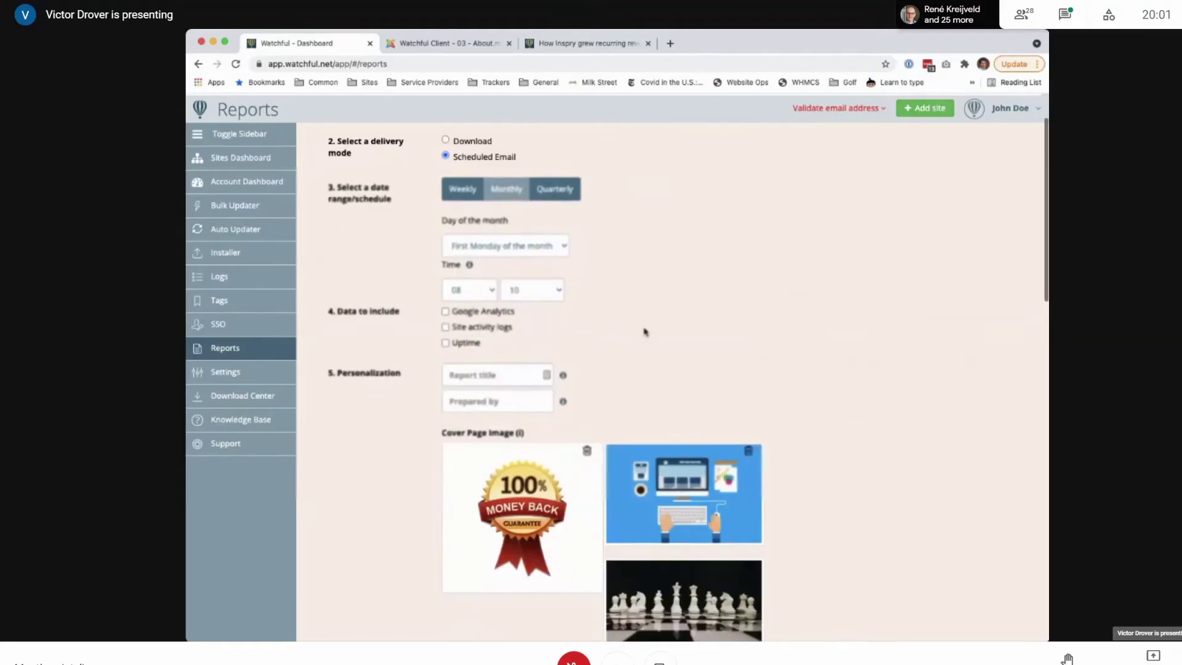
{"action": "scroll", "coordinate": [640, 294], "scroll_direction": "up", "scroll_amount": 1}
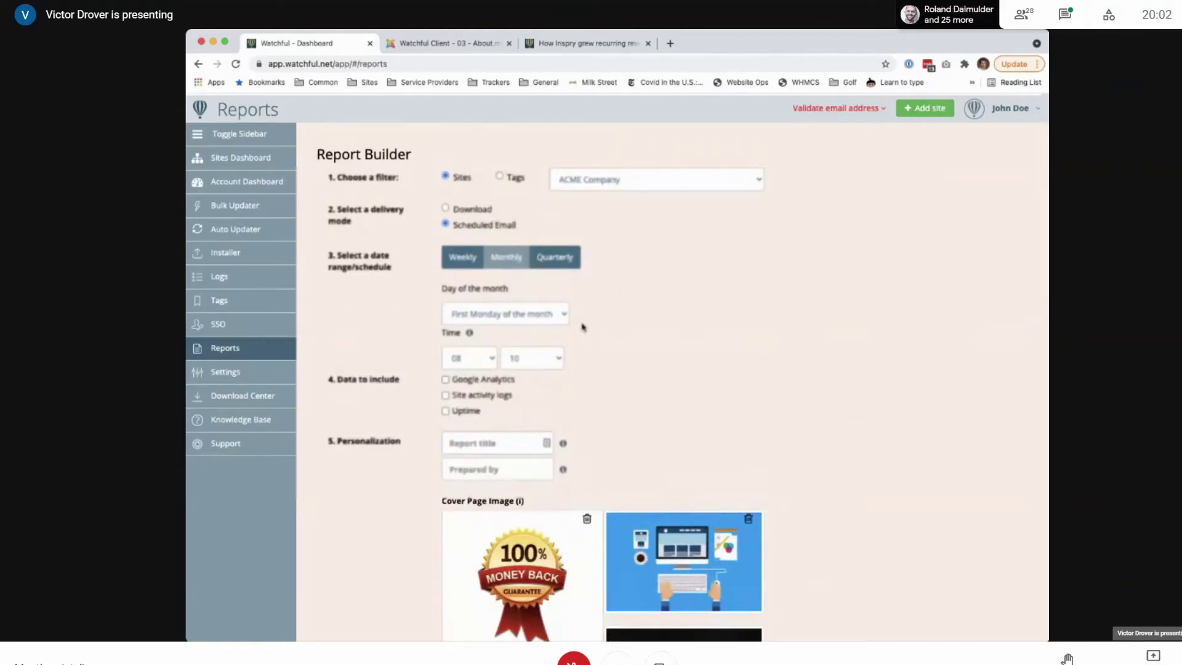
Include Google Analytics with comparison to the prior period, site activity logs and uptime in the report data
{"action": "scroll", "coordinate": [609, 336], "scroll_direction": "down", "scroll_amount": 1}
{"action": "left_click", "coordinate": [482, 327]}
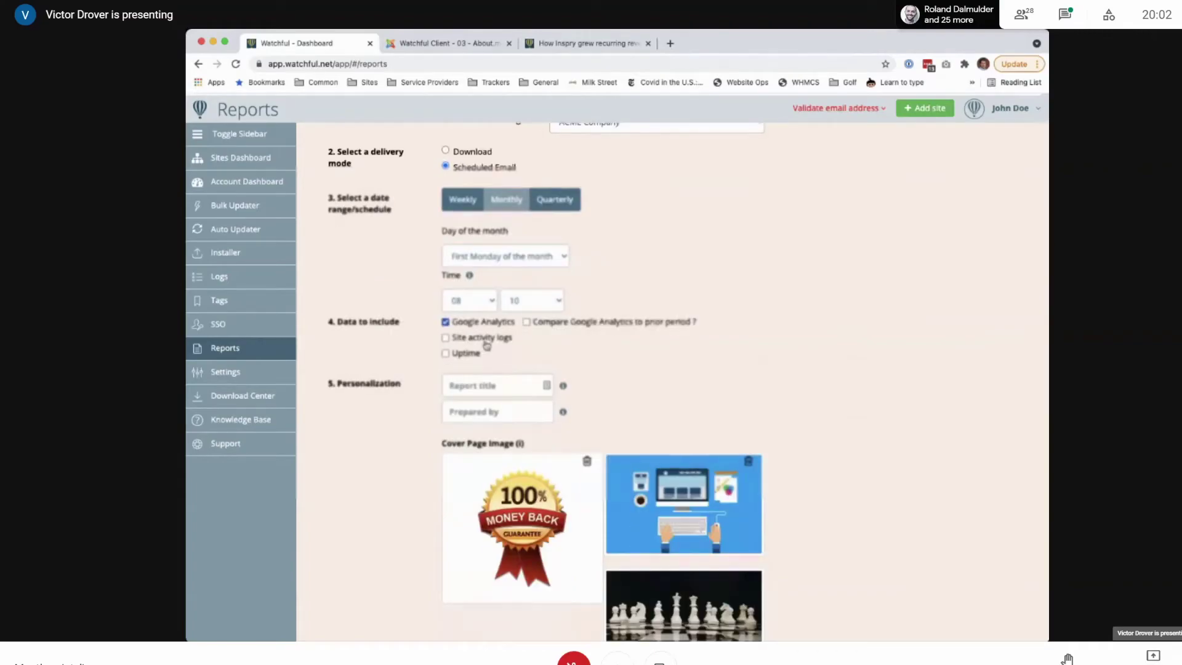
{"action": "left_click", "coordinate": [526, 321]}
{"action": "left_click", "coordinate": [467, 355]}
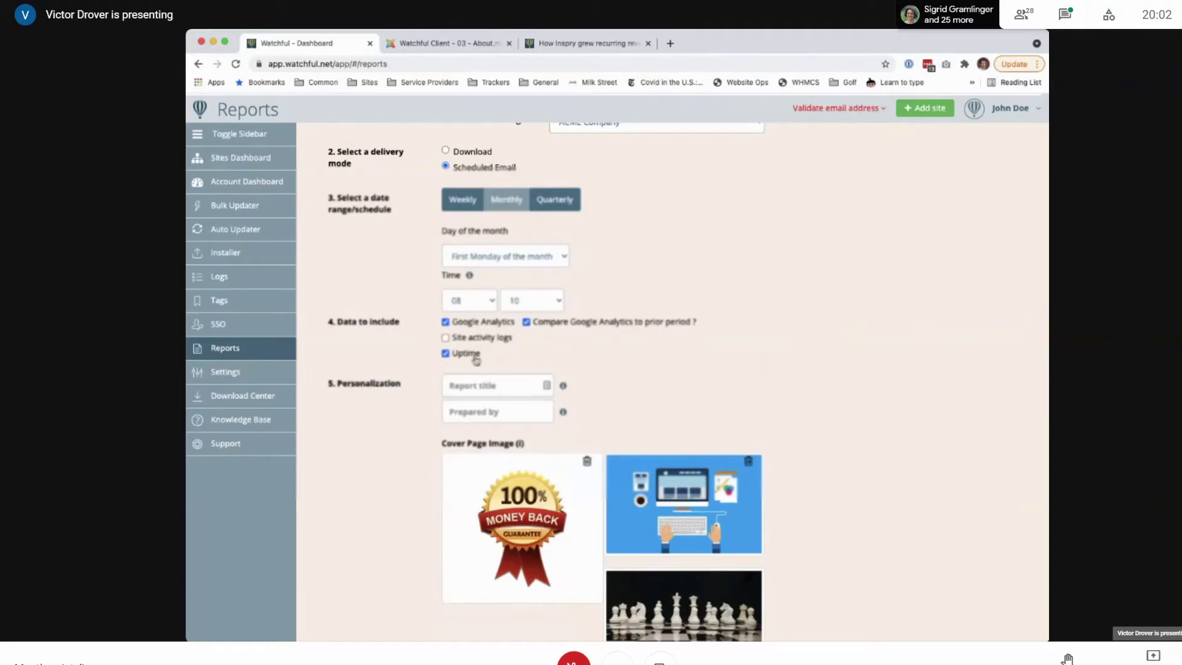
{"action": "key", "text": "shift+Tab"}
{"action": "key", "text": "space"}
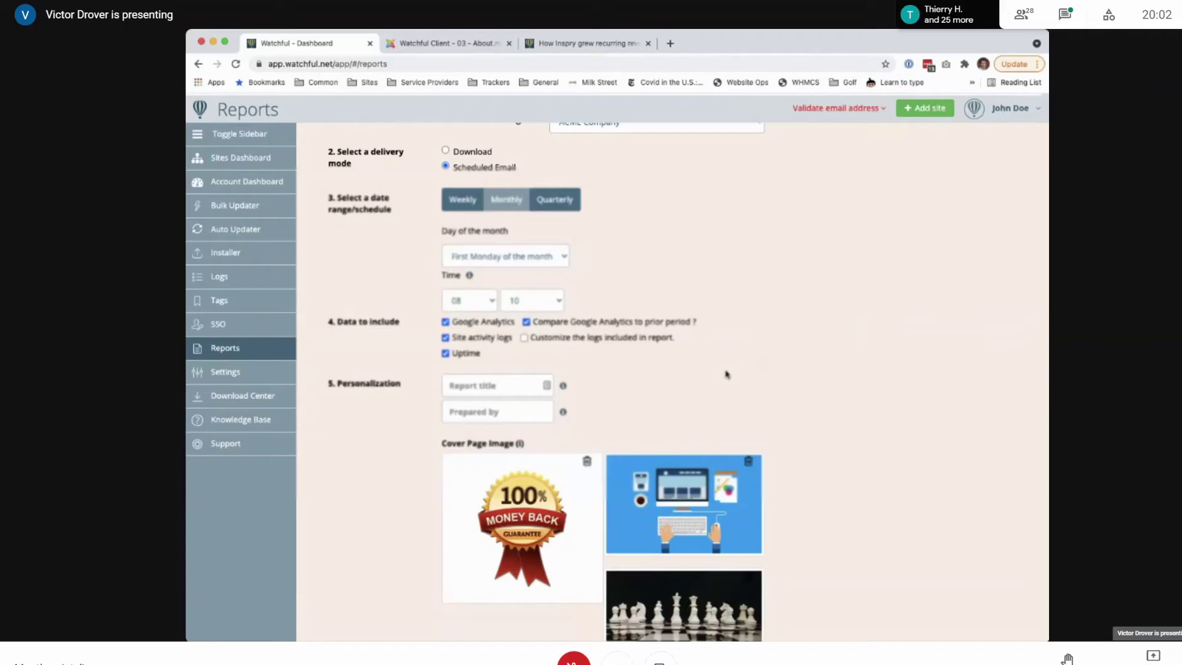
Customize the included logs so only Plugin/Extension installation, Plugin/Extension updated and Your notes are selected
{"action": "scroll", "coordinate": [536, 278], "scroll_direction": "up", "scroll_amount": 1}
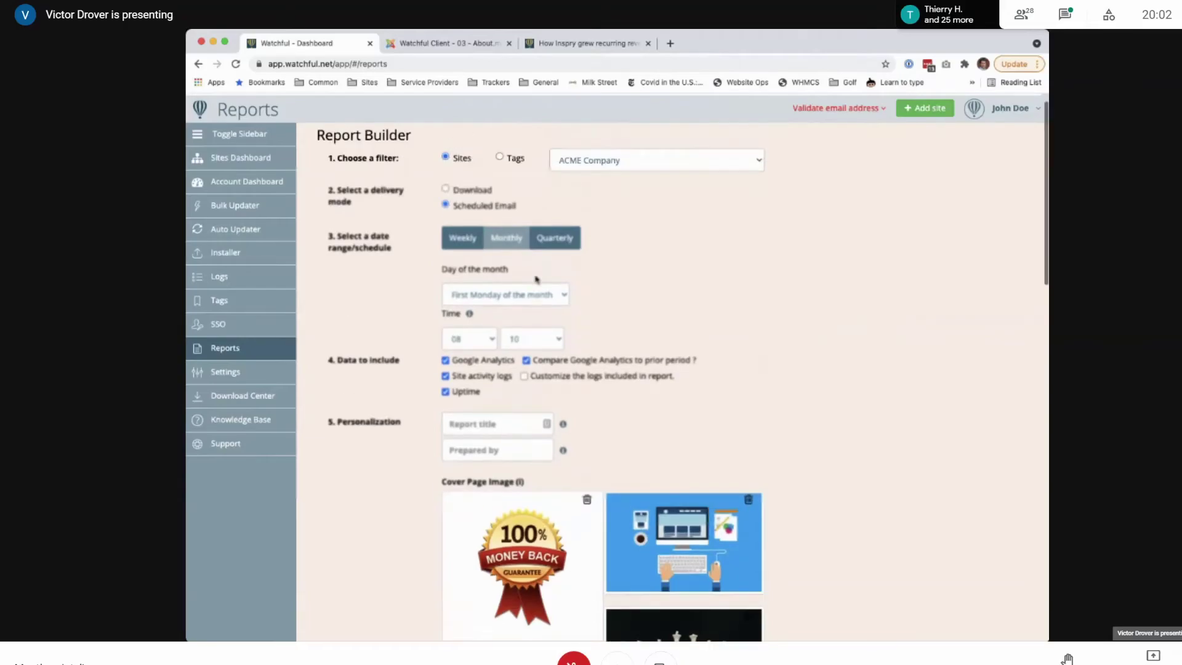
{"action": "left_click", "coordinate": [584, 376]}
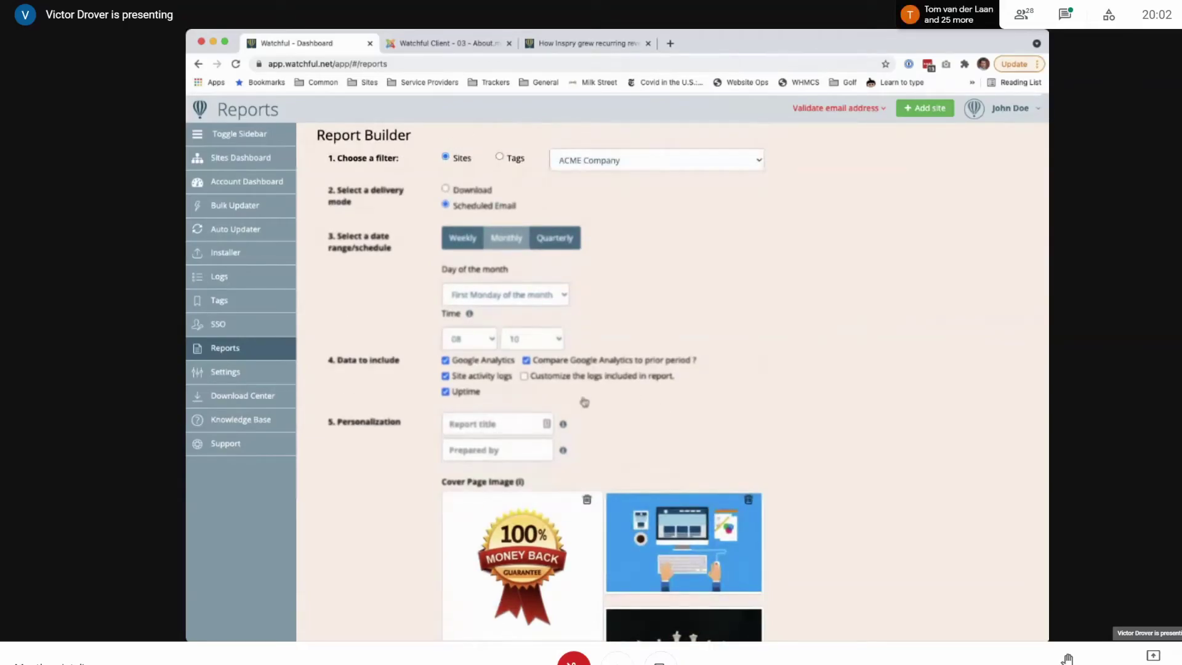
{"action": "scroll", "coordinate": [584, 401], "scroll_direction": "down", "scroll_amount": 3}
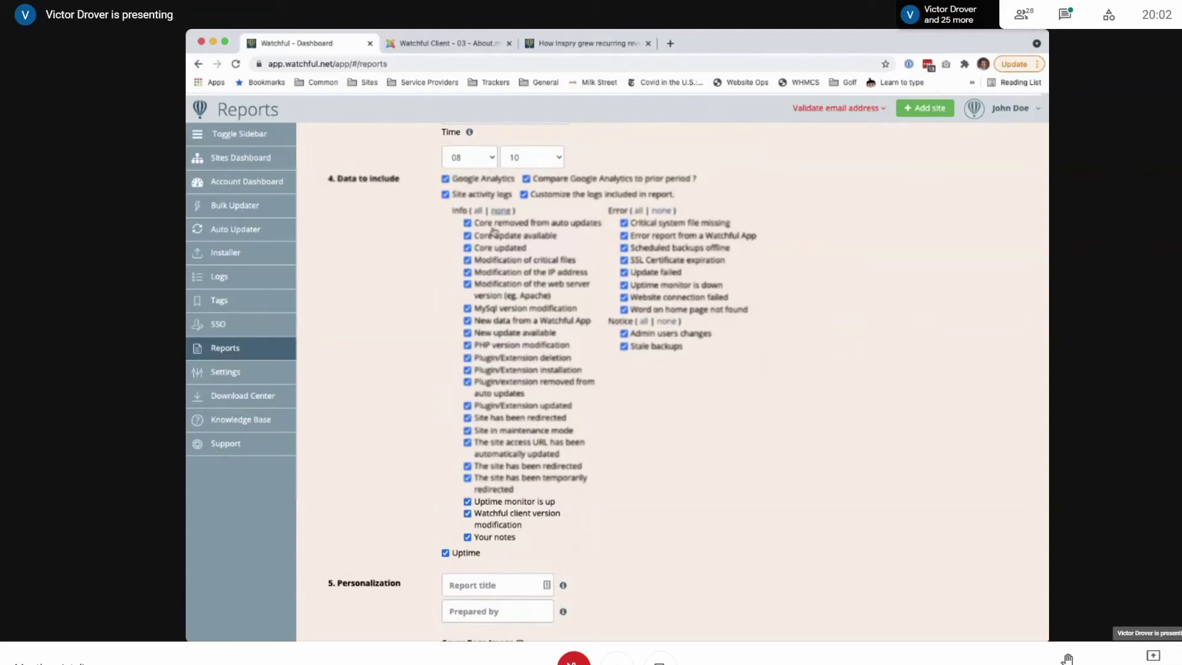
{"action": "left_click", "coordinate": [501, 210]}
{"action": "left_click", "coordinate": [662, 210]}
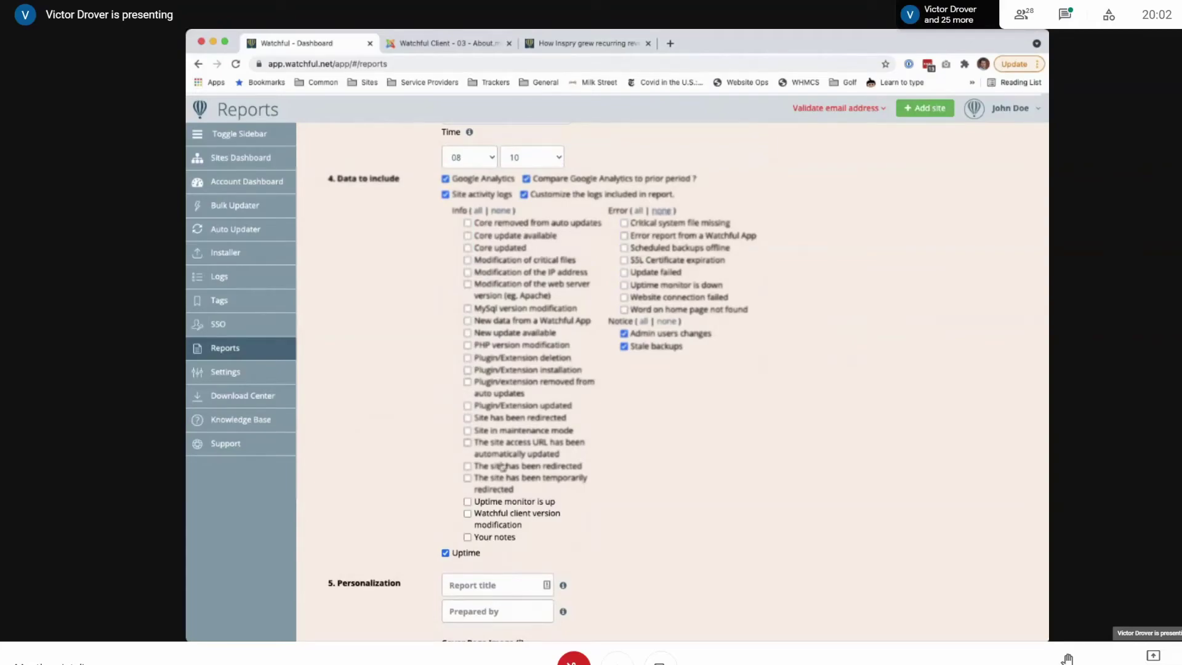
{"action": "left_click", "coordinate": [666, 322]}
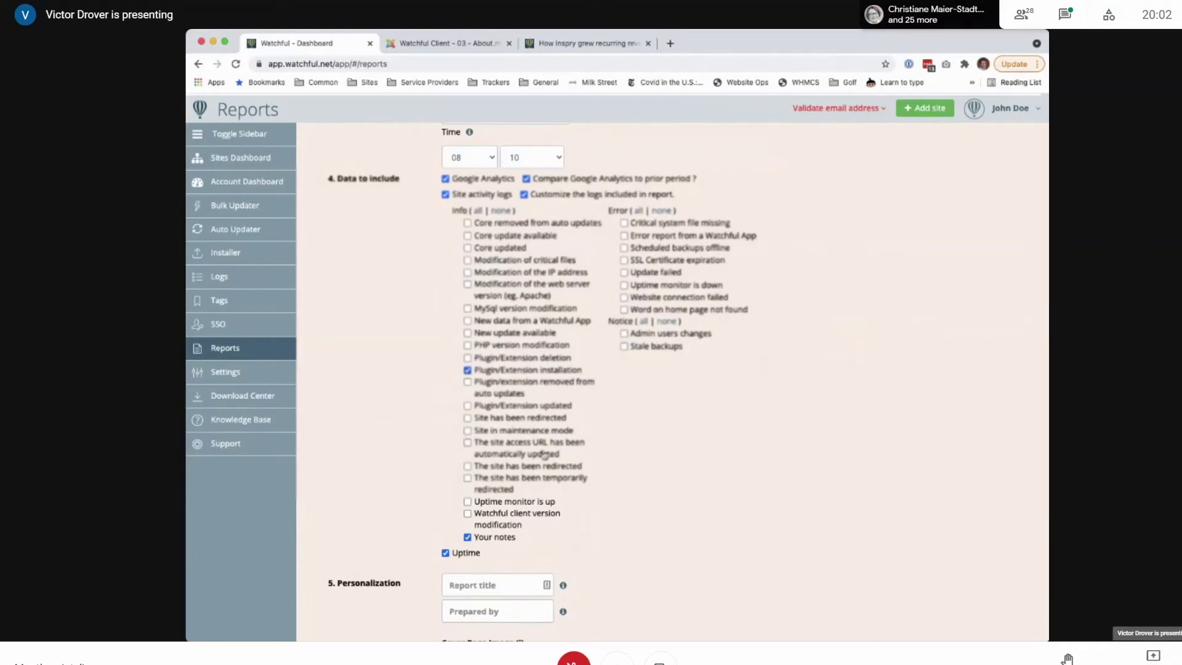
{"action": "left_click", "coordinate": [493, 406]}
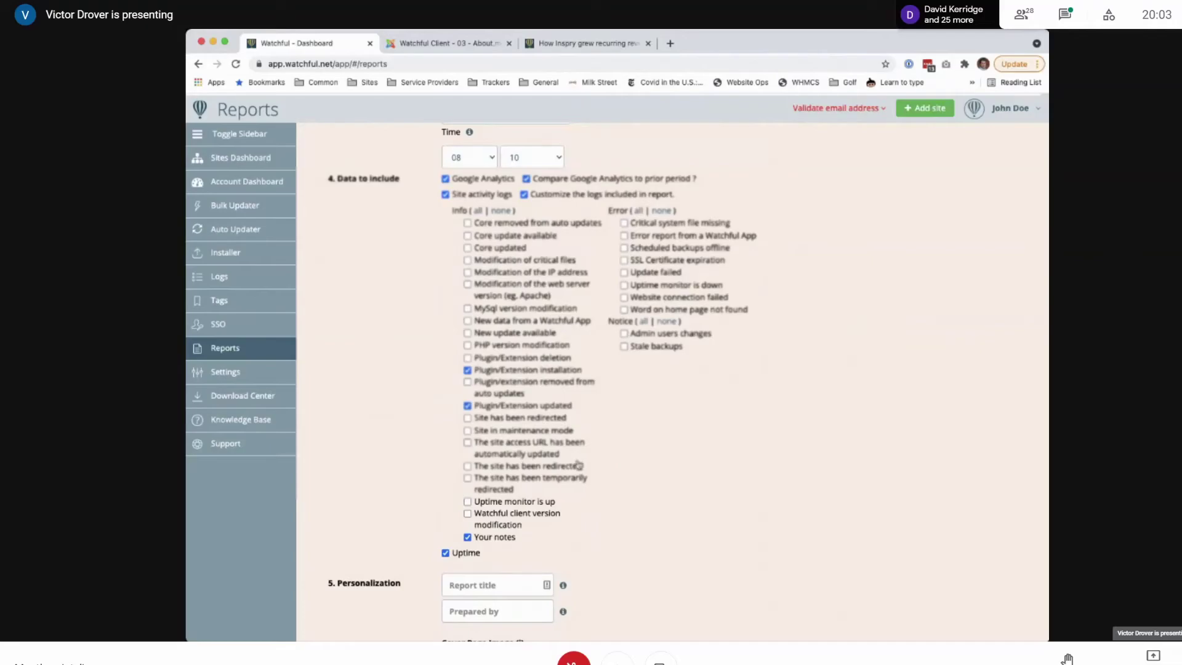
Personalize the report with the title "My Awesome Report" and "Top Class Agency" as the preparer
{"action": "scroll", "coordinate": [367, 395], "scroll_direction": "down", "scroll_amount": 3}
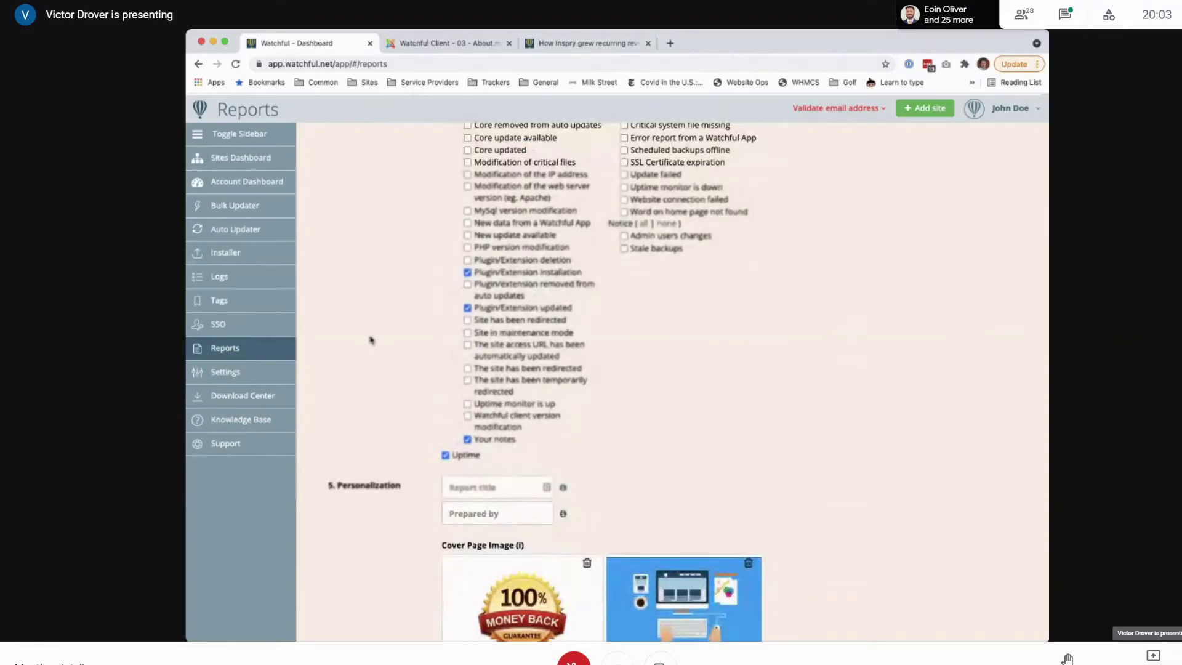
{"action": "scroll", "coordinate": [743, 338], "scroll_direction": "down", "scroll_amount": 5}
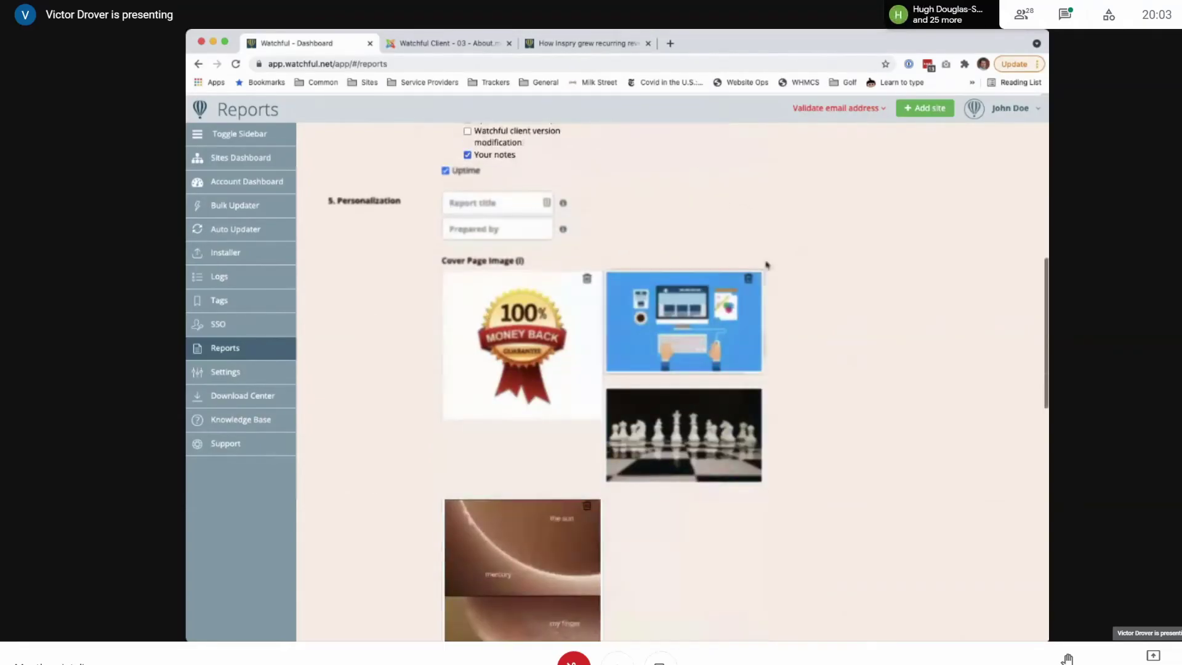
{"action": "scroll", "coordinate": [359, 306], "scroll_direction": "down", "scroll_amount": 1}
{"action": "left_click", "coordinate": [468, 190]}
{"action": "key", "text": "ctrl+v"}
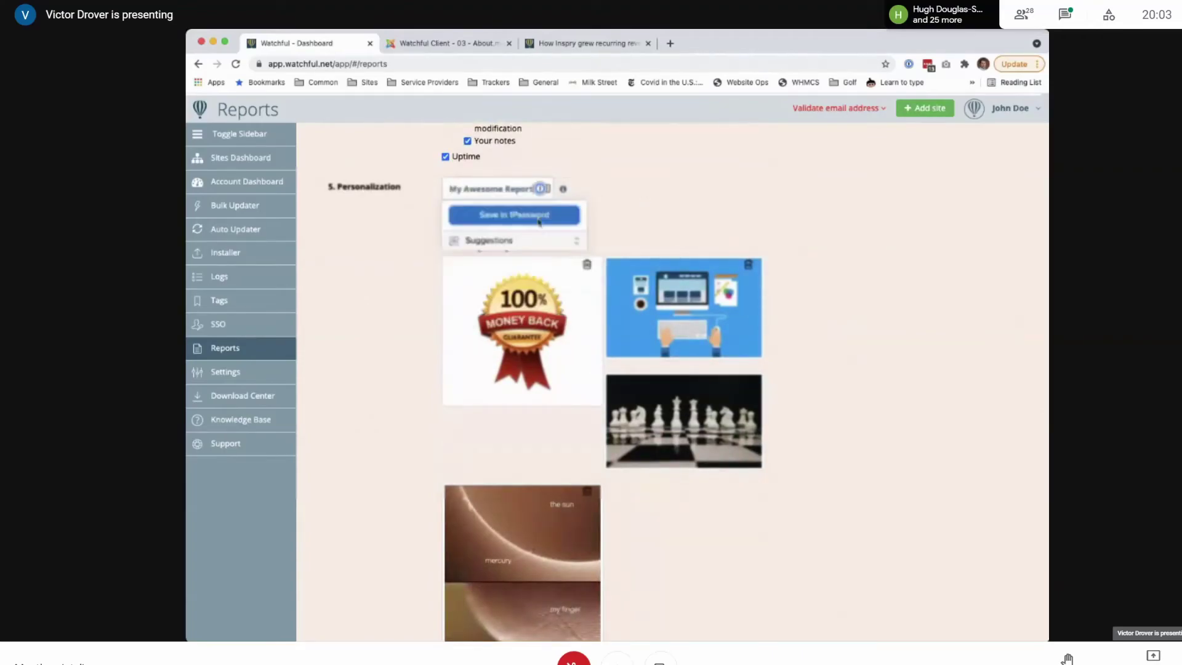
{"action": "left_click", "coordinate": [491, 226]}
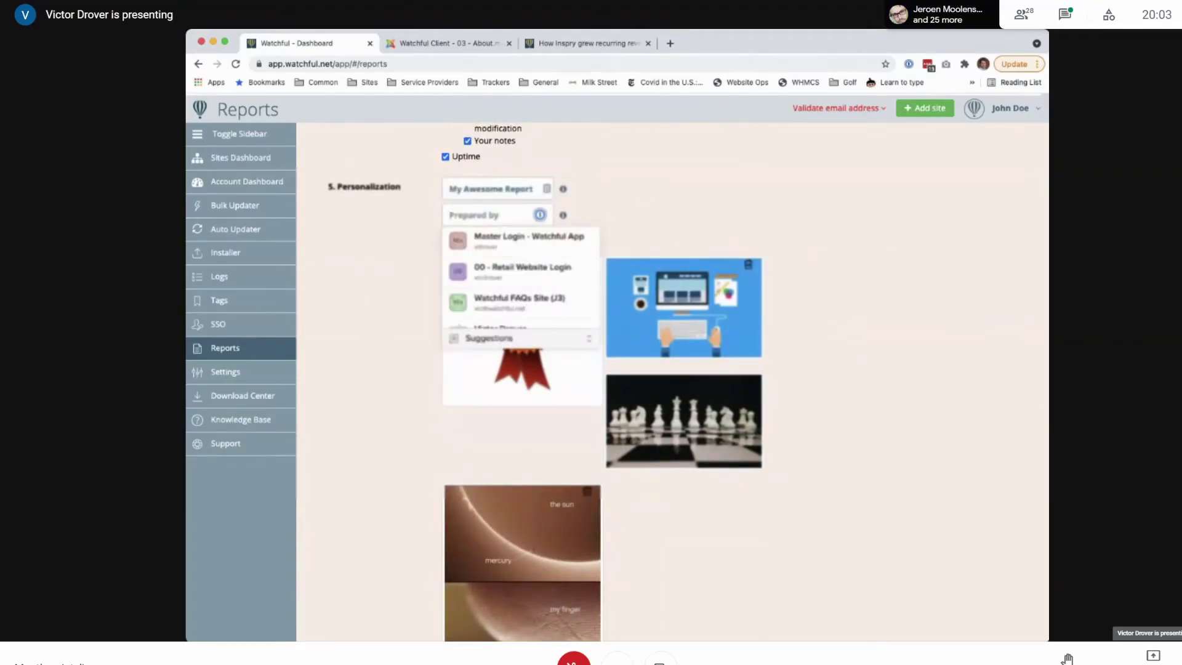
{"action": "key", "text": "ctrl+v"}
{"action": "left_click", "coordinate": [793, 205]}
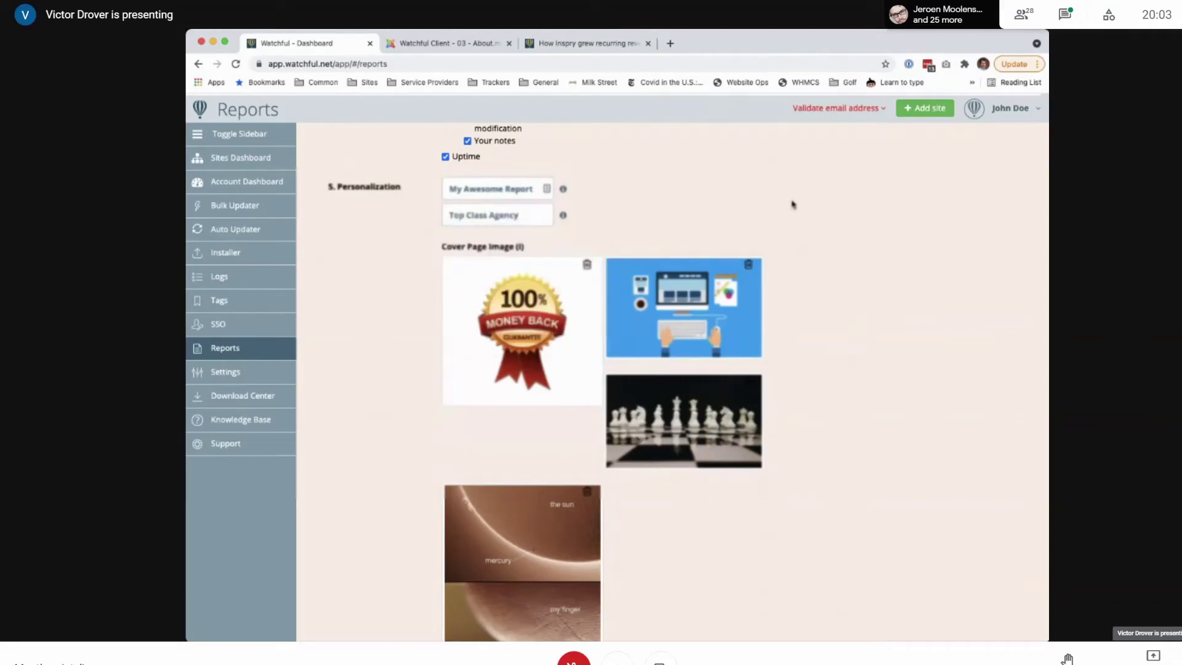
Choose the blue desk-and-computer illustration as the cover page image and the red interlaced-diamond design as the company logo
{"action": "left_click", "coordinate": [684, 327]}
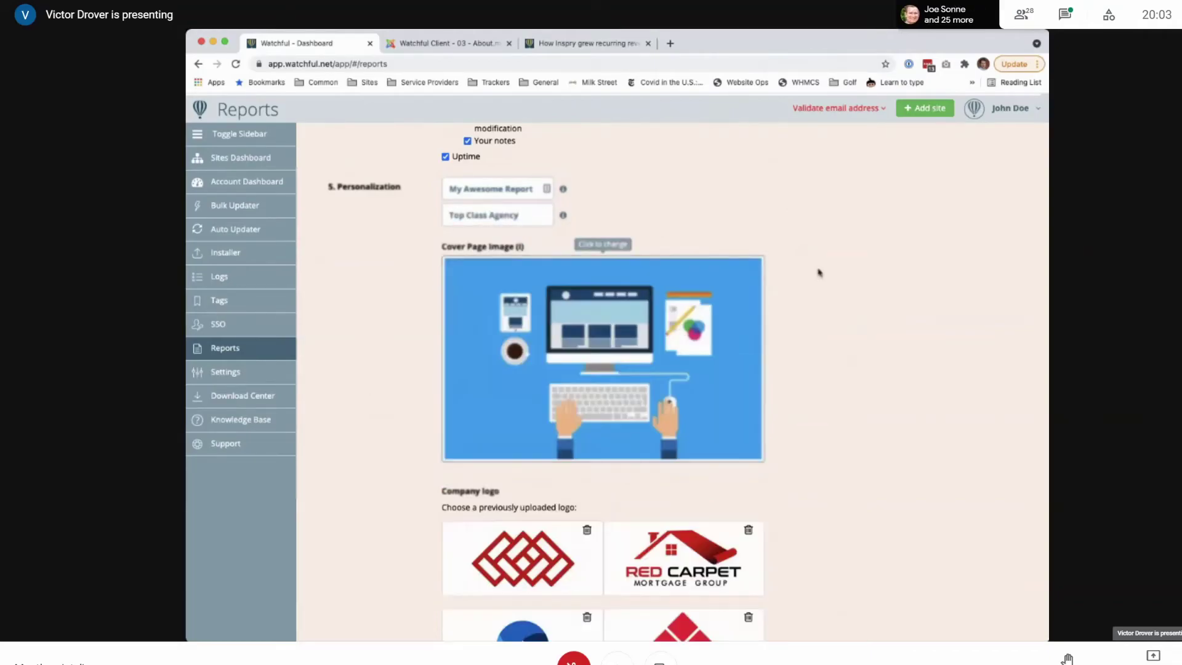
{"action": "scroll", "coordinate": [839, 261], "scroll_direction": "down", "scroll_amount": 1}
{"action": "scroll", "coordinate": [838, 261], "scroll_direction": "down", "scroll_amount": 5}
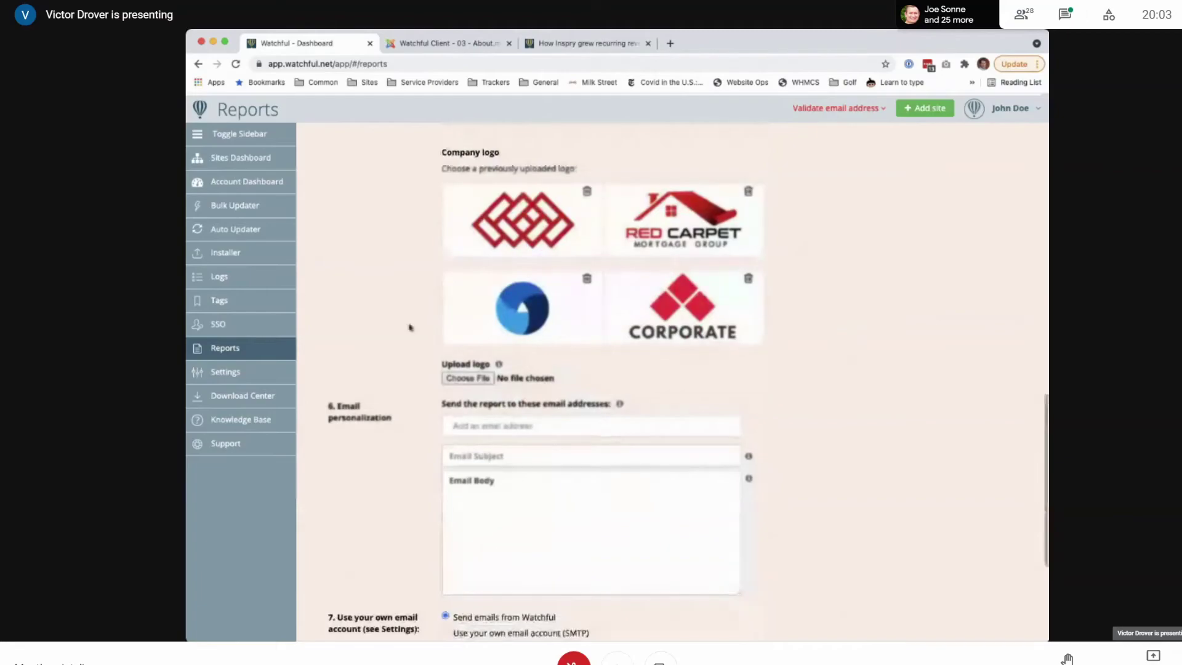
{"action": "left_click", "coordinate": [585, 243]}
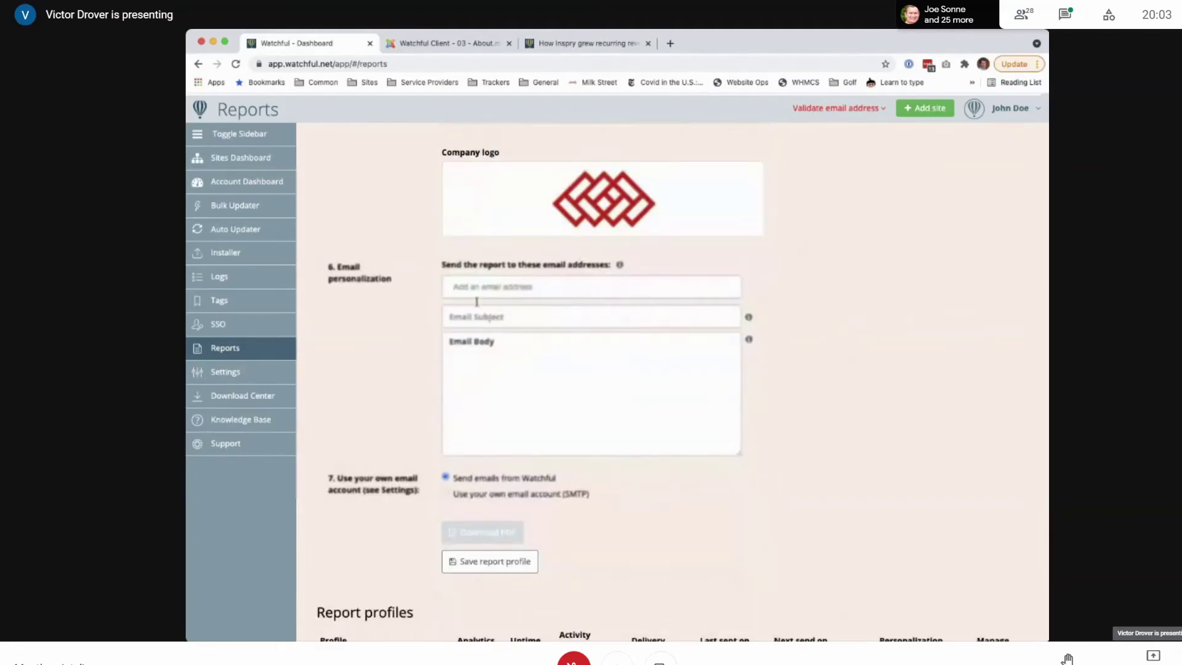
Review the report's email recipient, subject and body fields and the email account options for sending
{"action": "left_click", "coordinate": [495, 292]}
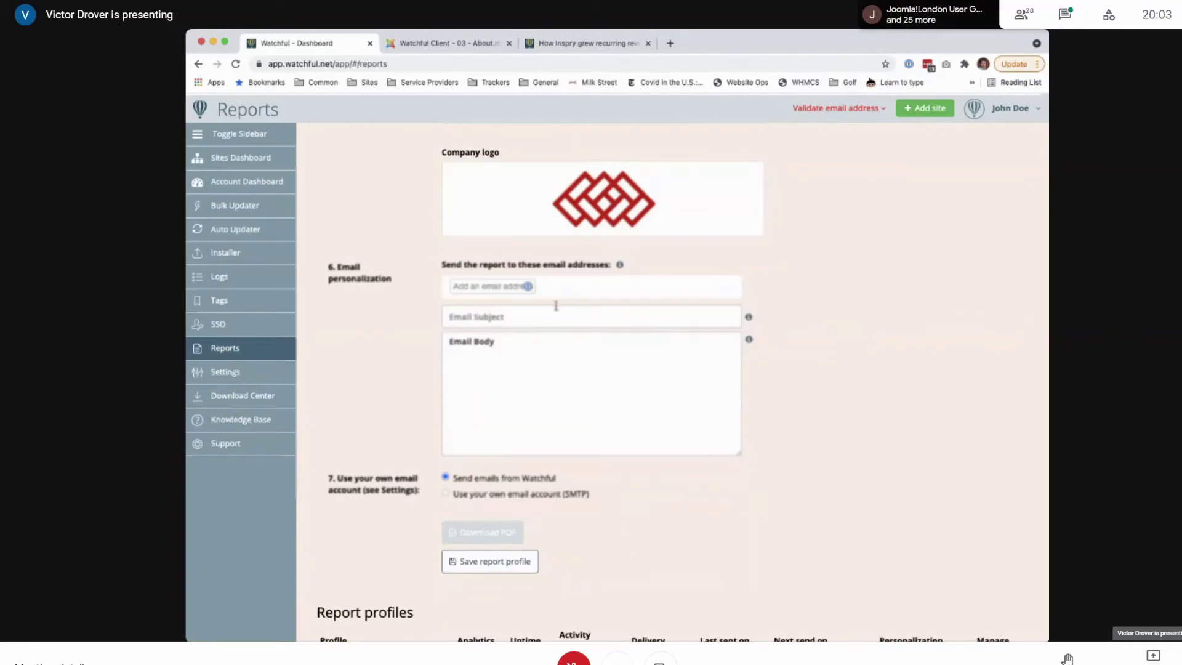
{"action": "left_click", "coordinate": [519, 316]}
{"action": "left_click", "coordinate": [638, 395]}
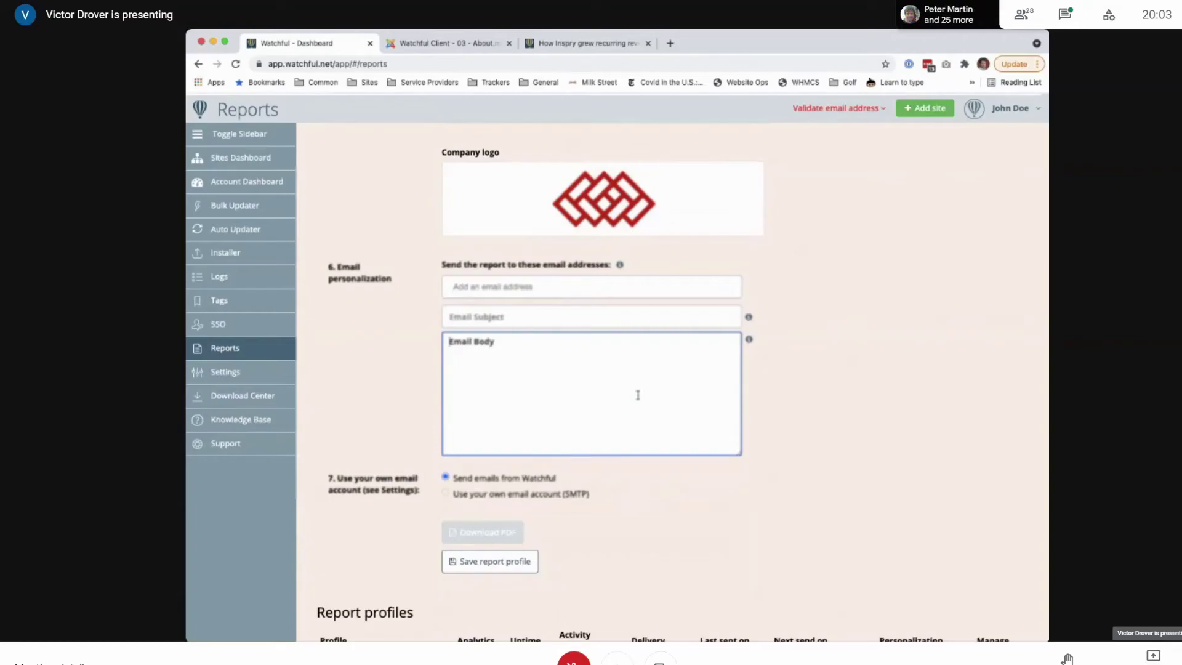
{"action": "scroll", "coordinate": [638, 394], "scroll_direction": "down", "scroll_amount": 3}
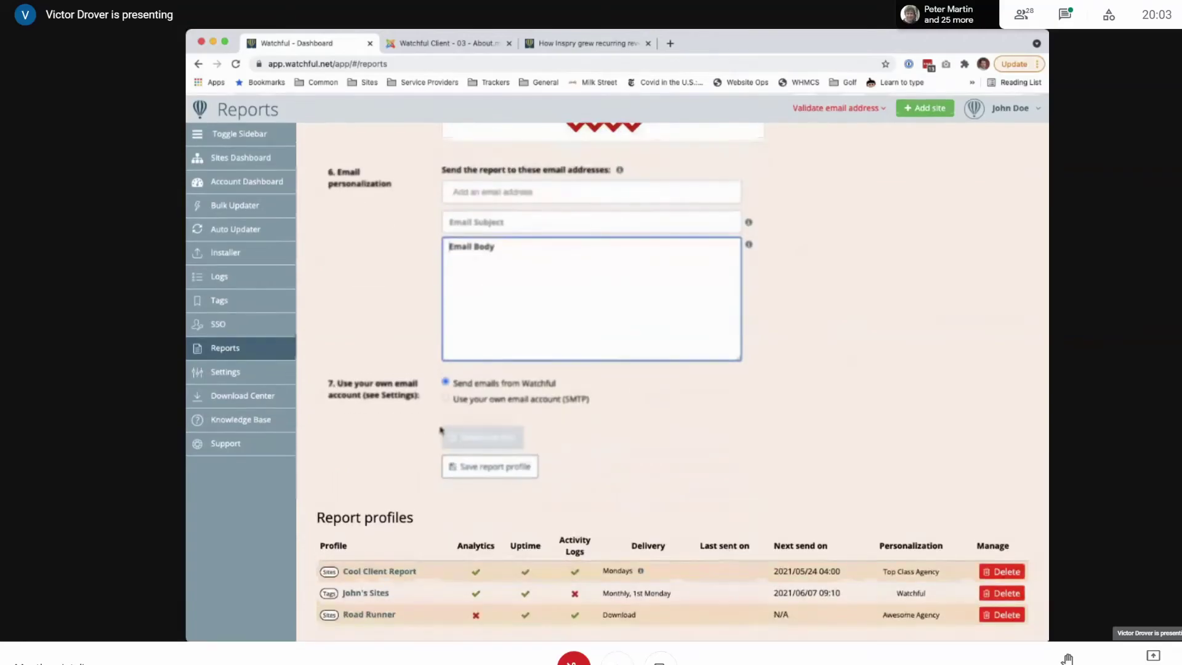
{"action": "left_click", "coordinate": [455, 424]}
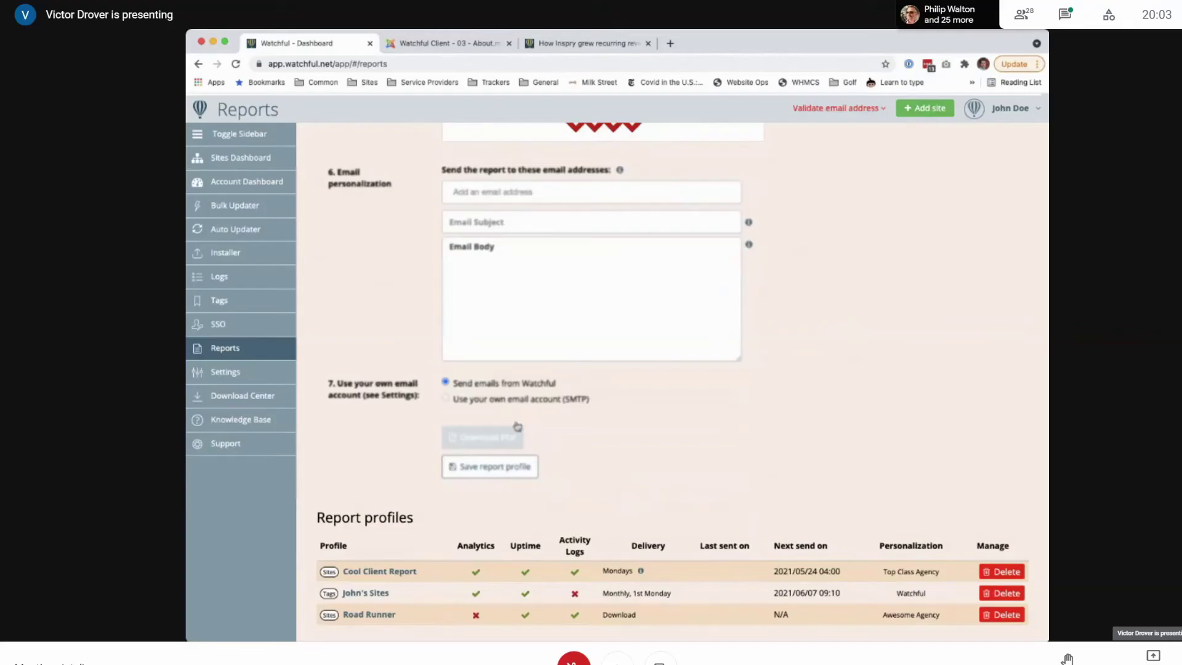
Save the report profile without a custom name and collapse its details in the profile list
{"action": "left_click", "coordinate": [504, 467]}
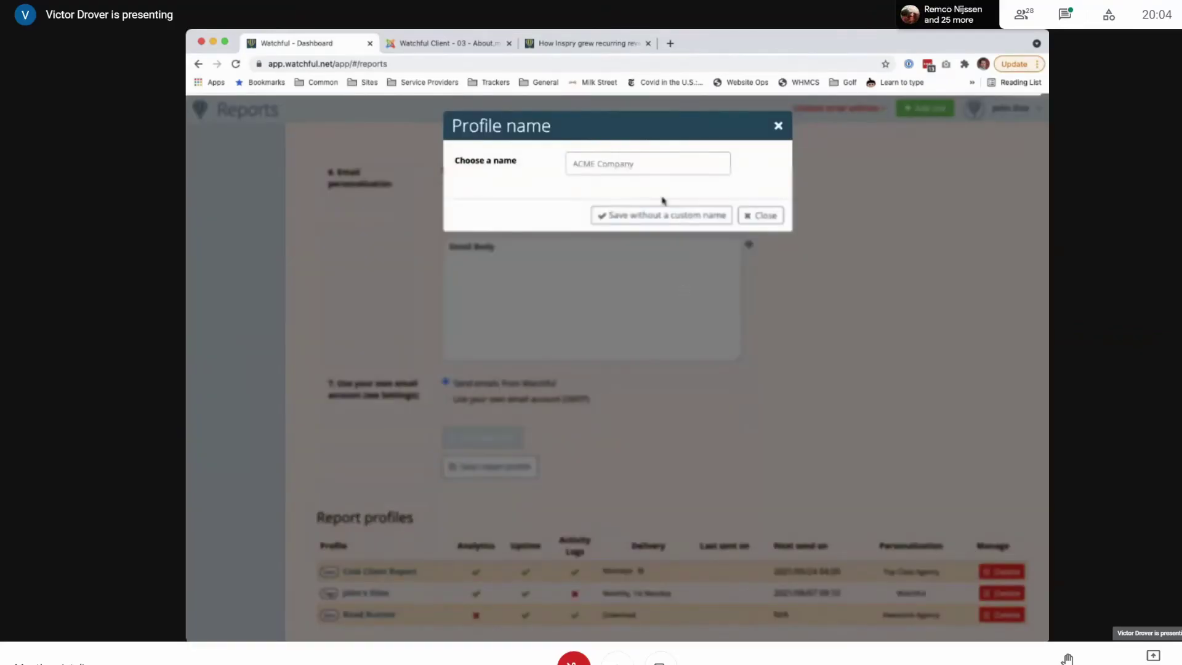
{"action": "left_click", "coordinate": [692, 213]}
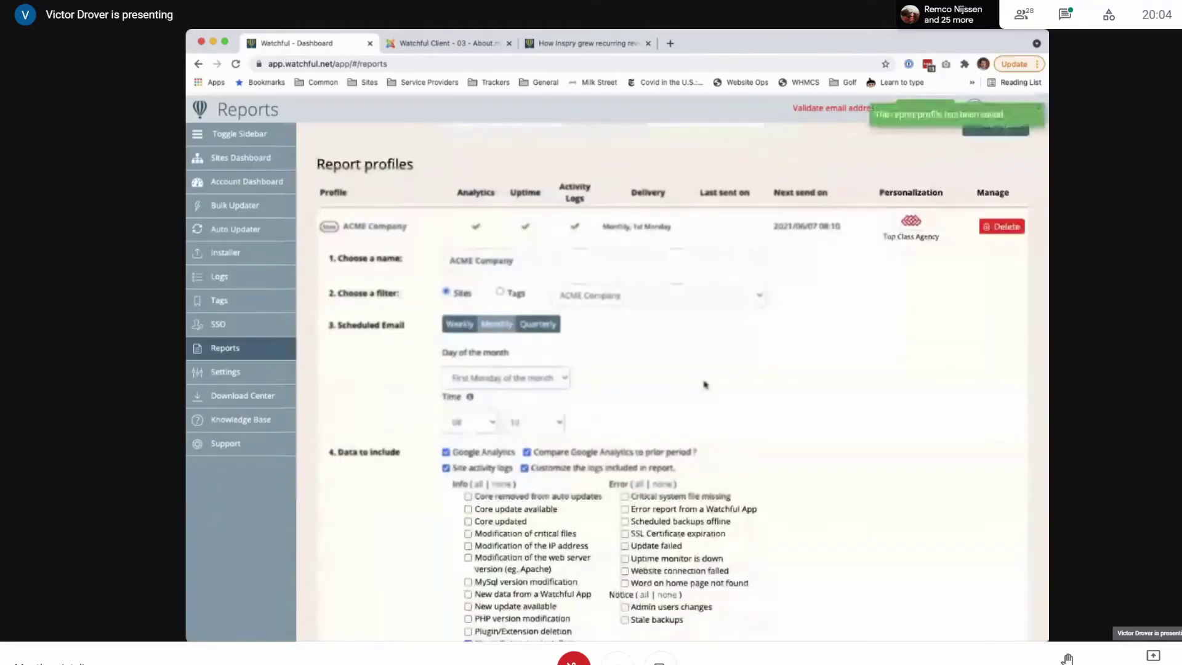
{"action": "left_click", "coordinate": [374, 249]}
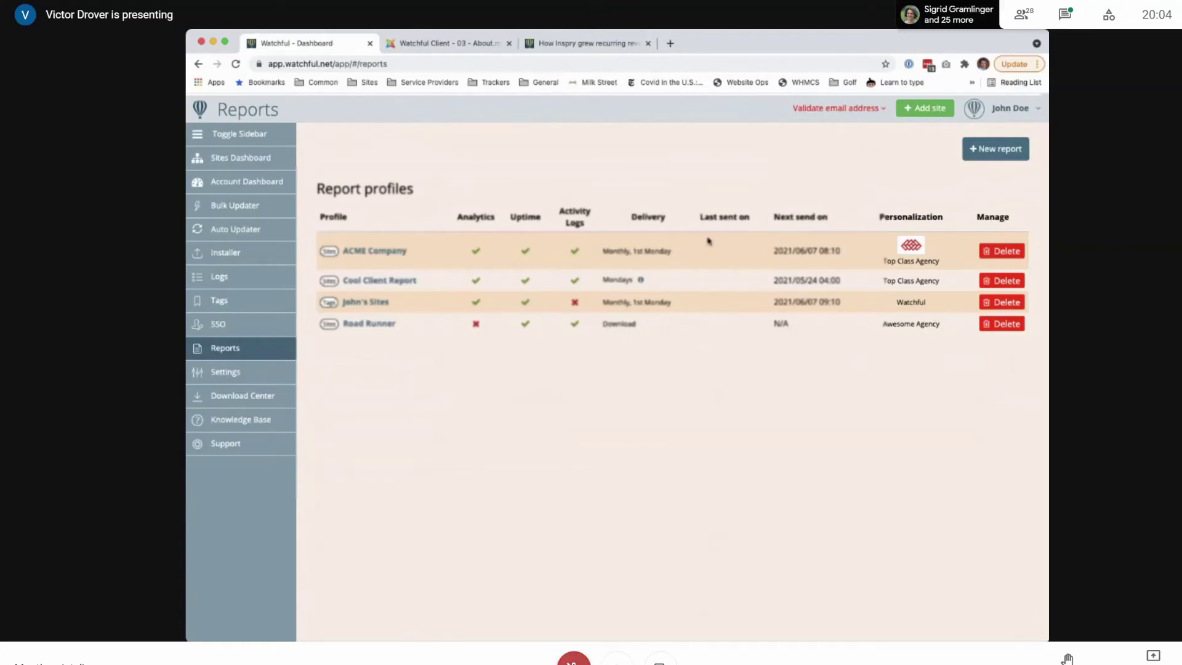
Unmute the meeting microphone in Google Meet and change the meeting layout to Auto
{"action": "left_click", "coordinate": [572, 657]}
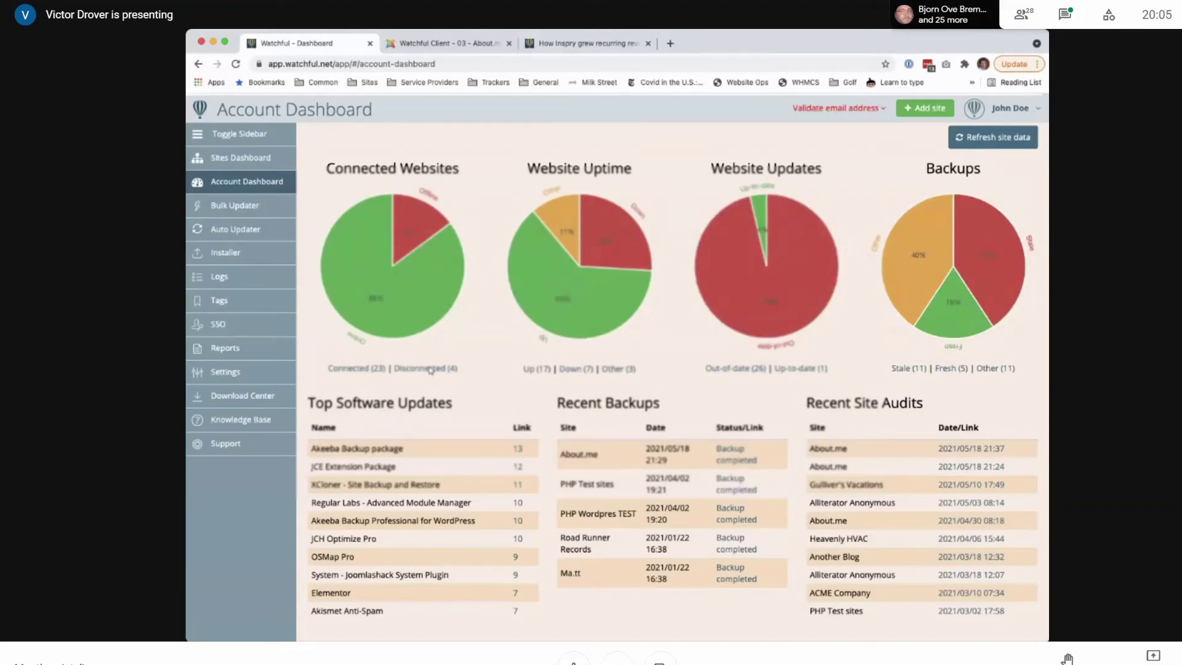
{"action": "left_click", "coordinate": [365, 189]}
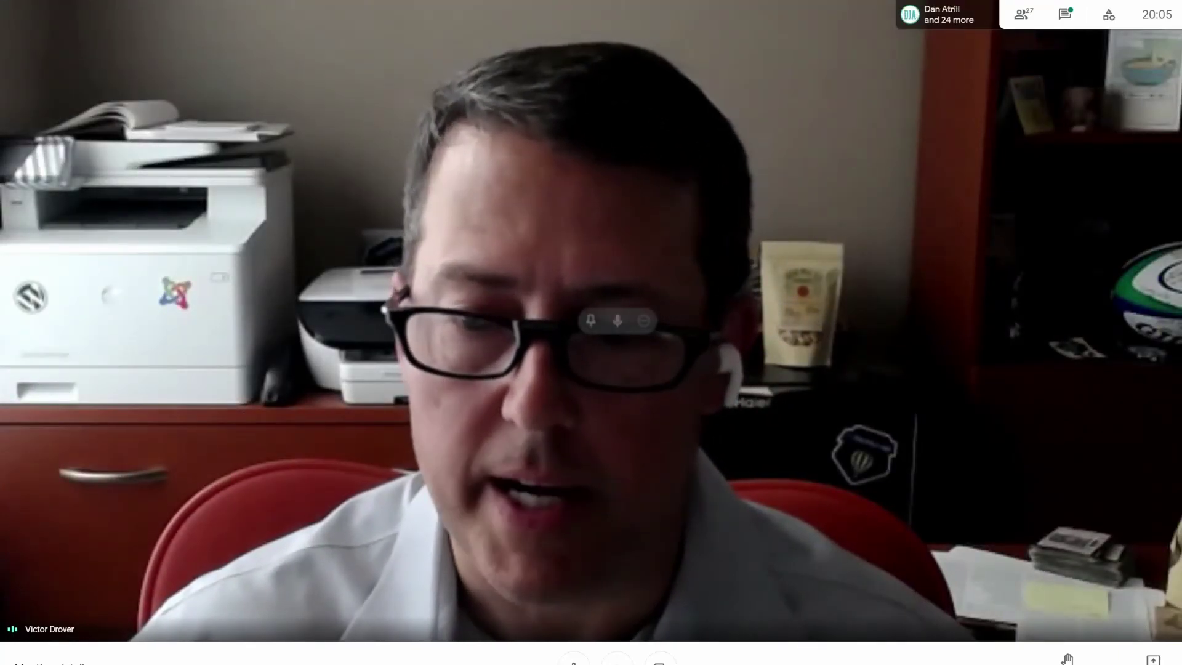
{"action": "left_click", "coordinate": [1169, 659]}
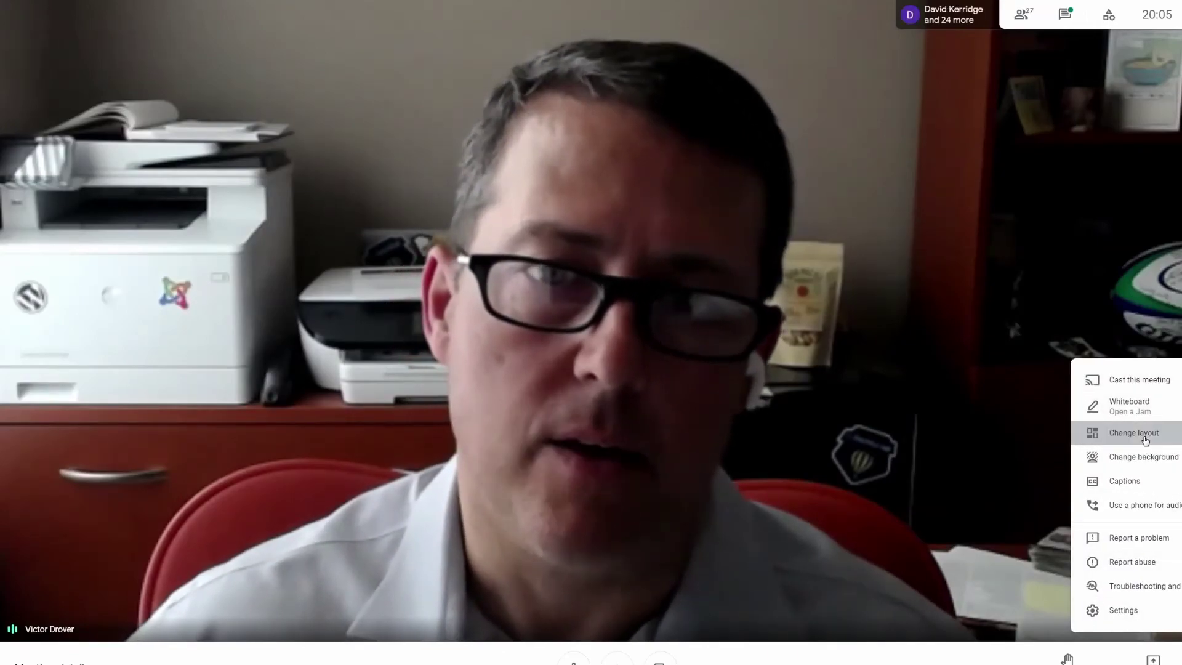
{"action": "left_click", "coordinate": [1144, 434]}
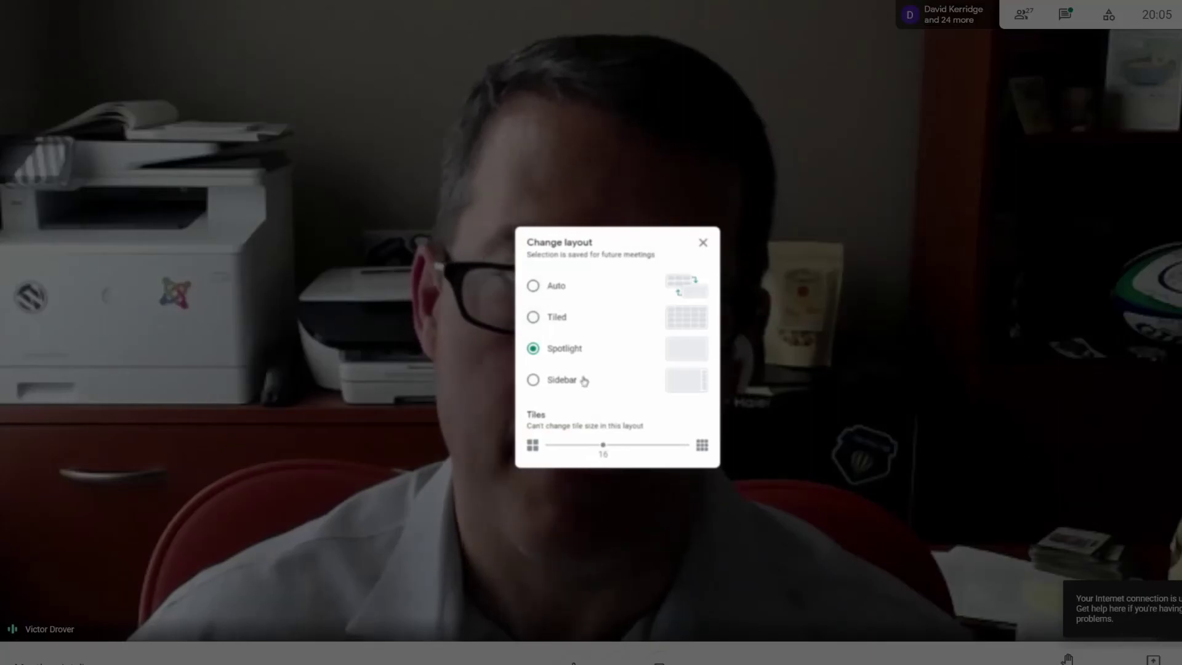
{"action": "left_click", "coordinate": [572, 286]}
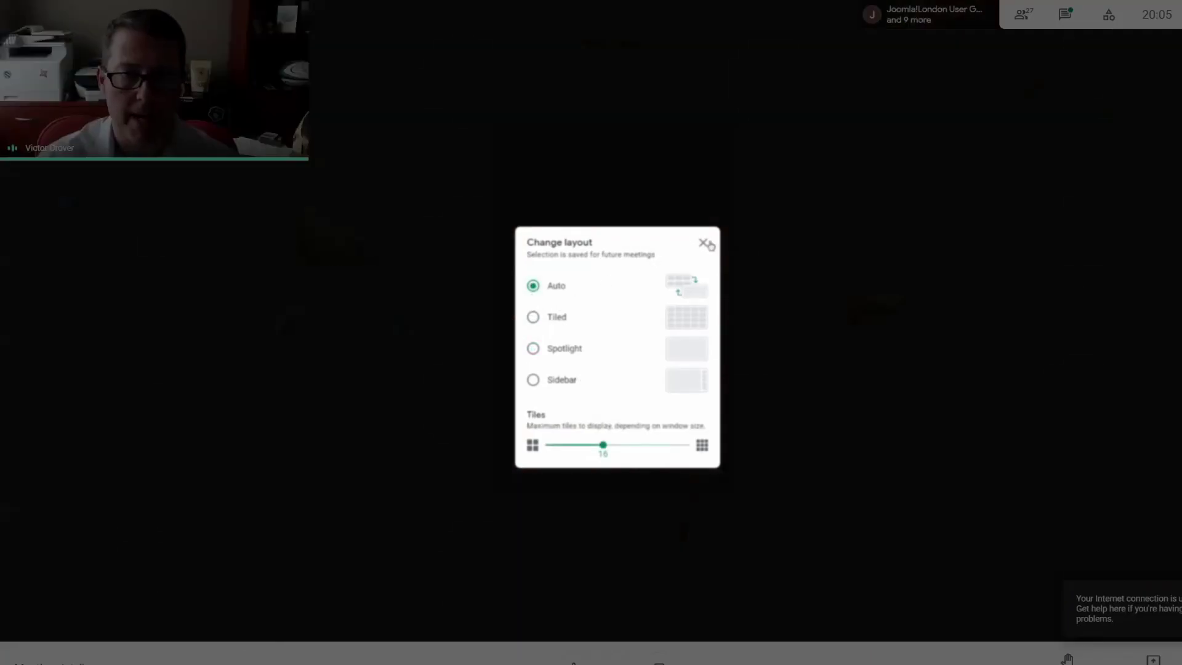
{"action": "left_click", "coordinate": [708, 243]}
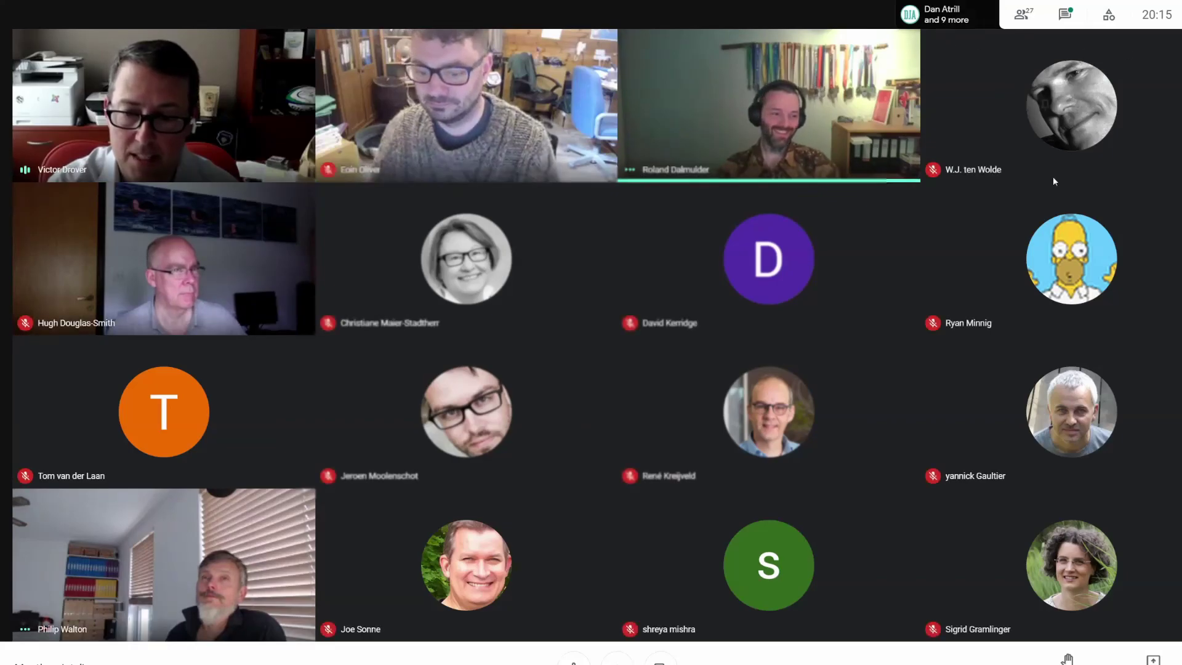
{"action": "mouse_move", "coordinate": [1104, 153]}
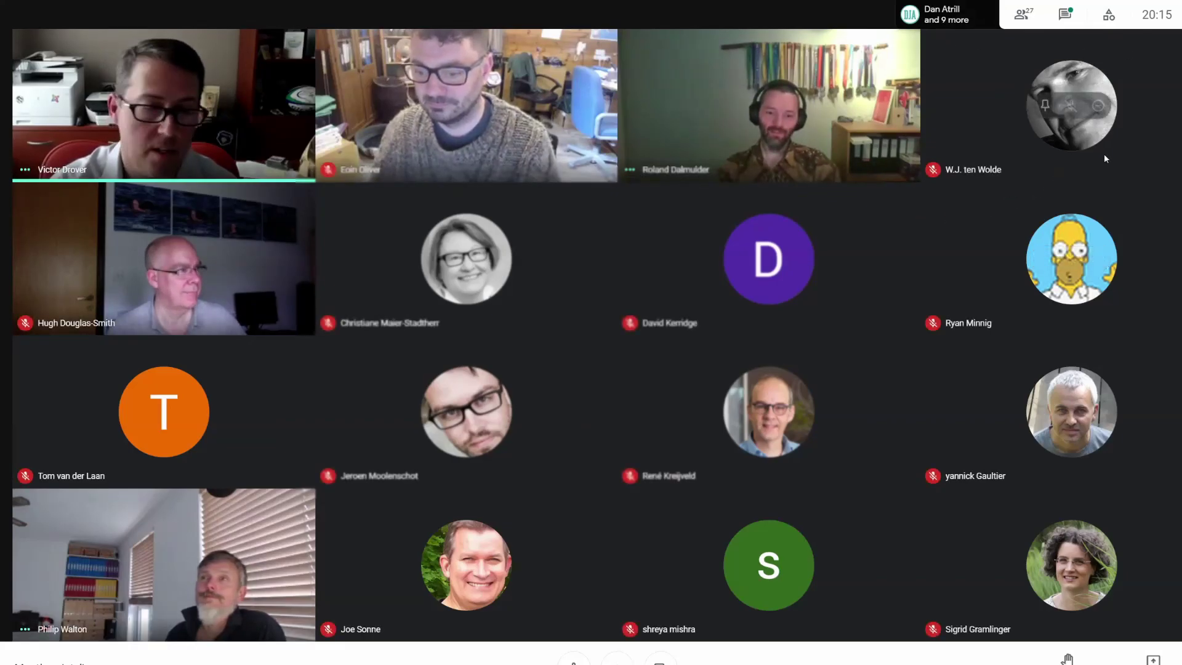